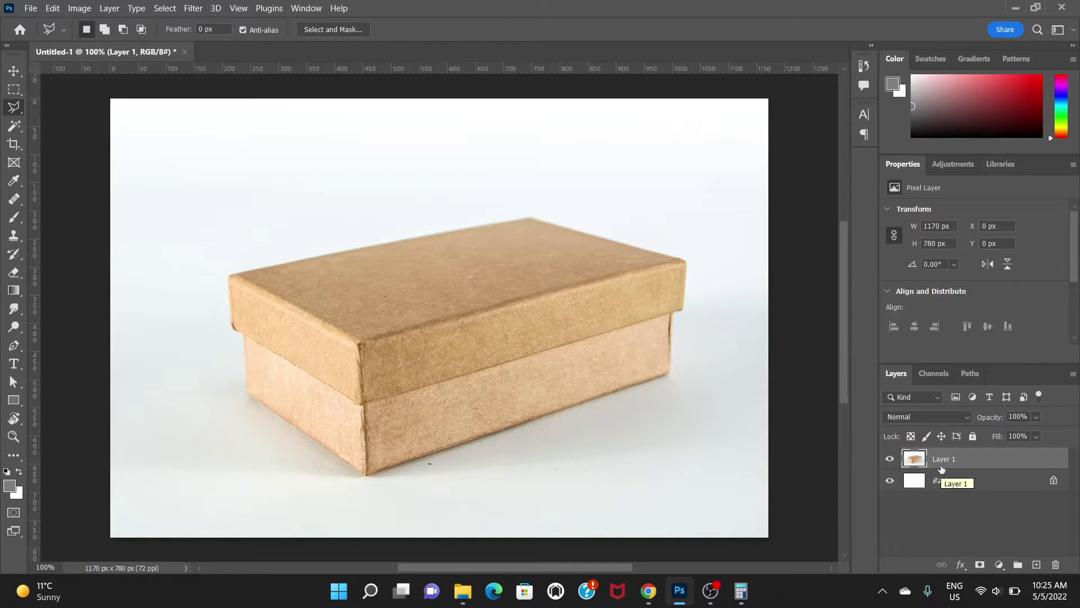
# - Duplicate Layer 1, hide the original Layer 1, and make Layer 1 copy the active layer
pyautogui.hotkey('ctrl', 'j')
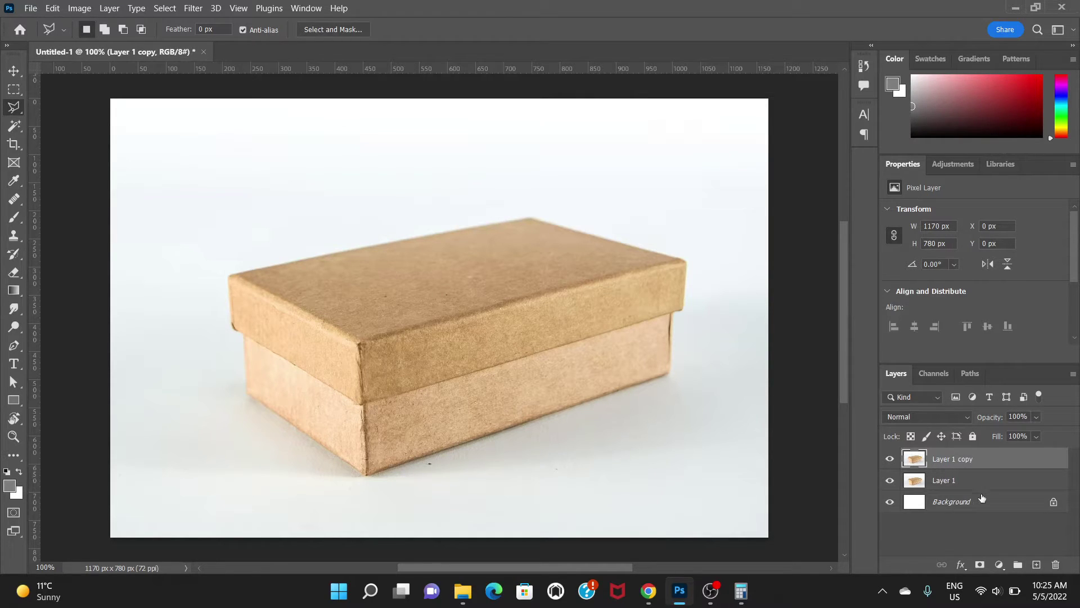
pyautogui.click(914, 482)
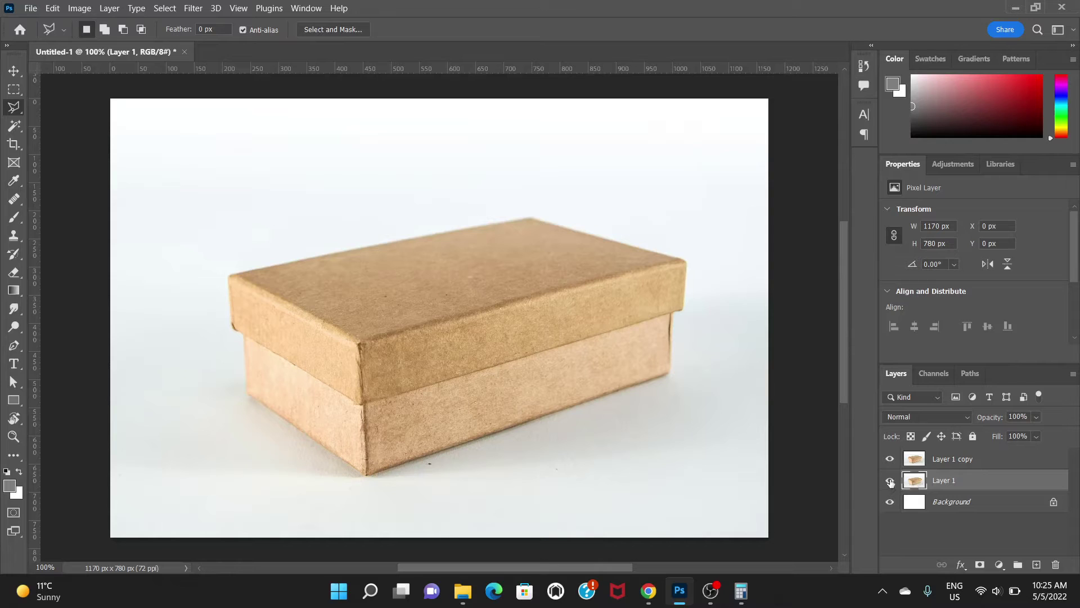
pyautogui.click(890, 482)
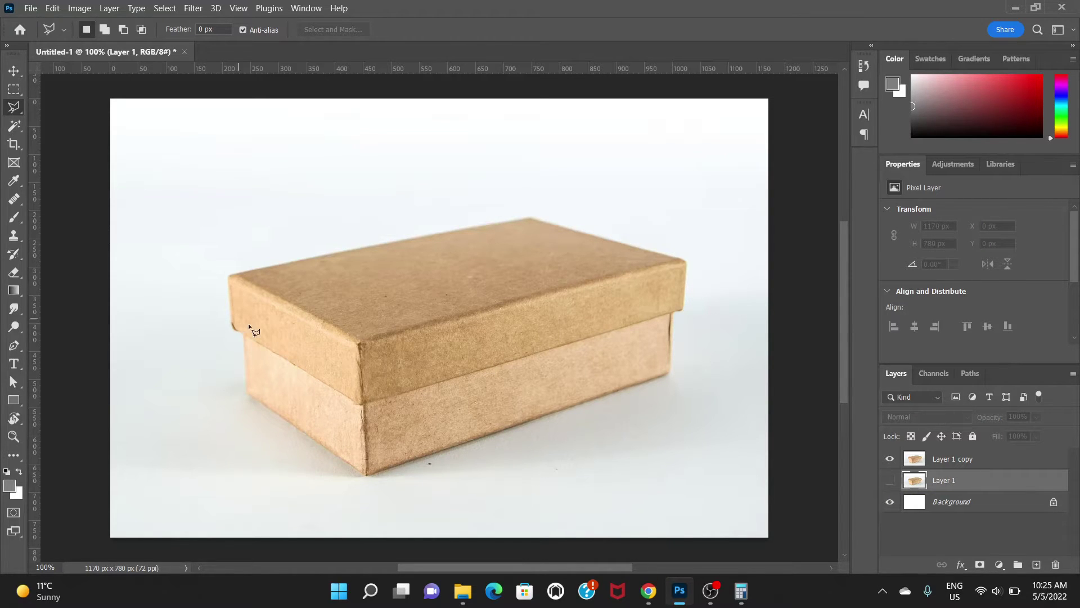
pyautogui.click(974, 460)
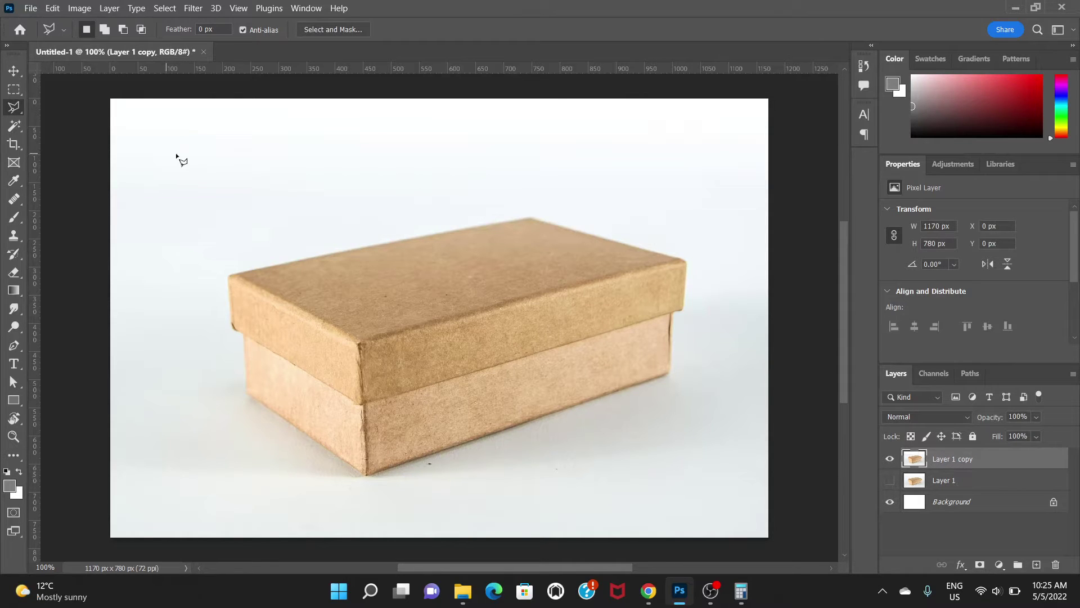
# - Select the pale background around the cardboard box with the Magic Wand at tolerance 32
pyautogui.click(14, 125)
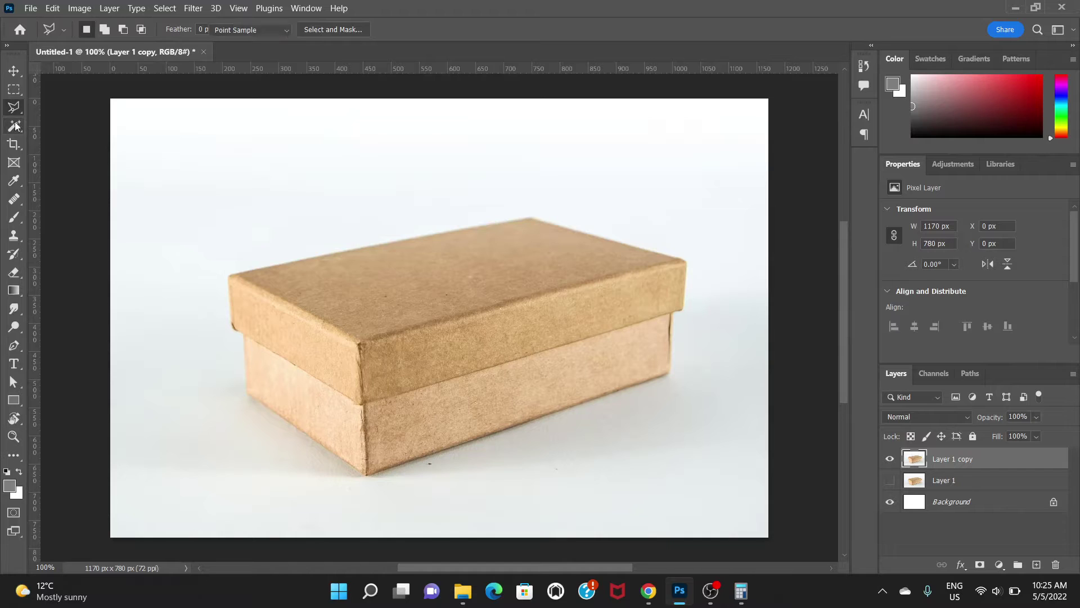
pyautogui.rightClick(14, 125)
pyautogui.click(67, 153)
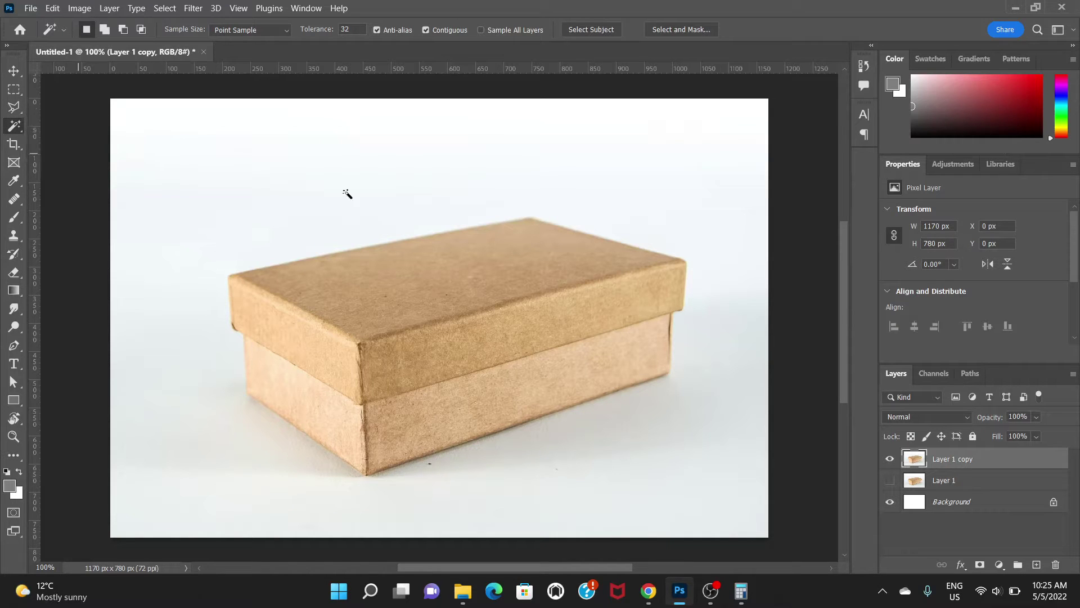
pyautogui.click(567, 194)
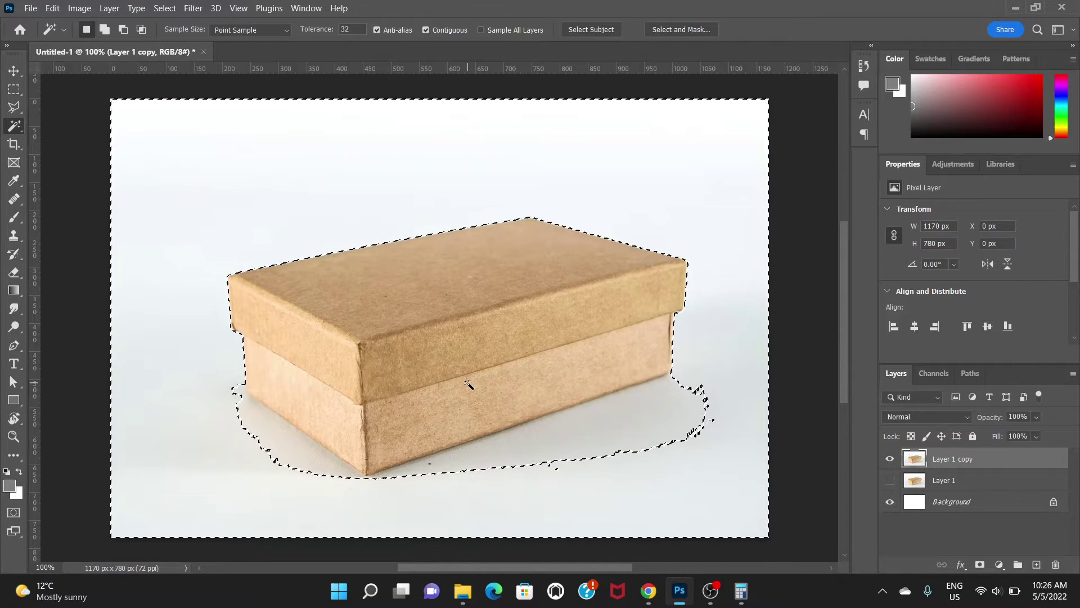
pyautogui.press('alt')
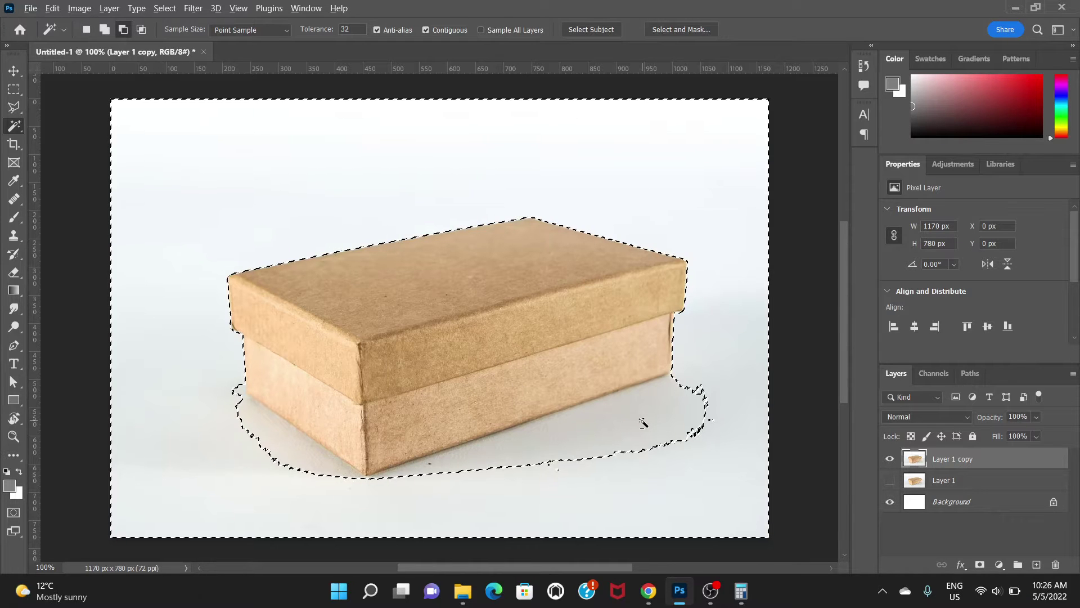
pyautogui.keyDown('alt'); pyautogui.click(642, 423); pyautogui.keyUp('alt')
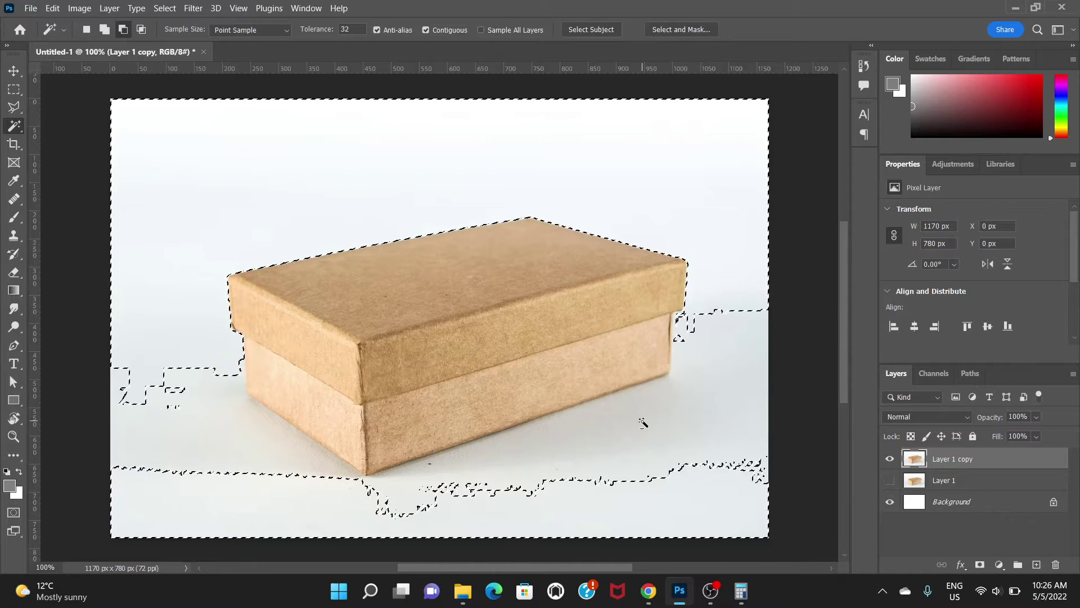
pyautogui.click(679, 343)
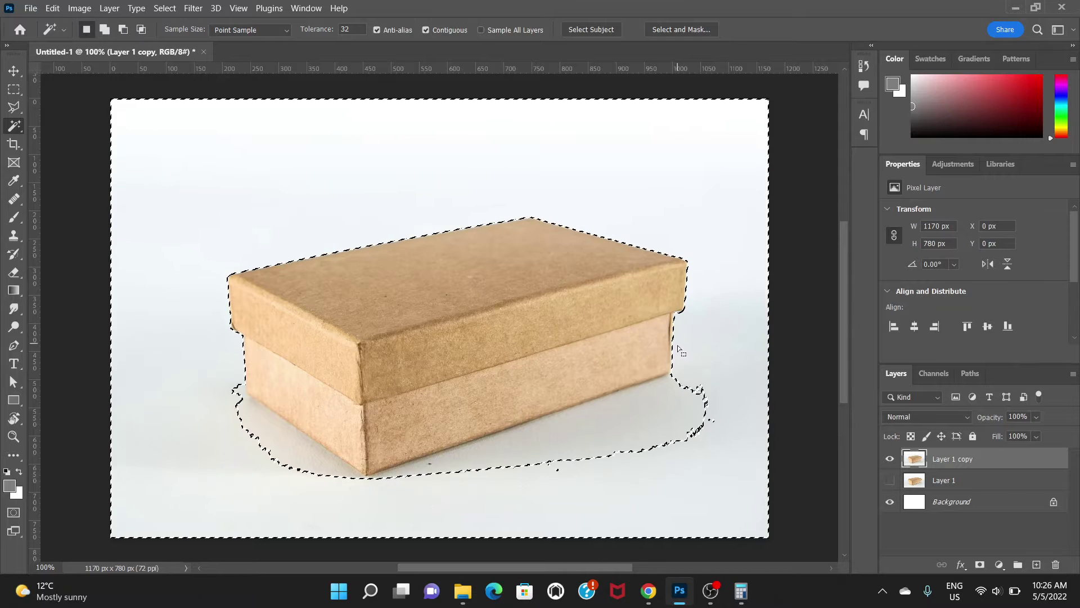
# - Add the shadow areas and remaining slivers along the box's lower edges to the Magic Wand selection
pyautogui.press('shift')
pyautogui.keyDown('shift'); pyautogui.click(619, 417); pyautogui.keyUp('shift')
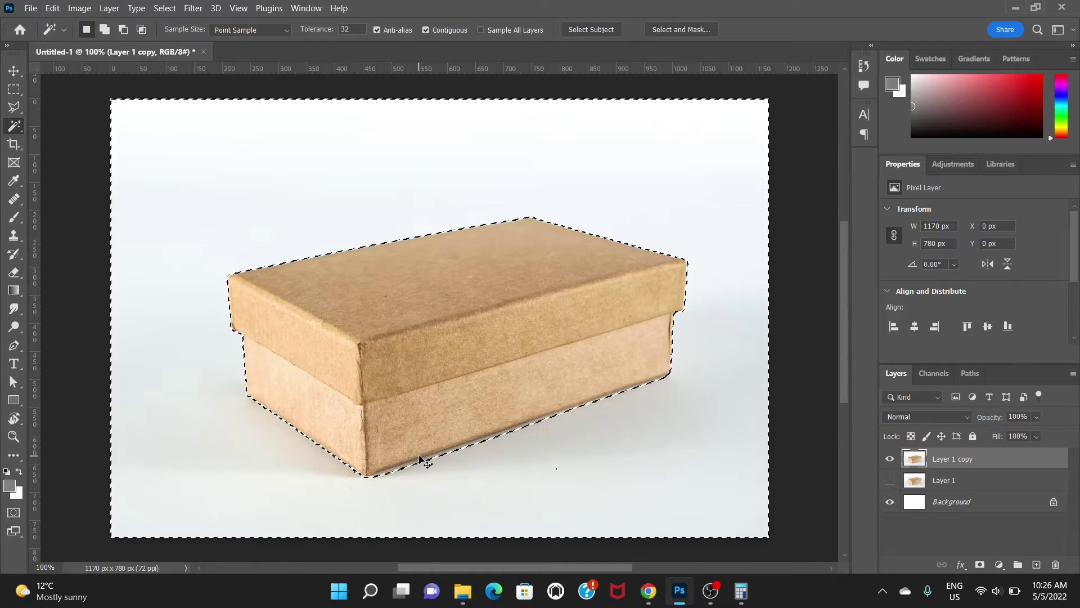
pyautogui.scroll(1, 408, 466)
pyautogui.scroll(-3, 422, 458)
pyautogui.scroll(-2, 495, 422)
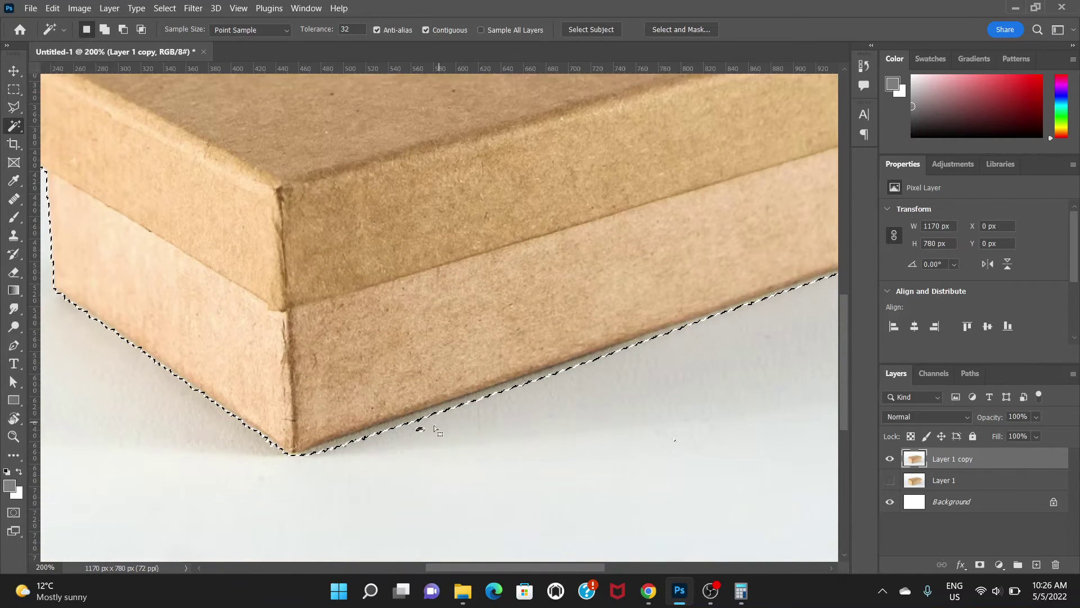
pyautogui.press('shift')
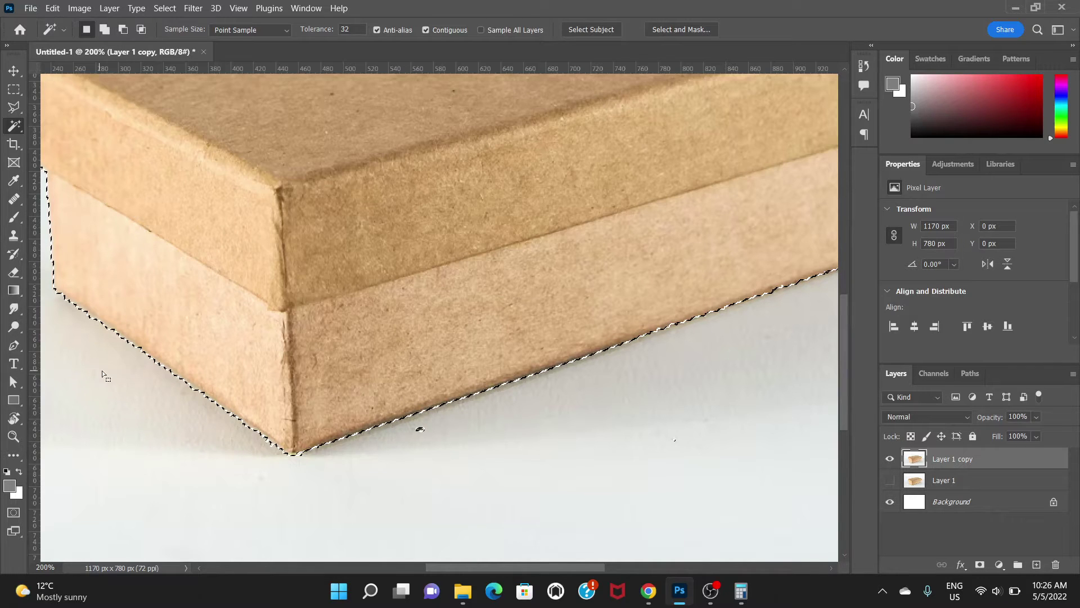
pyautogui.press('shift')
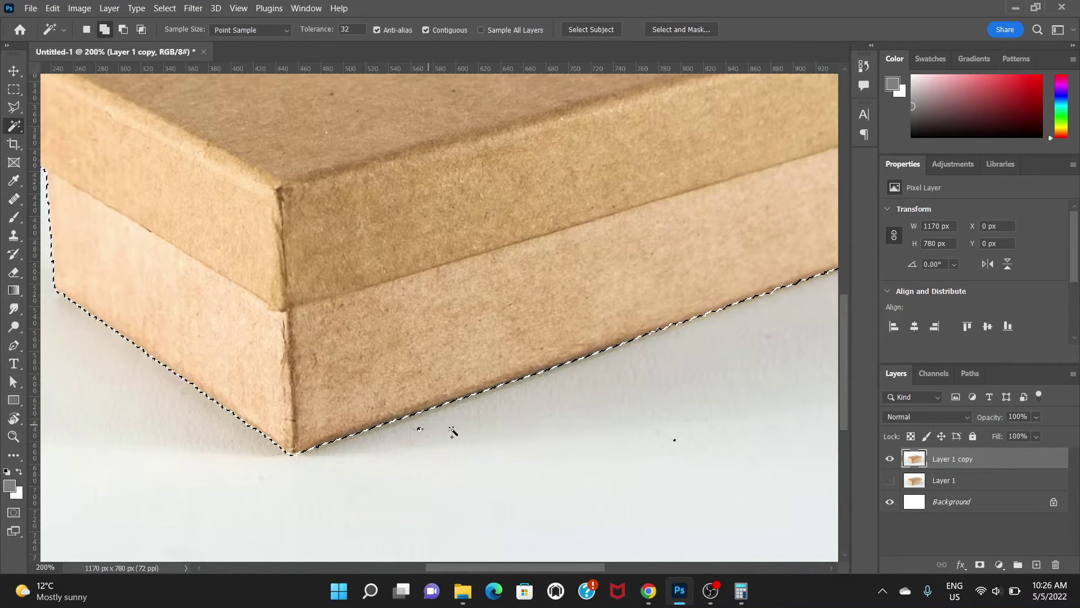
# - Delete the selected background from Layer 1 copy and clear the selection
pyautogui.hotkey('ctrl', '-')
pyautogui.hotkey('ctrl', '-')
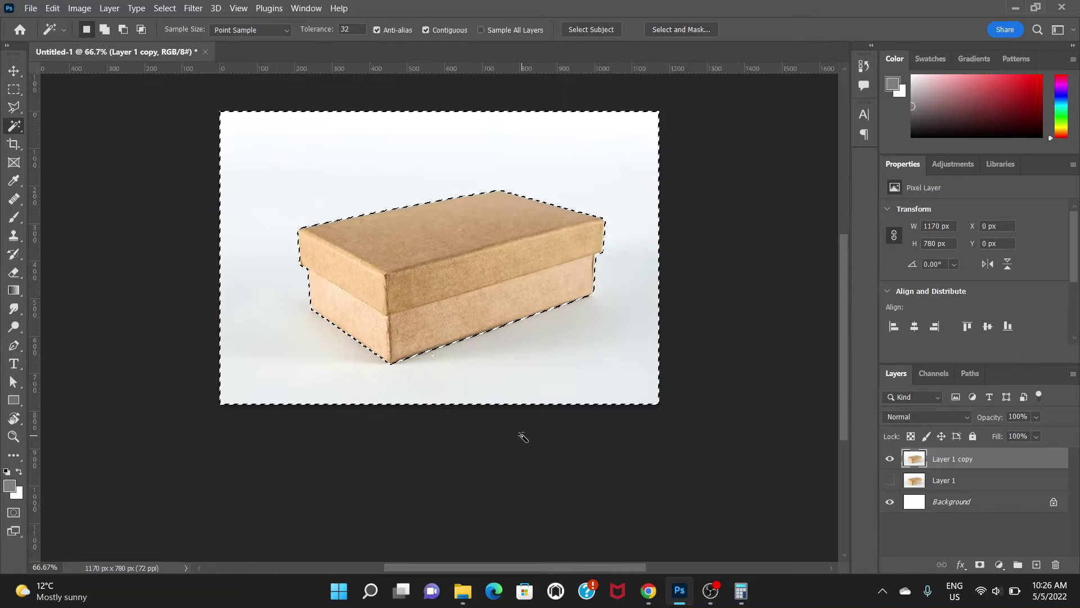
pyautogui.hotkey('ctrl', '+')
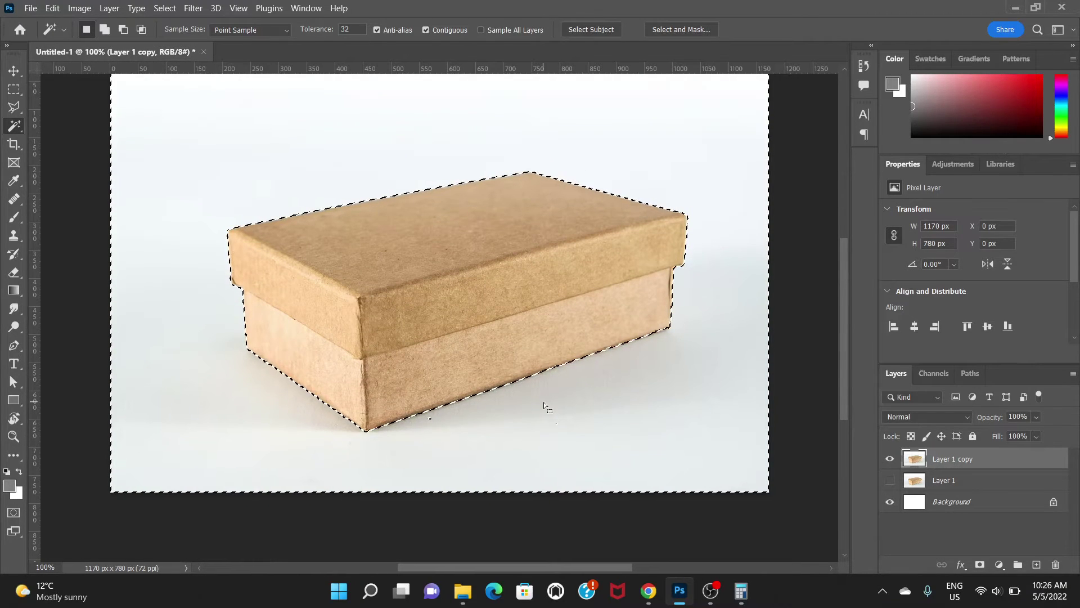
pyautogui.press('Delete')
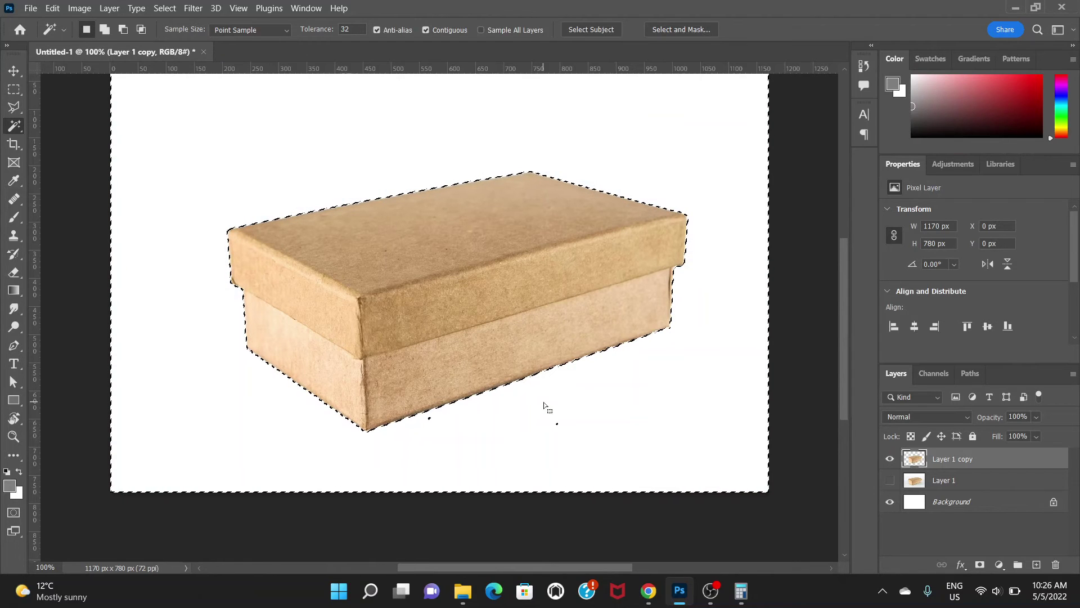
pyautogui.hotkey('ctrl', 'd')
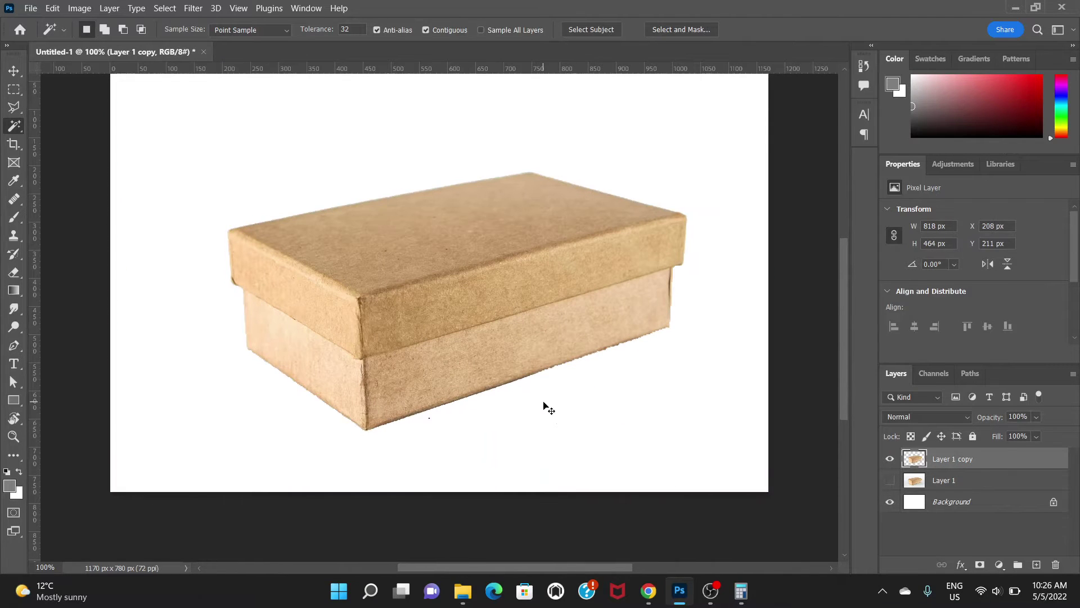
# - Erase the stray dark specks below the box with the Eraser at brush size 20
pyautogui.hotkey('ctrl', '+')
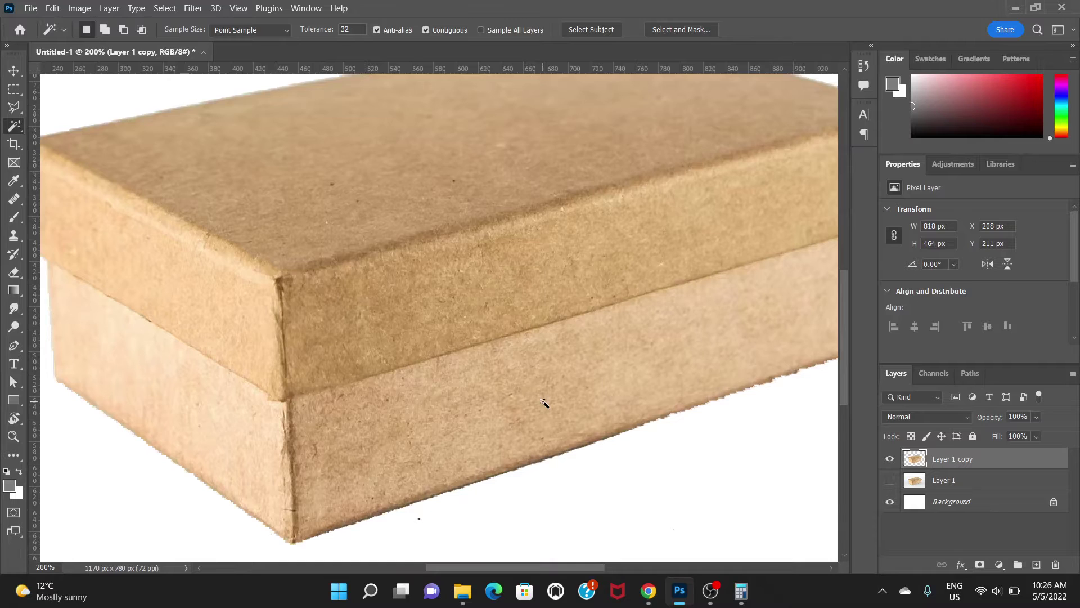
pyautogui.scroll(-3, 437, 299)
pyautogui.scroll(-3, 456, 357)
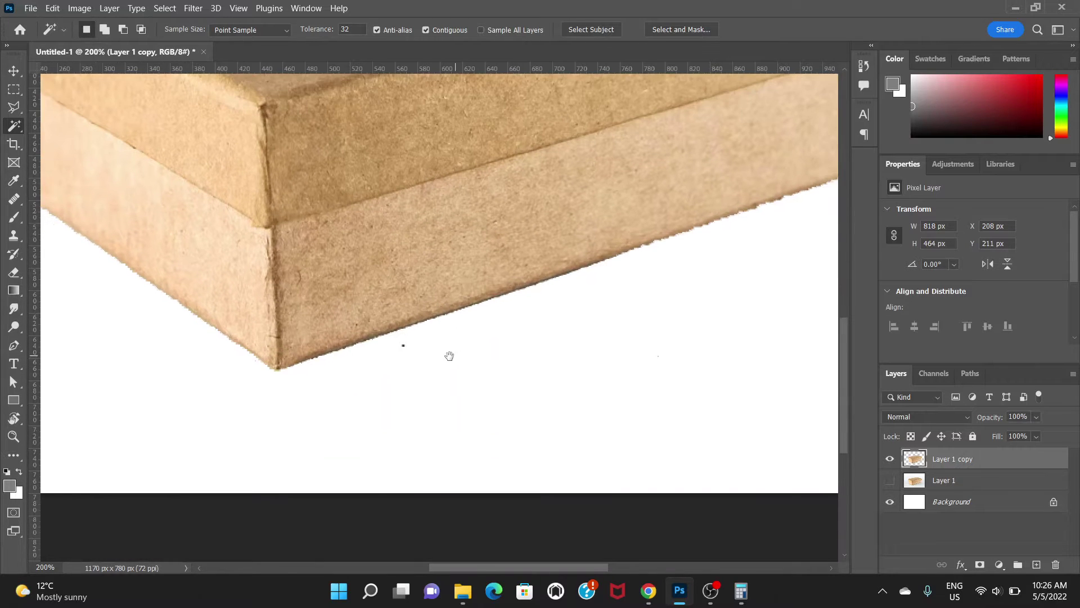
pyautogui.moveTo(461, 352); pyautogui.dragTo(395, 352)
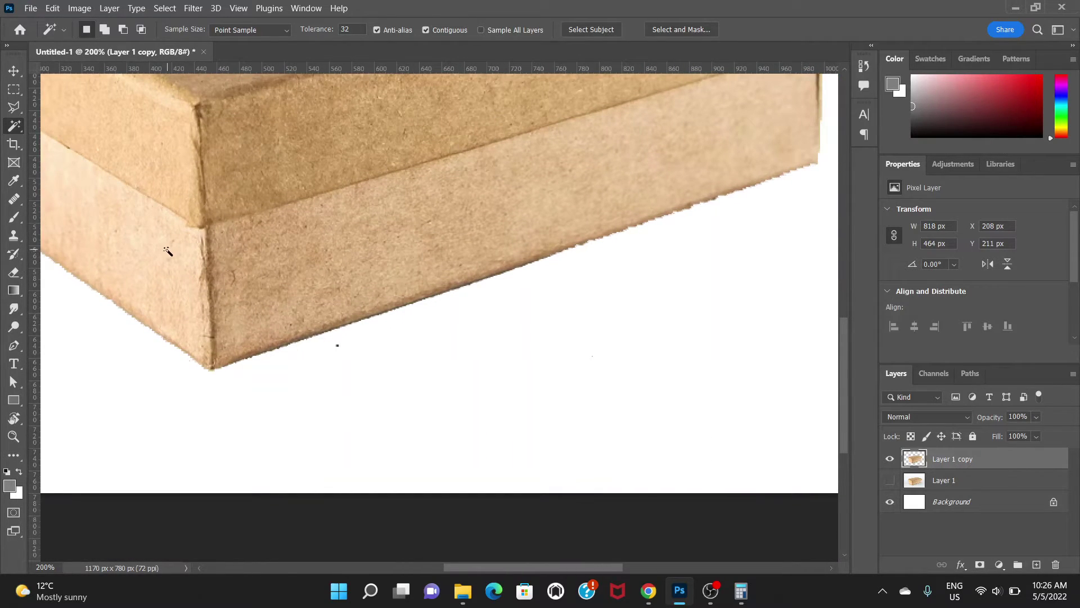
pyautogui.click(13, 272)
pyautogui.click(66, 273)
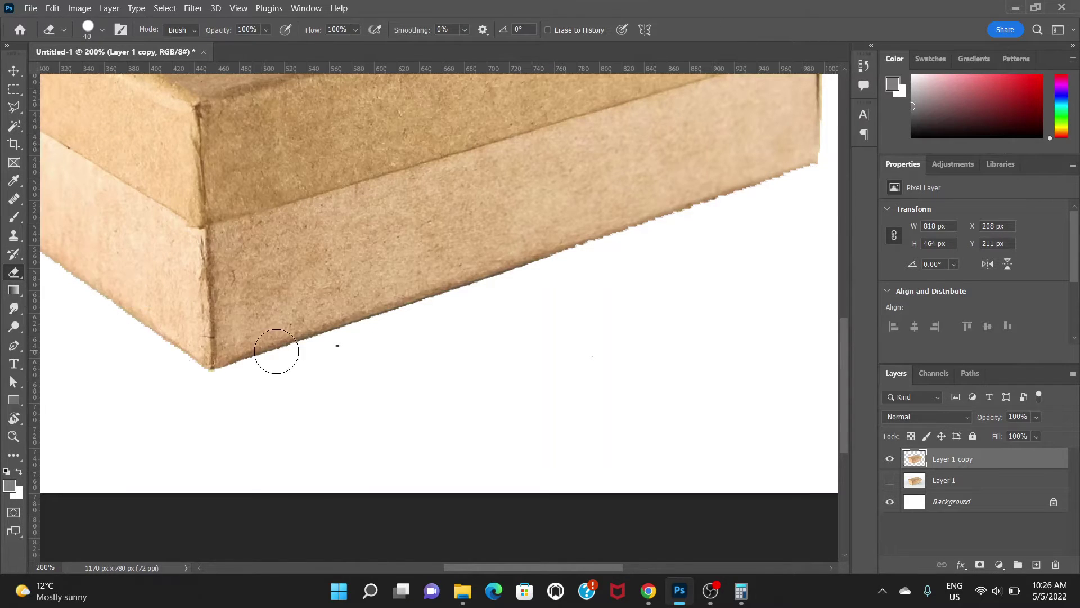
pyautogui.press('[')
pyautogui.moveTo(607, 345); pyautogui.dragTo(341, 351)
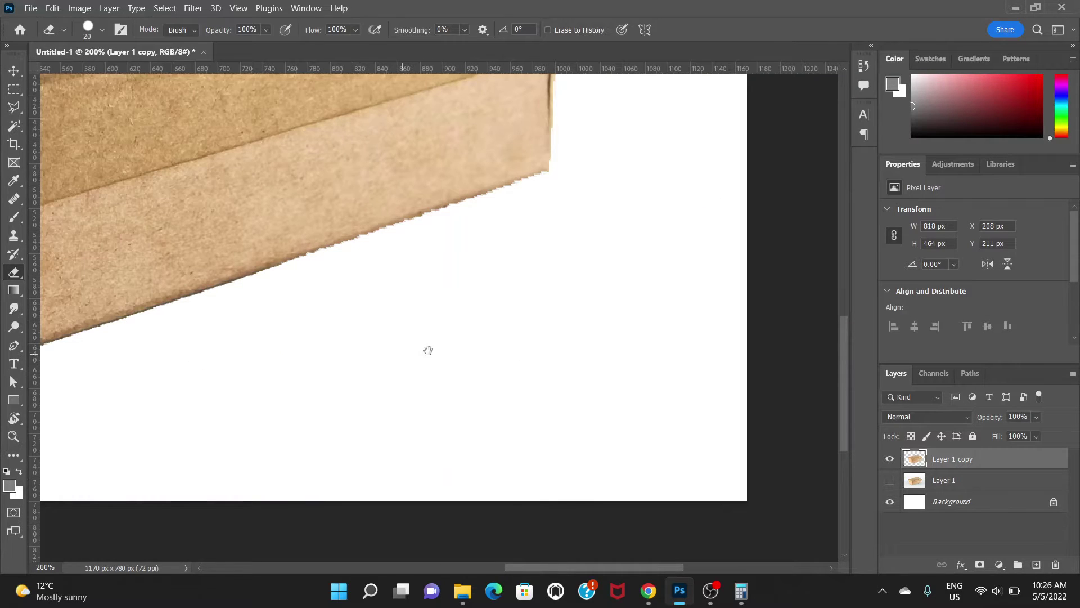
# - Examine the cut-out box's lower front edge up close for roughness
pyautogui.moveTo(427, 349)
pyautogui.mouseDown()
pyautogui.moveTo(543, 344)
pyautogui.moveTo(520, 351)
pyautogui.mouseUp()
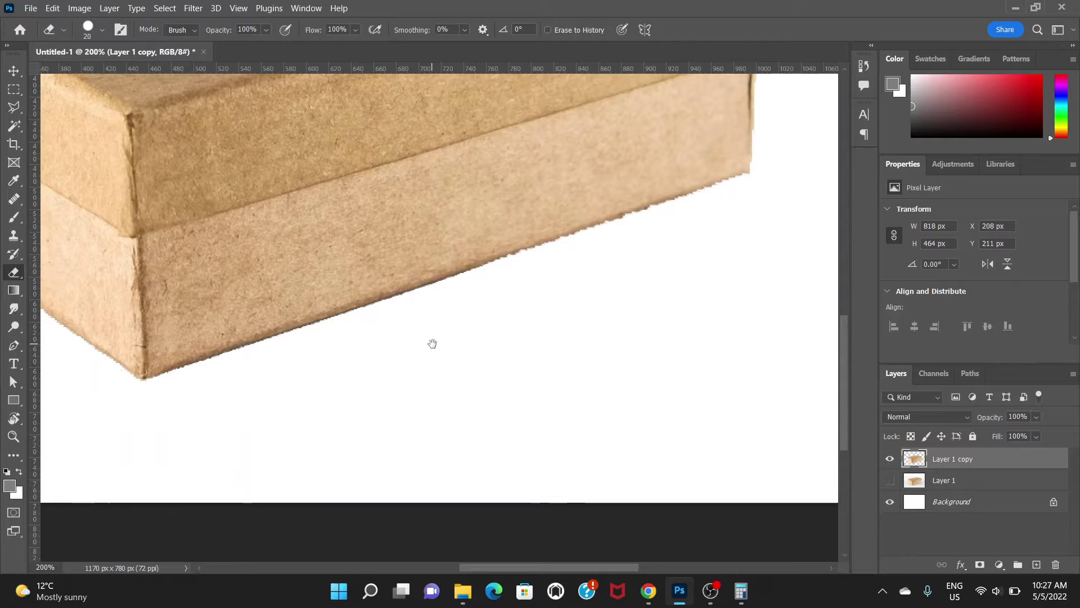
pyautogui.moveTo(431, 342); pyautogui.dragTo(698, 338)
pyautogui.hscroll(10, 466, 353)
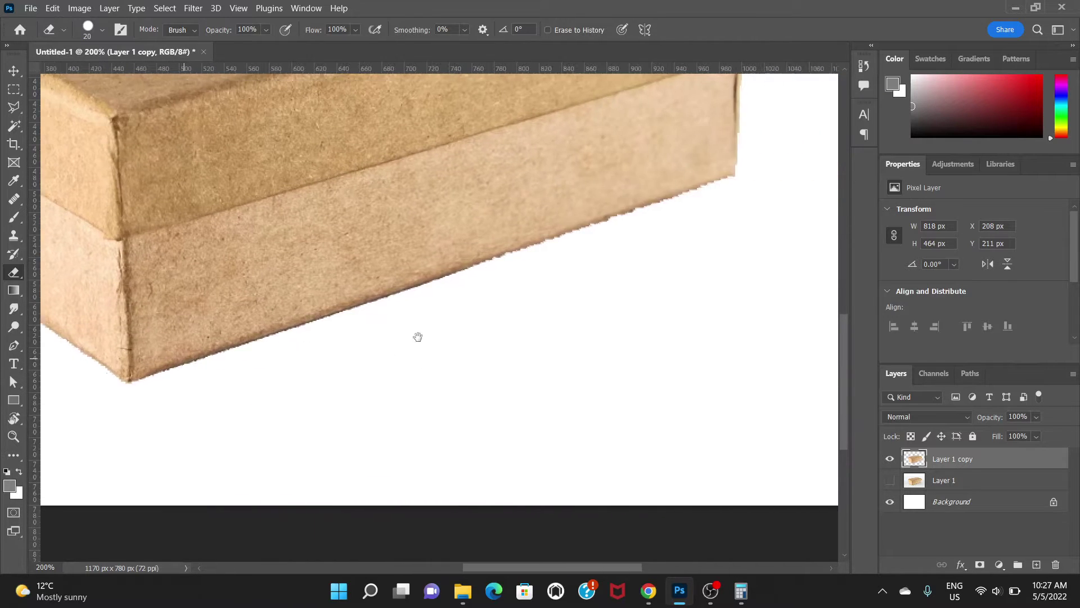
pyautogui.scroll(1, 510, 312)
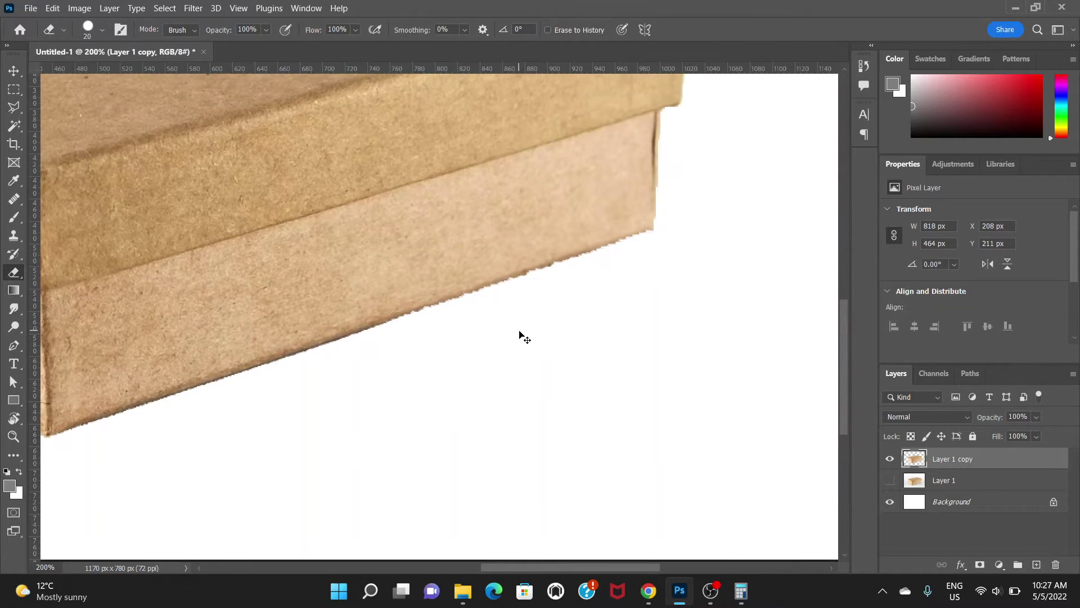
pyautogui.scroll(1, 518, 330)
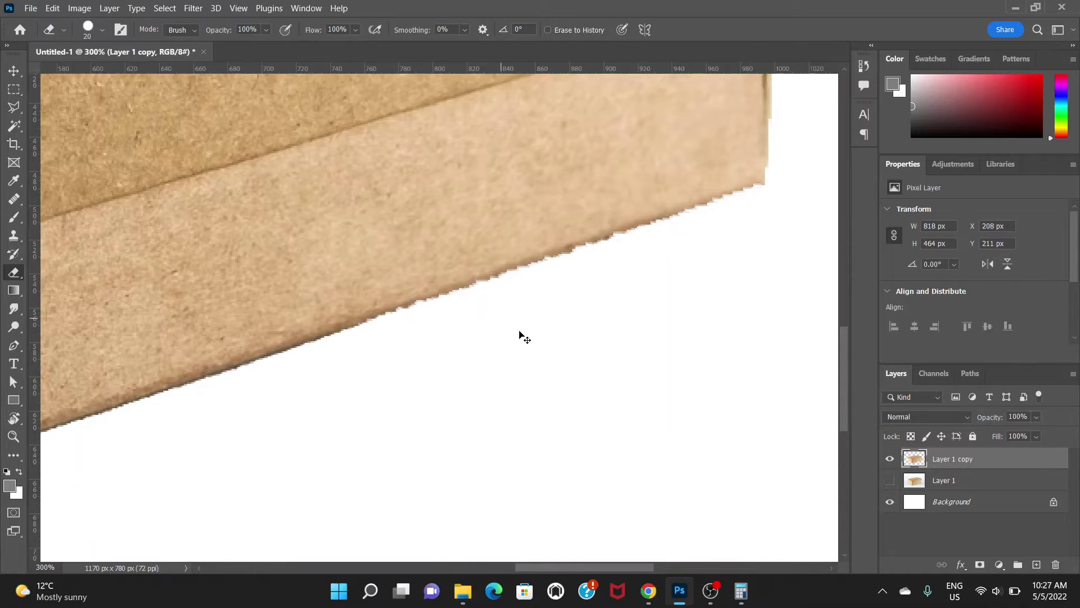
pyautogui.scroll(1, 518, 333)
pyautogui.scroll(-1, 520, 334)
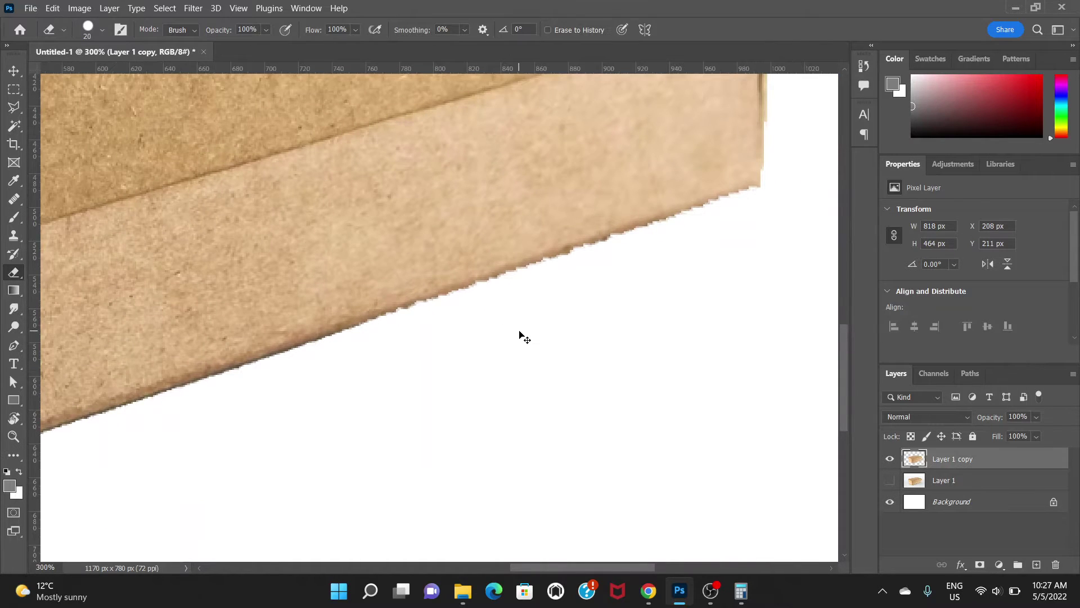
pyautogui.scroll(-2, 519, 336)
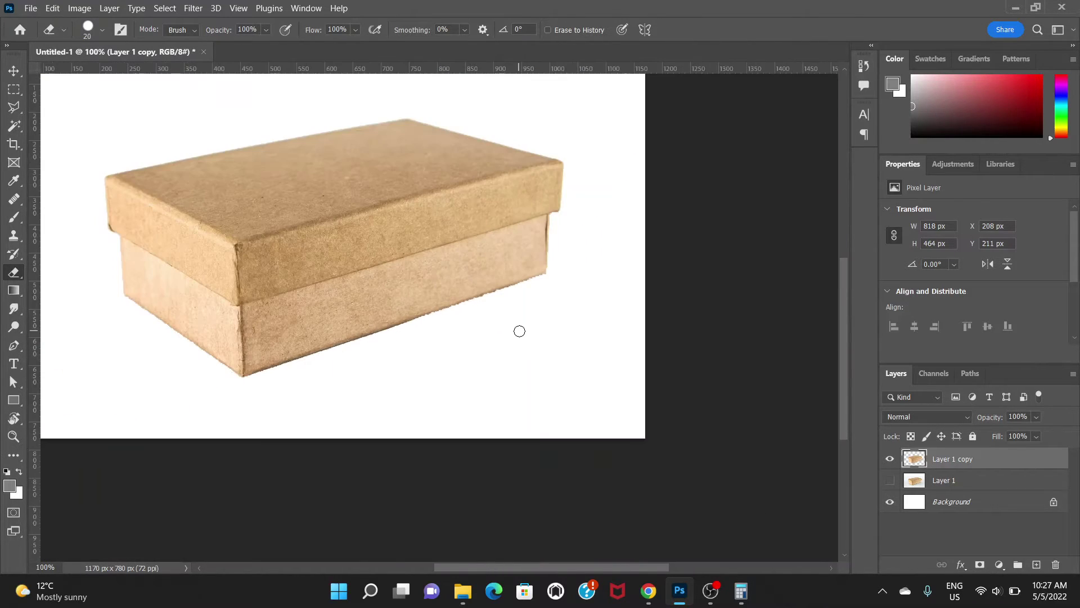
pyautogui.moveTo(486, 337); pyautogui.dragTo(543, 323)
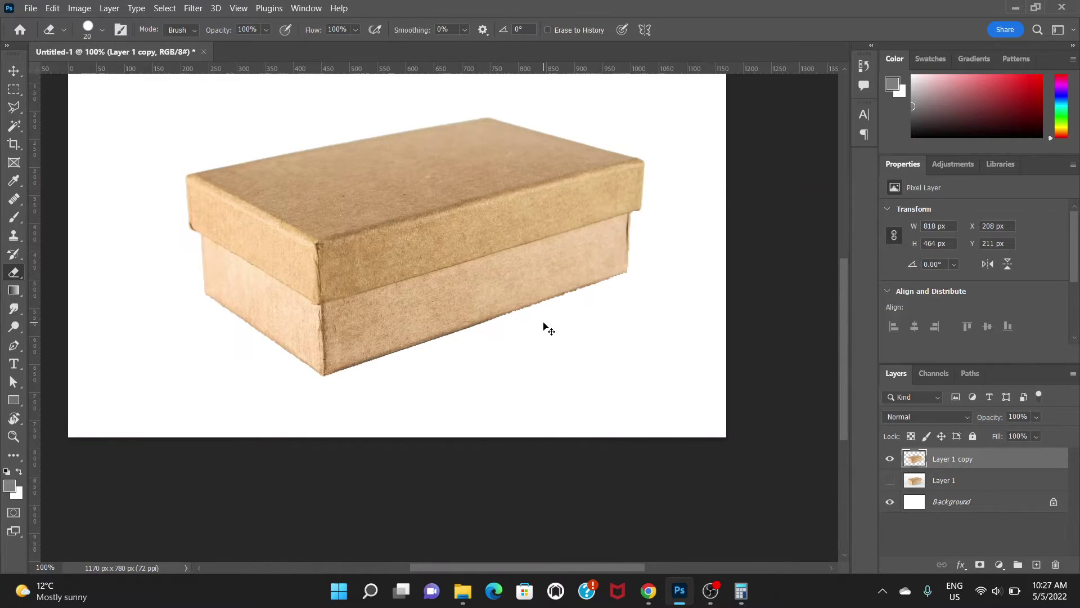
pyautogui.scroll(1, 544, 324)
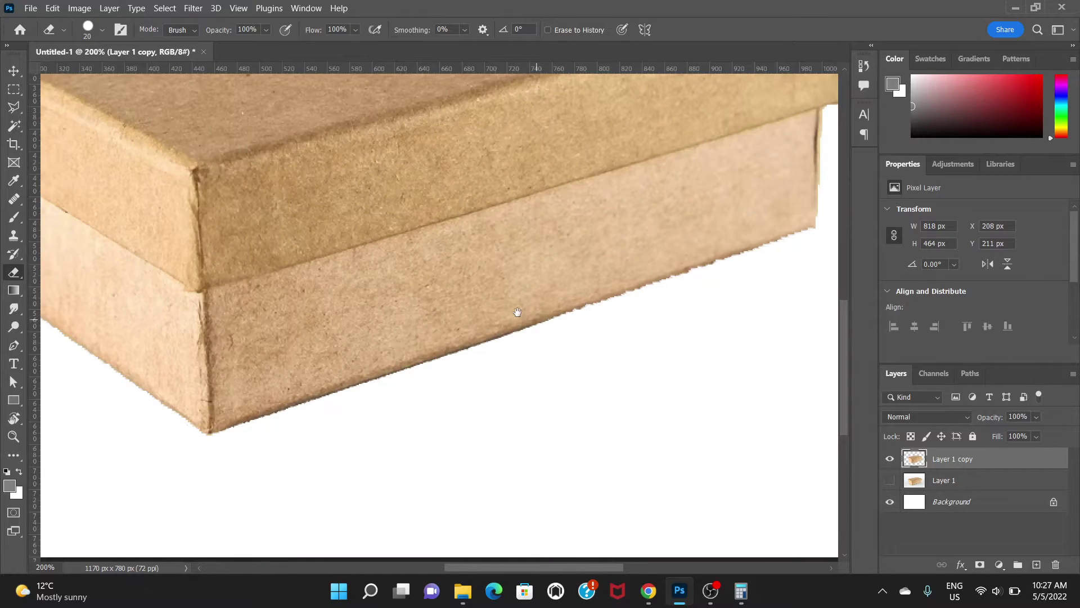
pyautogui.moveTo(513, 308); pyautogui.dragTo(398, 291)
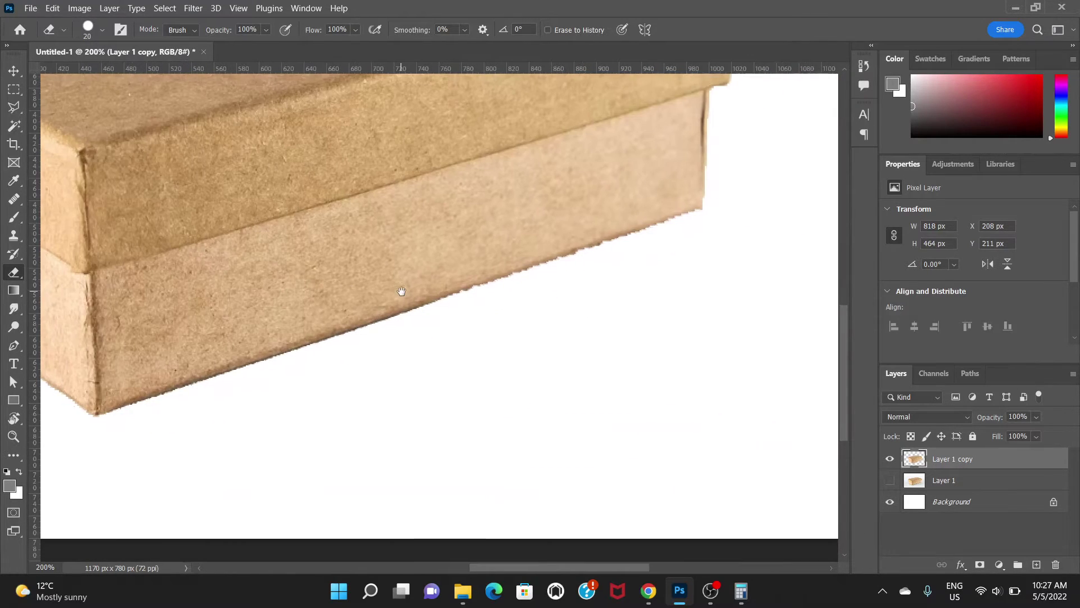
# - Trim the jagged long lower front edge of the box straight with a Polygonal Lasso selection, delete the strip and deselect
pyautogui.click(14, 107)
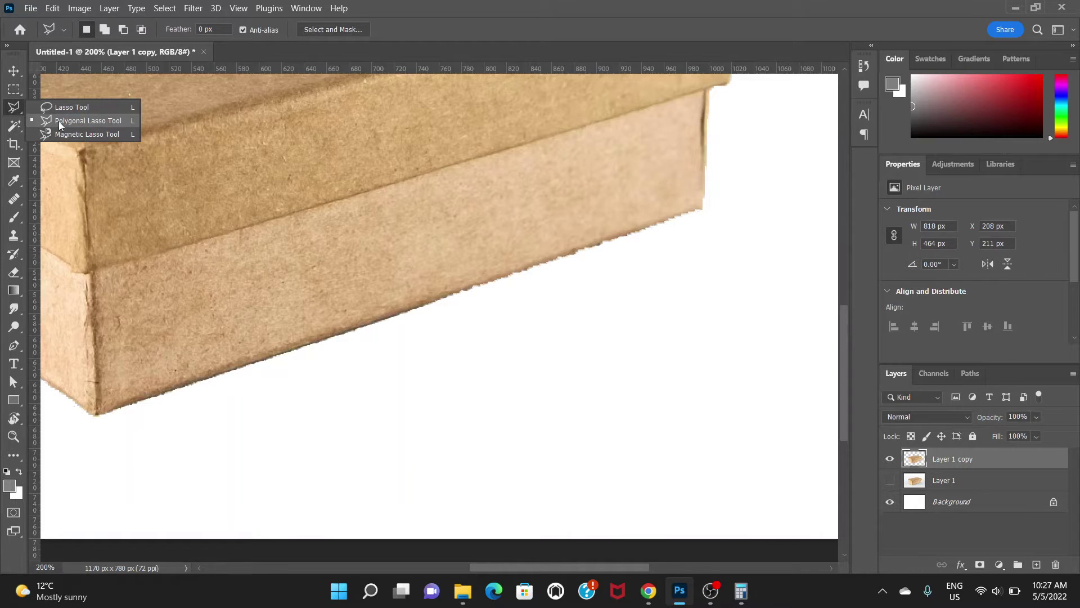
pyautogui.click(58, 120)
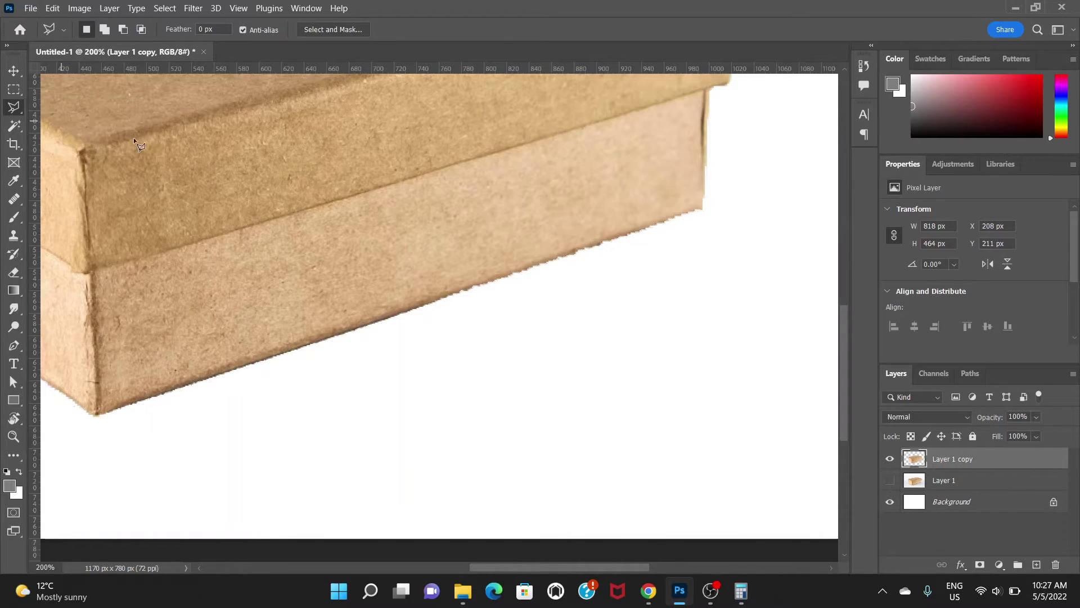
pyautogui.click(716, 200)
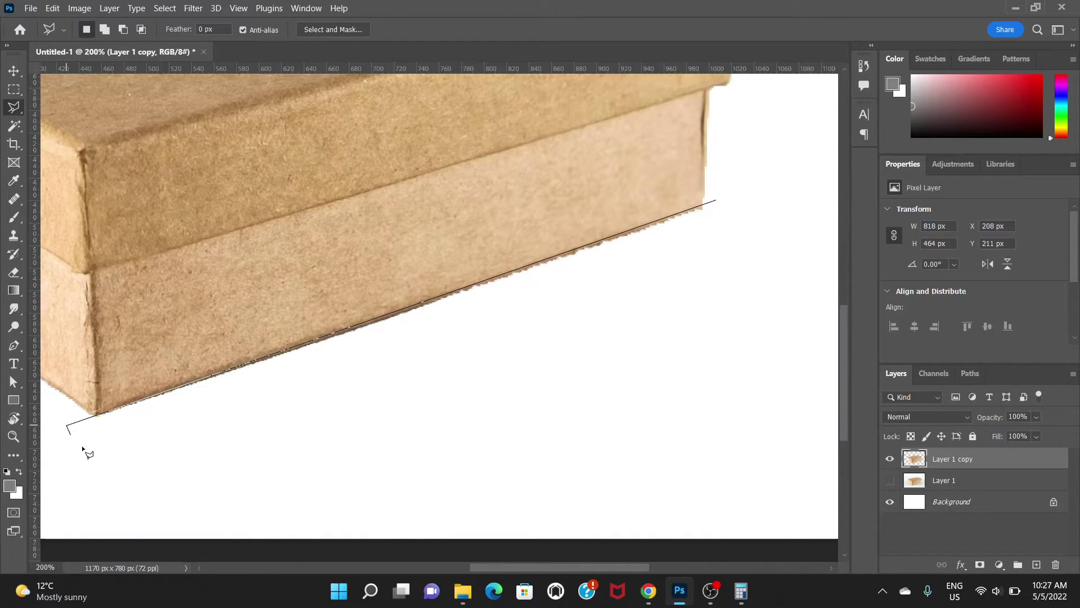
pyautogui.click(125, 488)
pyautogui.click(787, 290)
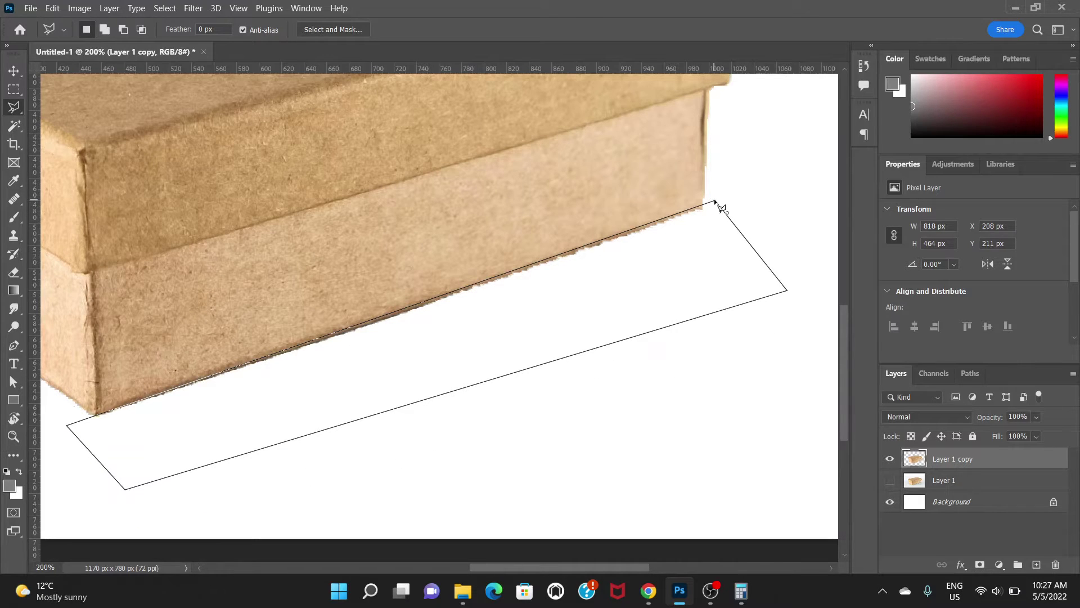
pyautogui.click(721, 208)
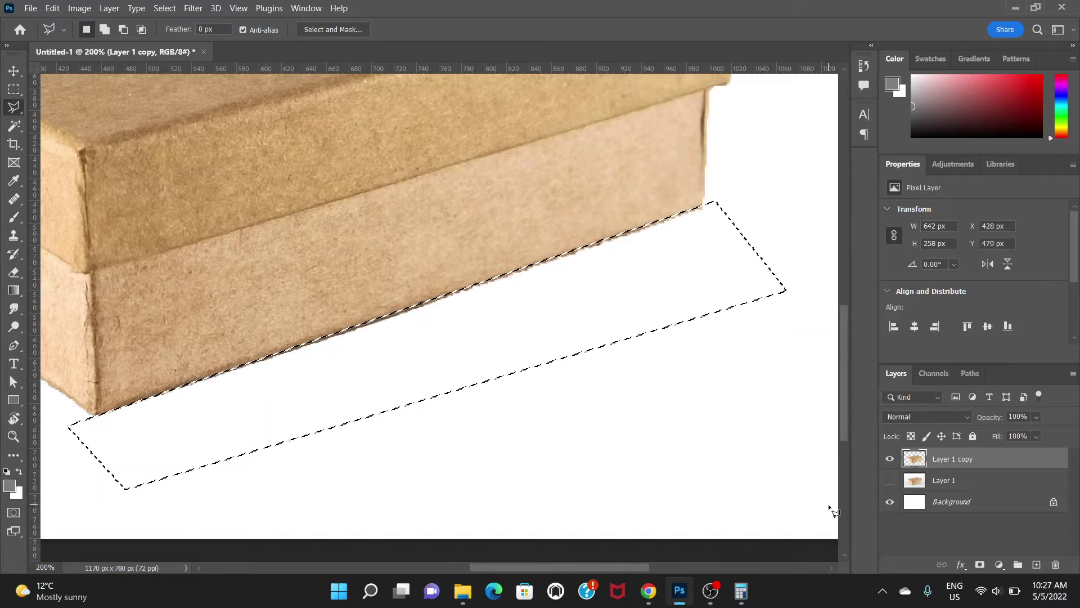
pyautogui.hotkey('ctrl', 'd')
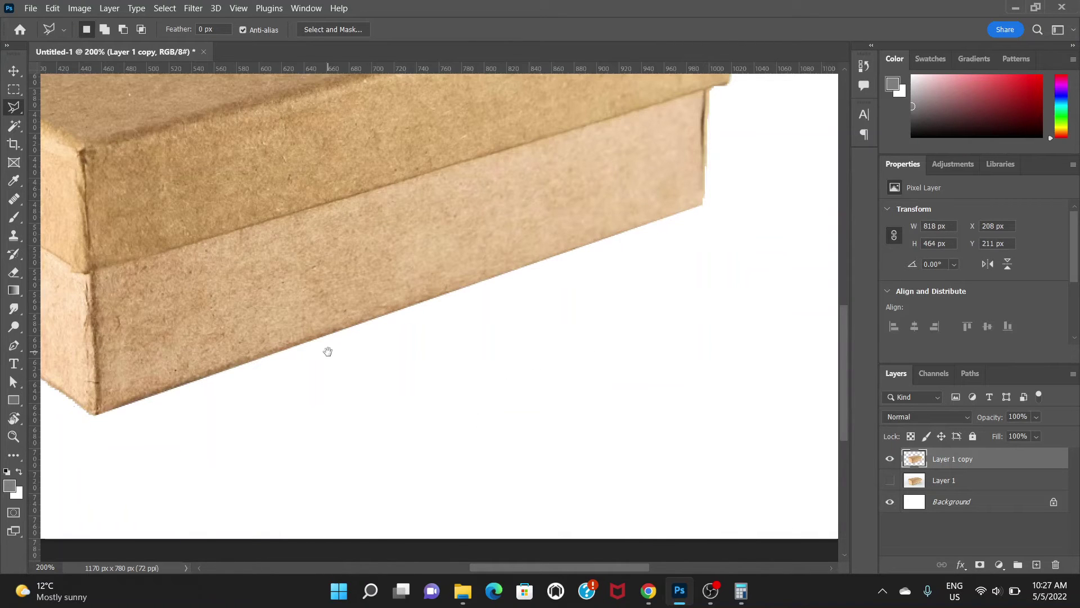
pyautogui.moveTo(328, 351); pyautogui.dragTo(514, 346)
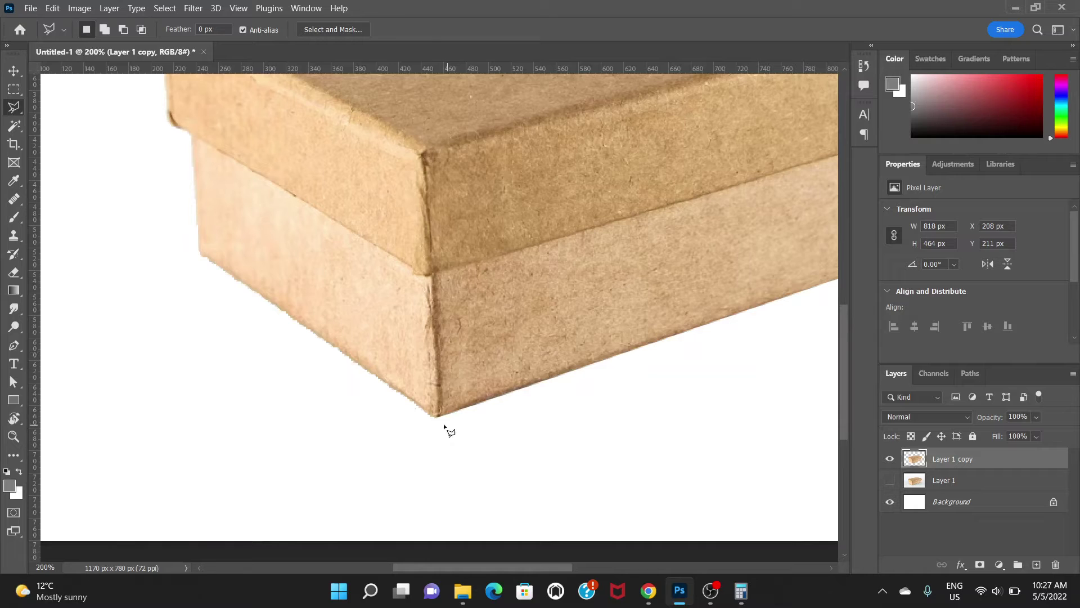
pyautogui.click(191, 239)
pyautogui.doubleClick(171, 278)
pyautogui.hotkey('ctrl', 'd')
# - Trim the rough lower edge of the box's short side straight with a Polygonal Lasso selection, delete the strip and deselect
pyautogui.click(193, 249)
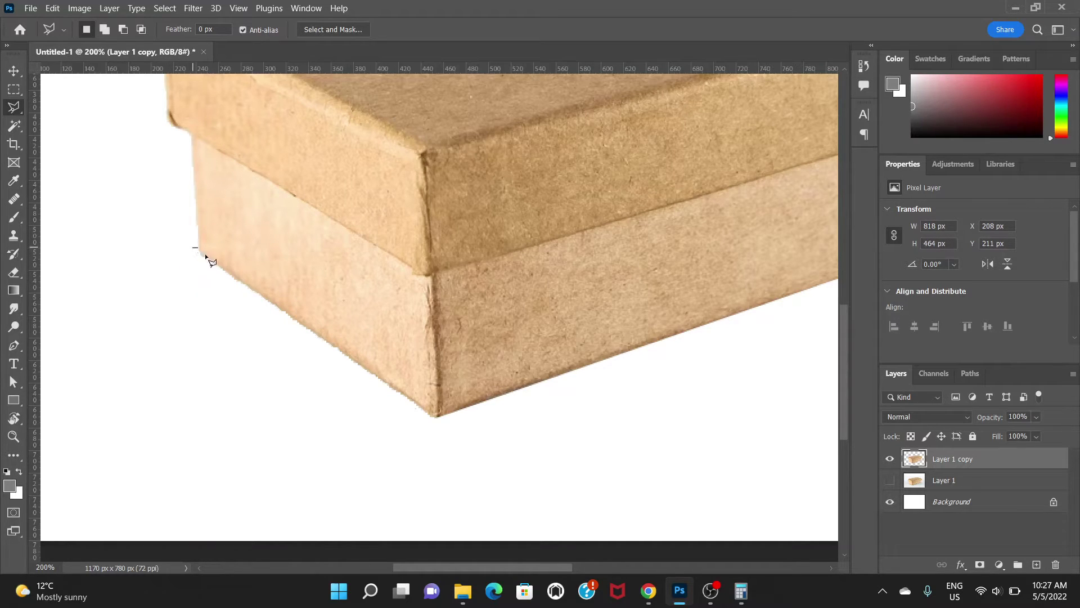
pyautogui.click(453, 429)
pyautogui.click(443, 471)
pyautogui.click(103, 310)
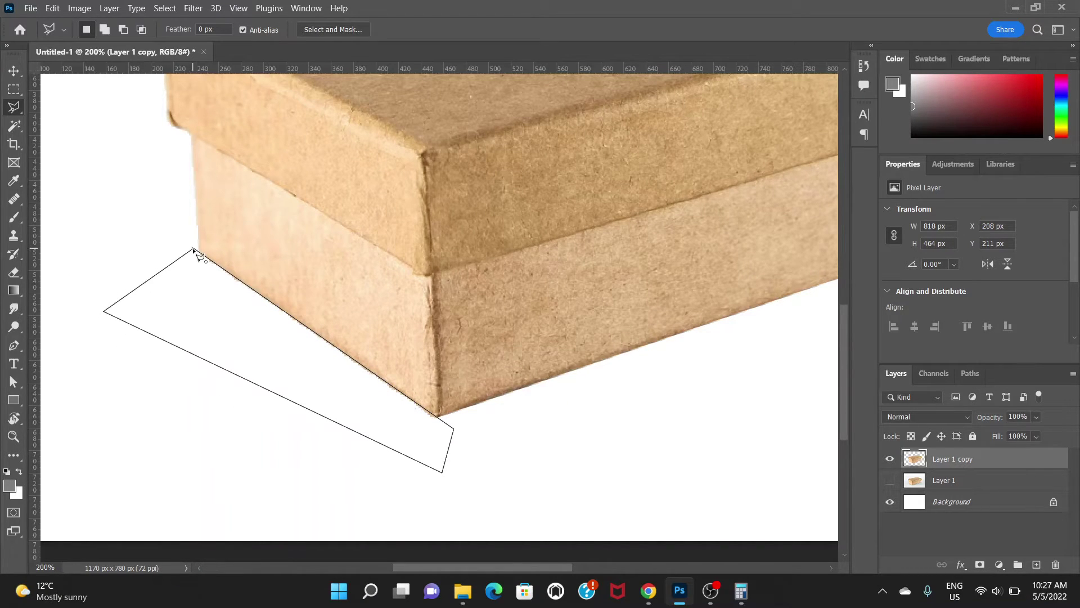
pyautogui.click(193, 248)
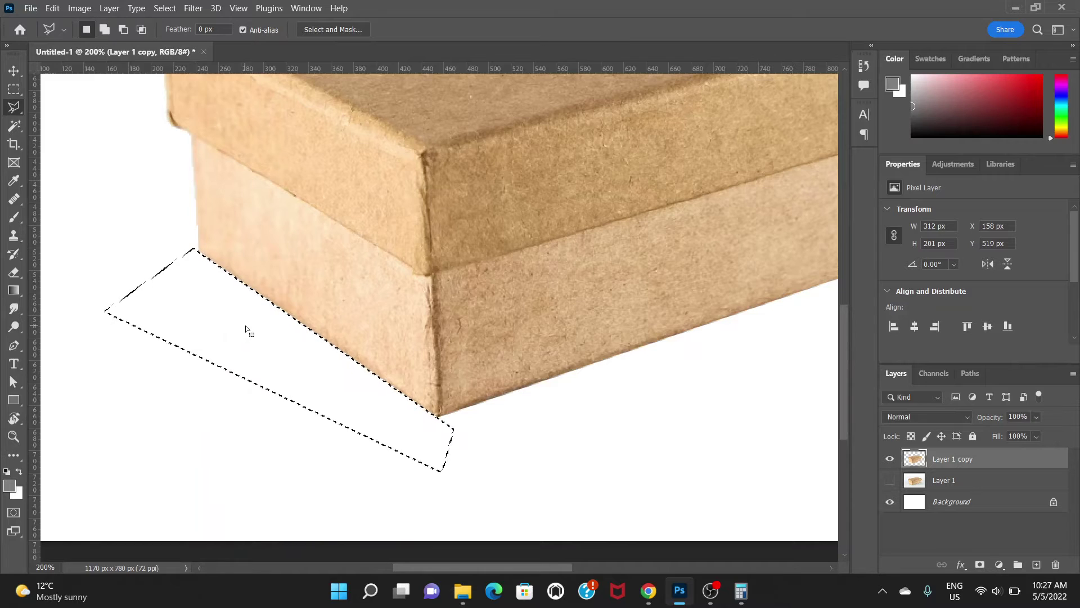
pyautogui.hotkey('ctrl', 'd')
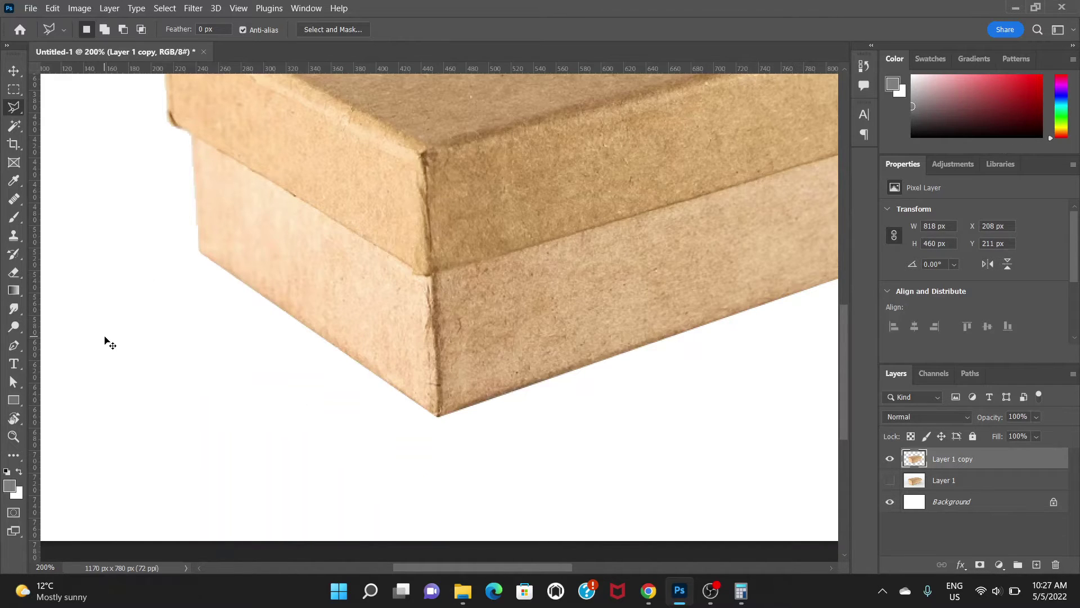
# - Duplicate Layer 1 copy, flip the duplicate box vertically and nudge it slightly upward
pyautogui.hotkey('ctrl', '-')
pyautogui.hotkey('ctrl', '-')
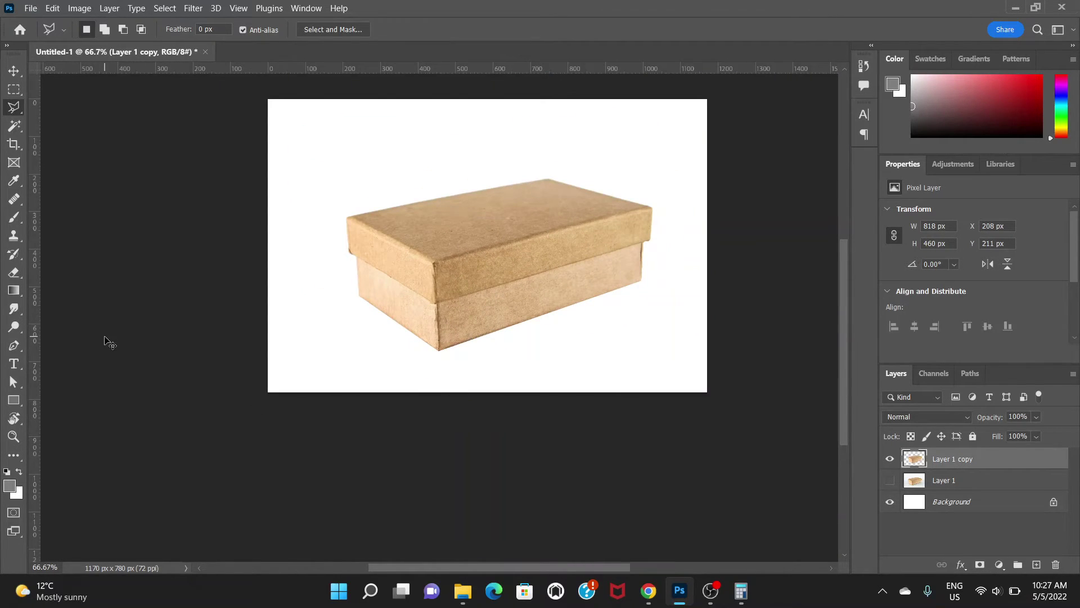
pyautogui.hotkey('ctrl', '+')
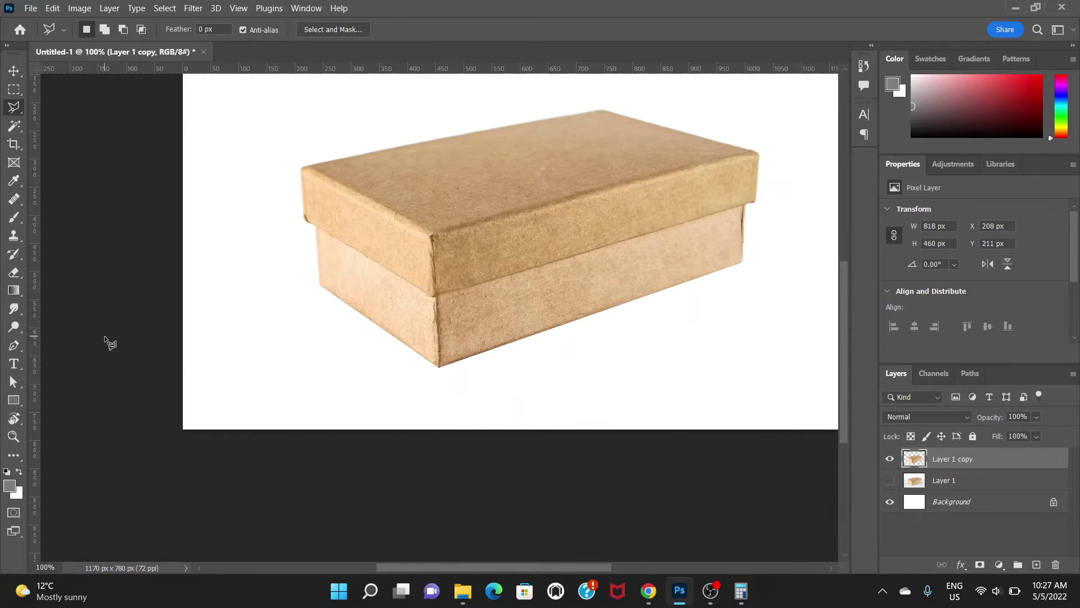
pyautogui.moveTo(588, 338); pyautogui.dragTo(497, 365)
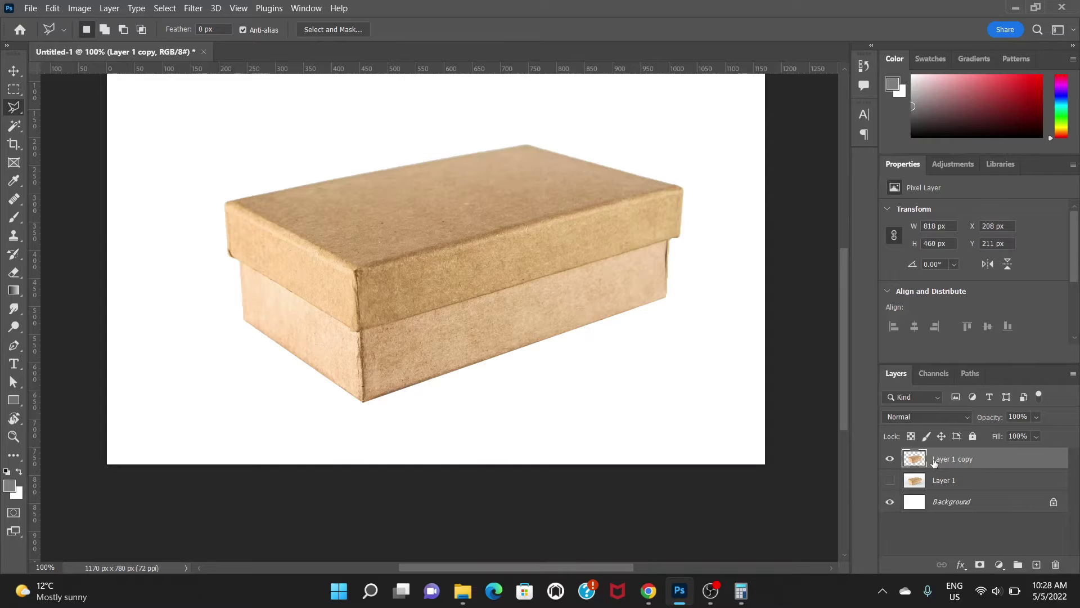
pyautogui.hotkey('ctrl', 'j')
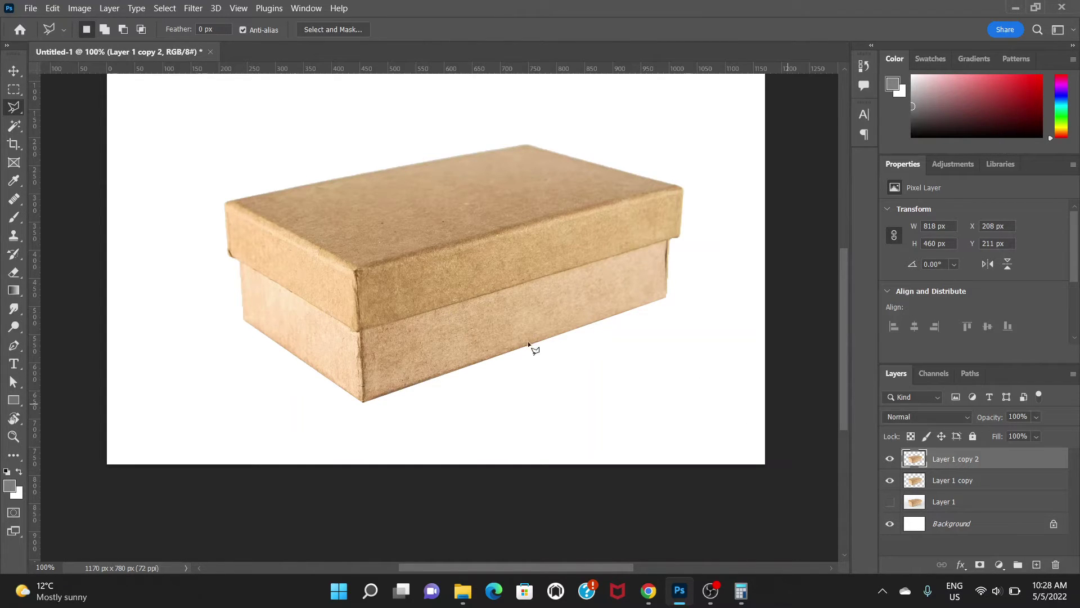
pyautogui.click(52, 8)
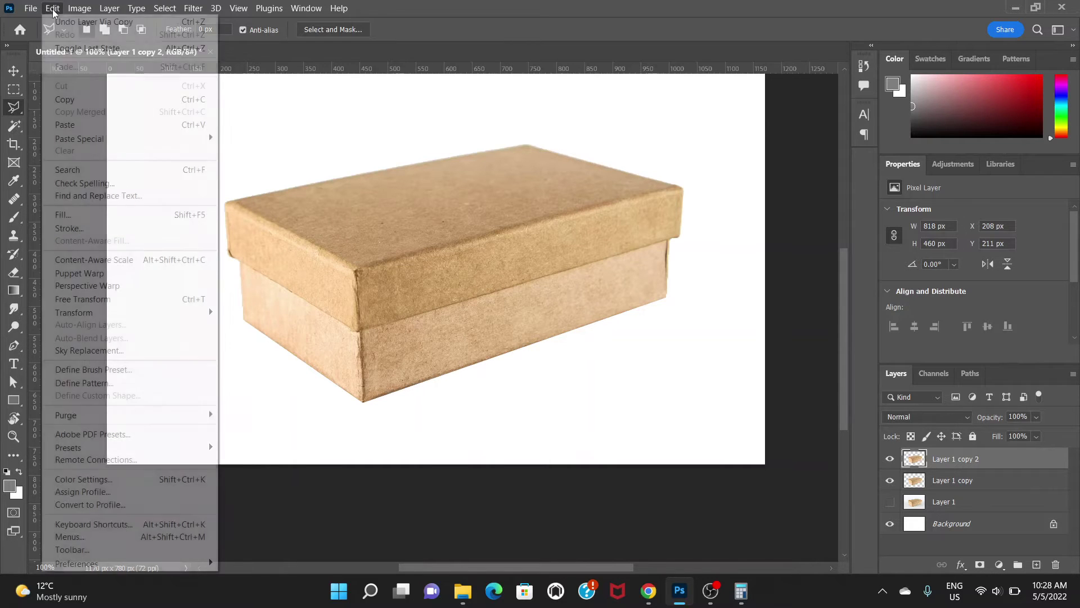
pyautogui.moveTo(163, 318)
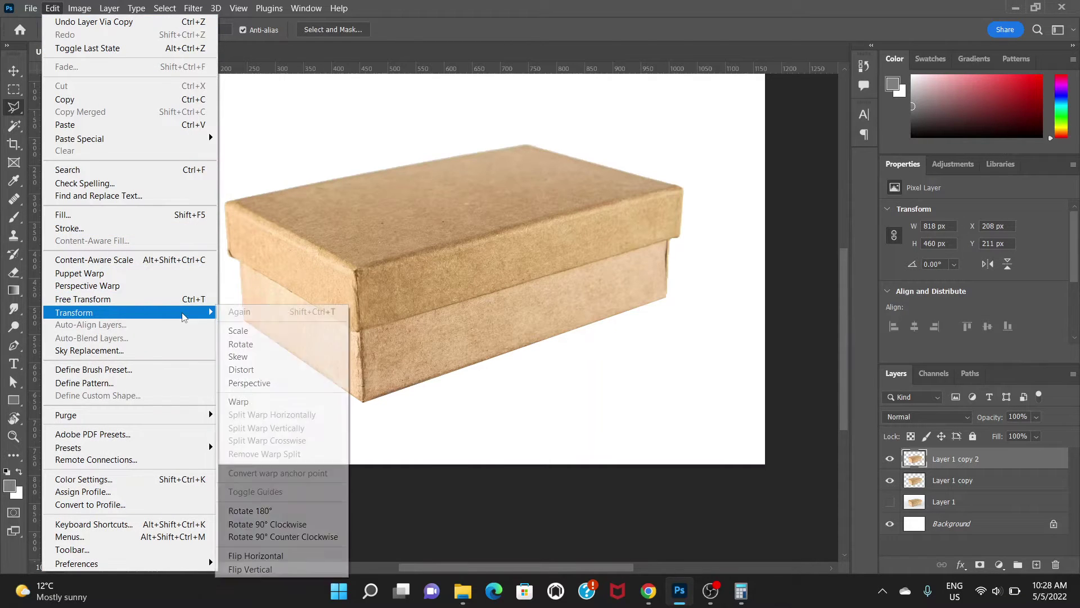
pyautogui.click(304, 570)
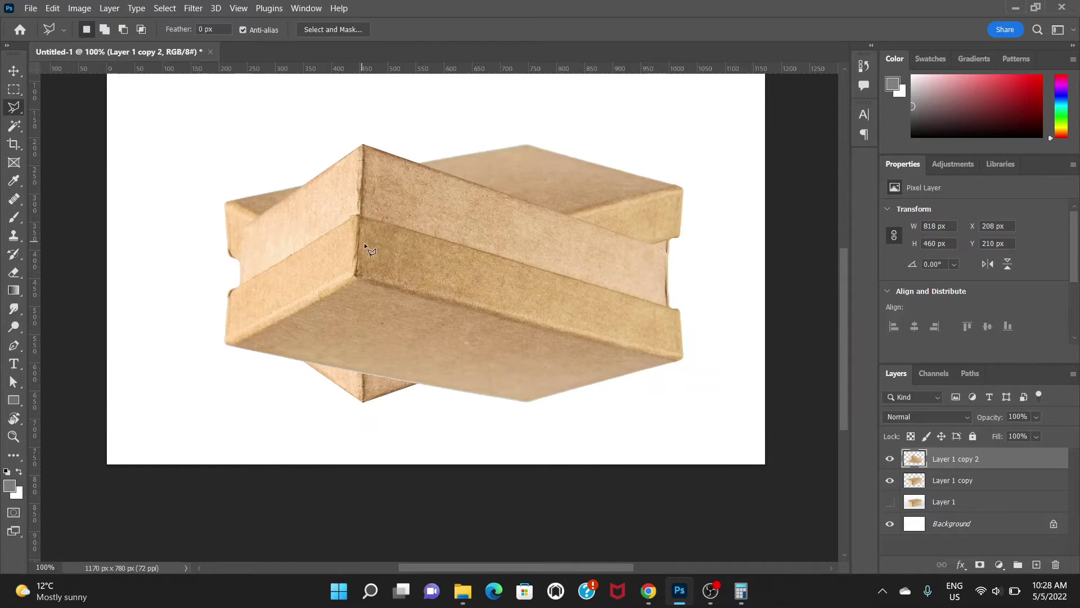
pyautogui.click(14, 71)
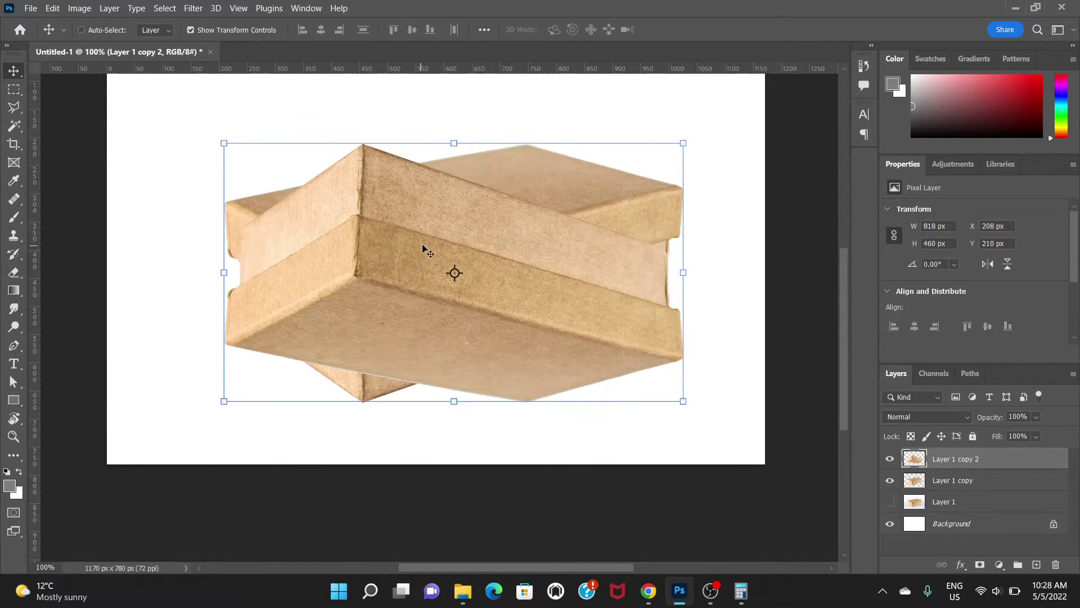
pyautogui.moveTo(422, 248)
pyautogui.mouseDown()
pyautogui.moveTo(410, 405)
pyautogui.moveTo(420, 276)
pyautogui.moveTo(418, 425)
pyautogui.moveTo(397, 268)
pyautogui.moveTo(397, 448)
pyautogui.moveTo(400, 225)
pyautogui.moveTo(406, 237)
pyautogui.mouseUp()
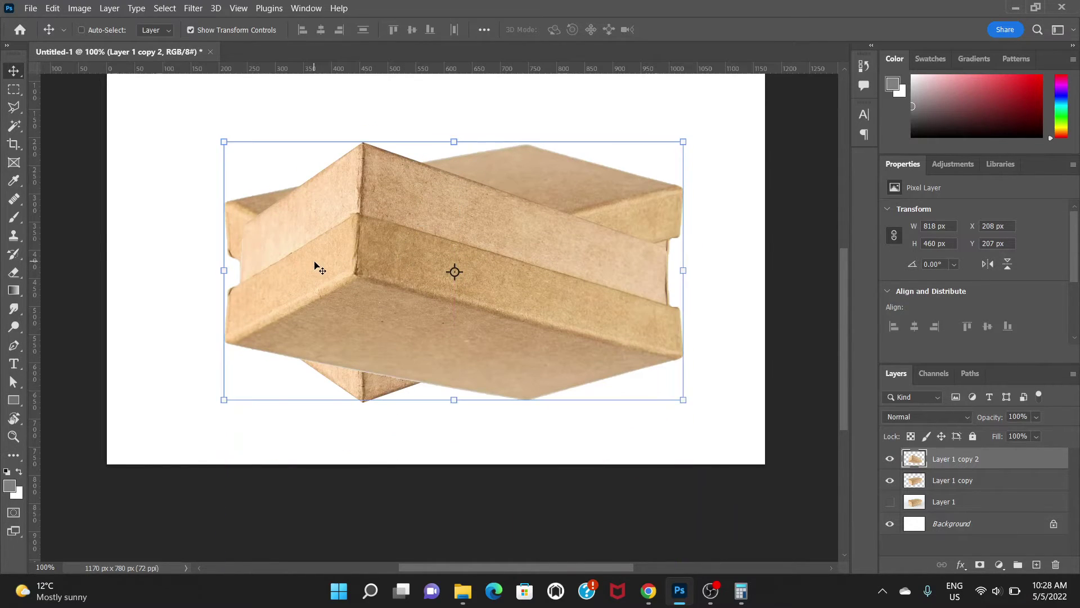
# - Enlarge the canvas around the boxes with the Crop tool at a 16:9 ratio to about 2053 x 1154 px
pyautogui.hotkey('ctrl', '-')
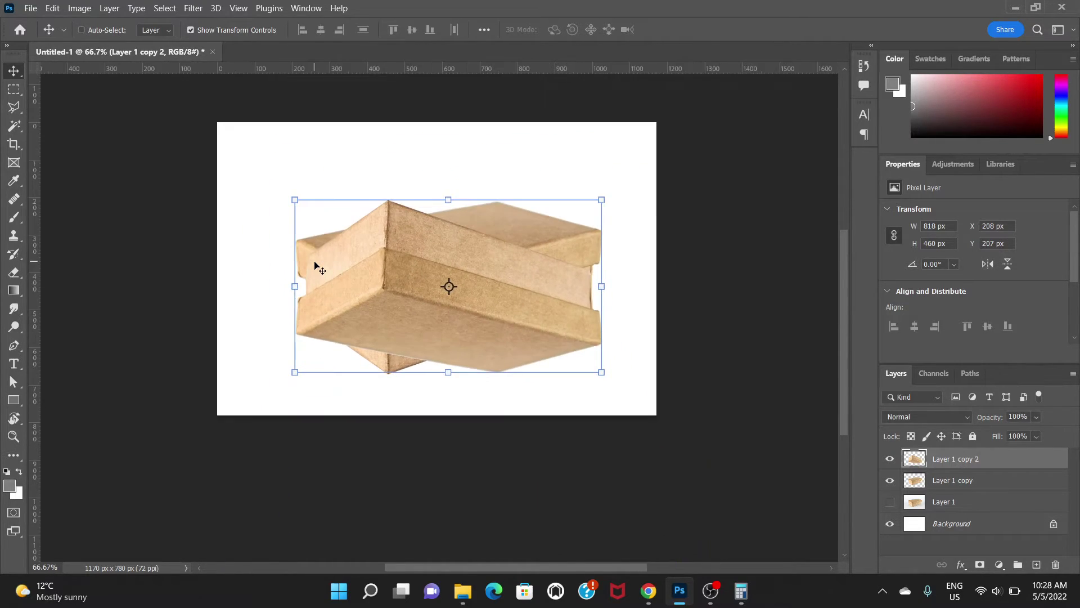
pyautogui.click(13, 144)
pyautogui.moveTo(651, 390); pyautogui.dragTo(700, 418)
pyautogui.moveTo(169, 115); pyautogui.dragTo(142, 101)
pyautogui.moveTo(735, 435); pyautogui.dragTo(756, 448)
pyautogui.moveTo(119, 95); pyautogui.dragTo(97, 78)
pyautogui.moveTo(776, 465)
pyautogui.mouseDown()
pyautogui.moveTo(787, 452)
pyautogui.moveTo(801, 462)
pyautogui.moveTo(794, 469)
pyautogui.mouseUp()
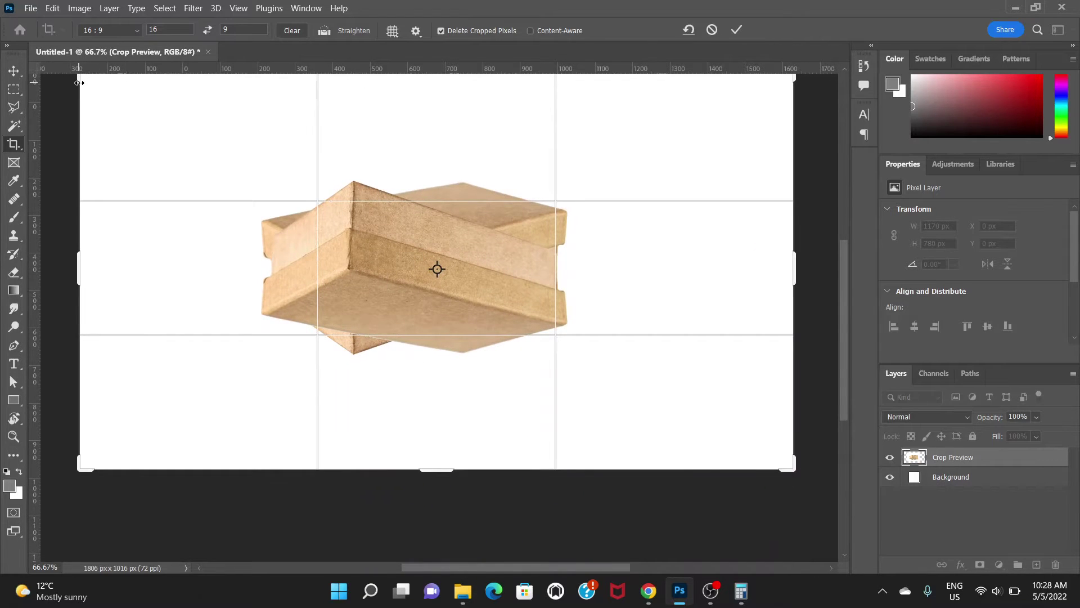
pyautogui.moveTo(78, 83); pyautogui.dragTo(74, 81)
pyautogui.moveTo(69, 78); pyautogui.dragTo(69, 80)
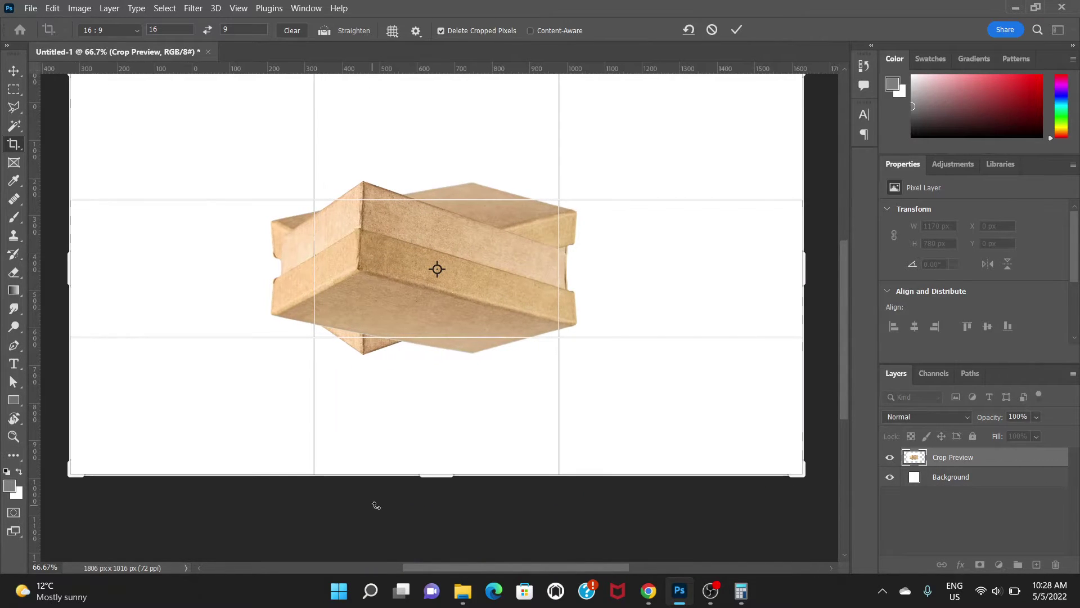
pyautogui.moveTo(437, 479); pyautogui.dragTo(437, 485)
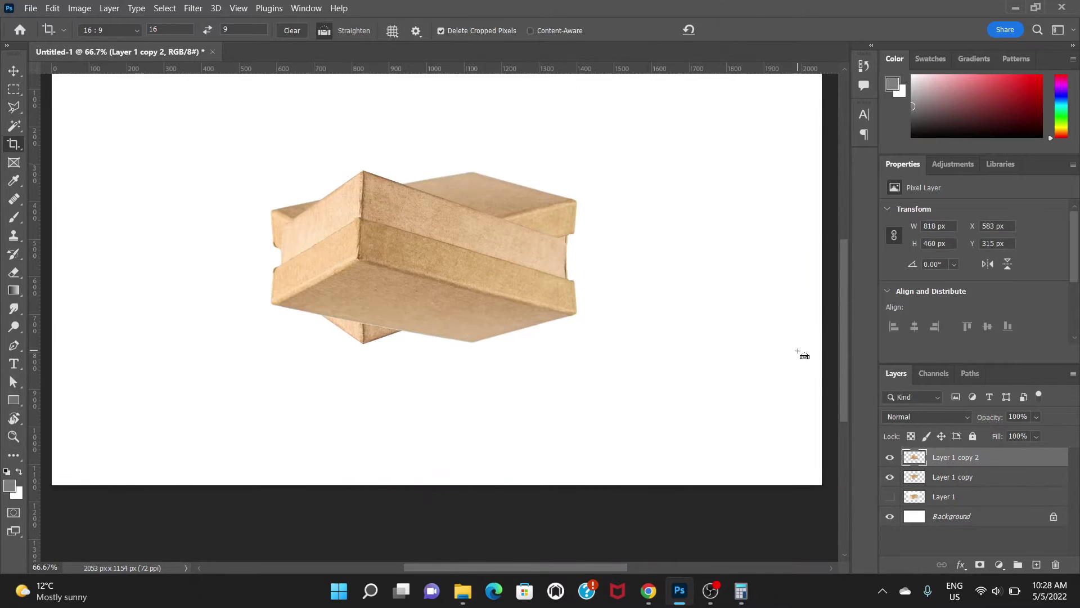
# - Move the flipped box straight down to Y 609 px so its front corner meets the original box's lower front corner
pyautogui.hotkey('ctrl', '-')
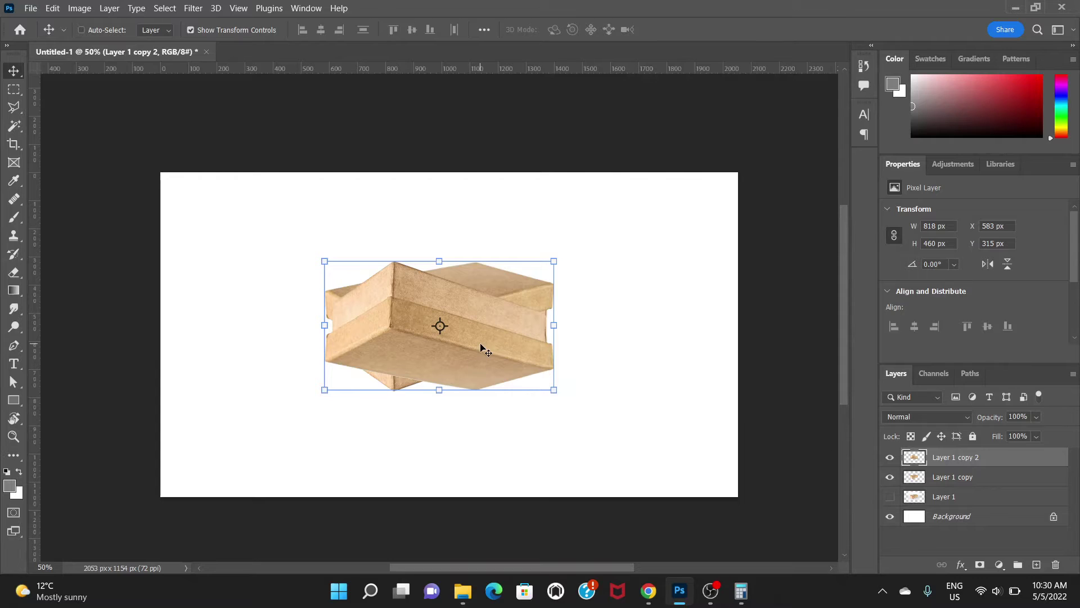
pyautogui.moveTo(476, 336); pyautogui.dragTo(487, 417)
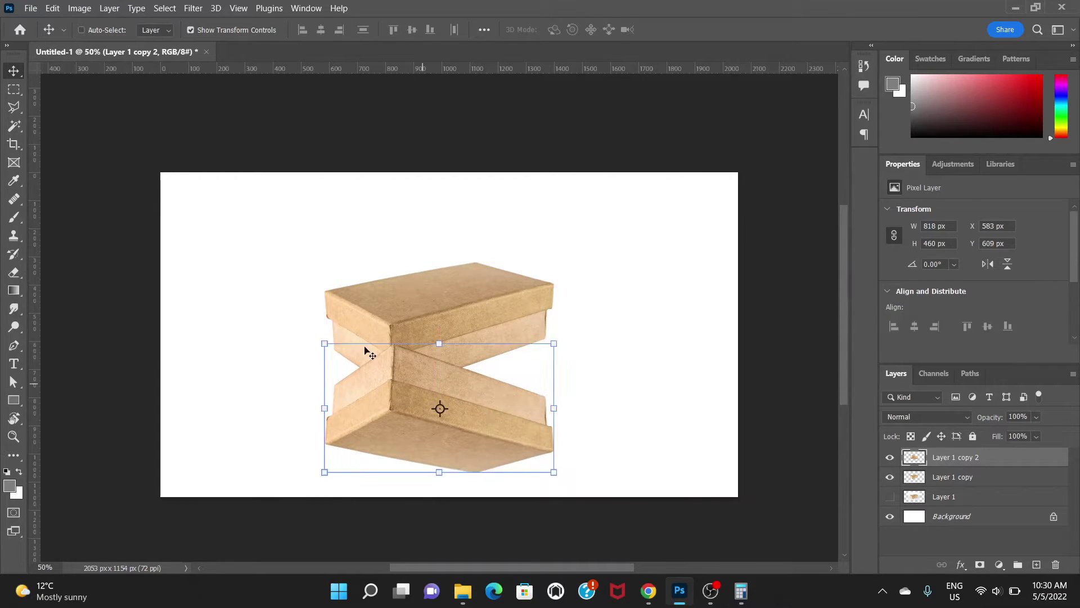
# - Start a Perspective Warp on Layer 1 copy 2 and fit a quad to the corners of the flipped box's long front face
pyautogui.click(53, 8)
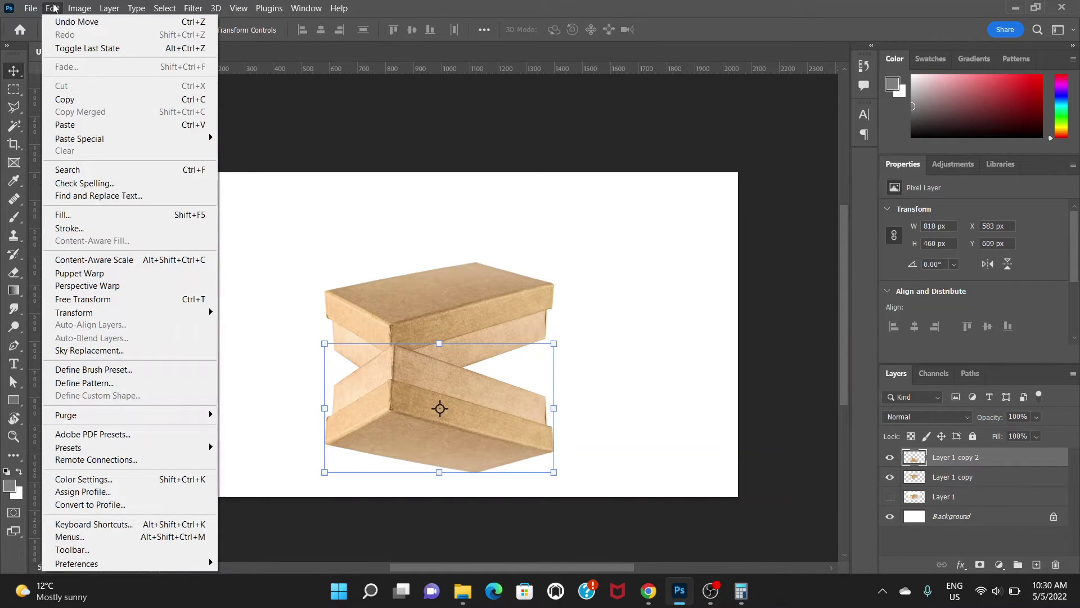
pyautogui.click(90, 286)
pyautogui.hotkey('ctrl', '+')
pyautogui.hotkey('ctrl', '+')
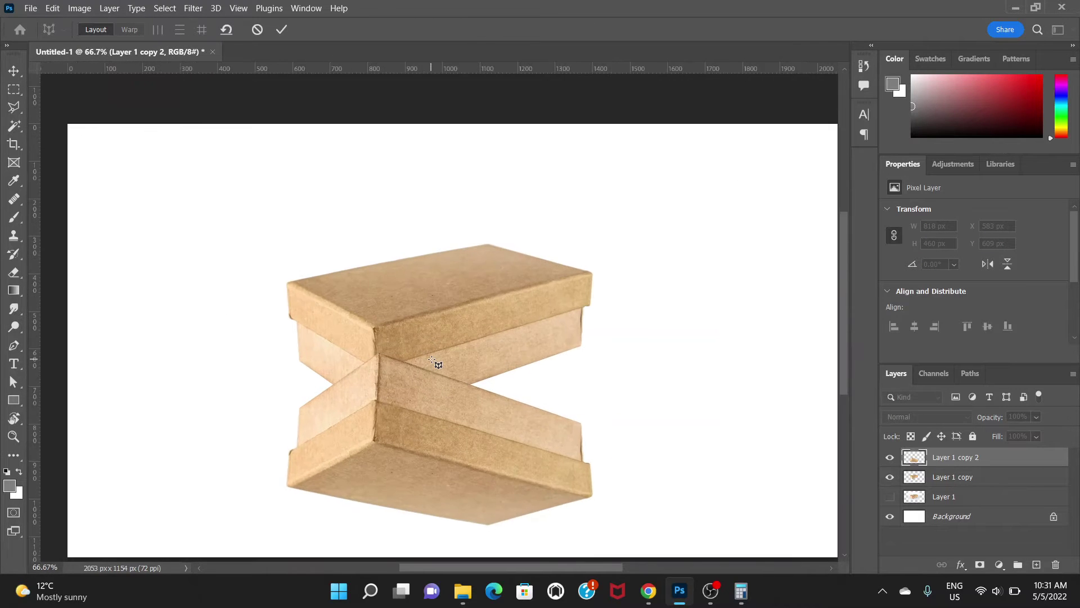
pyautogui.scroll(-5, 433, 363)
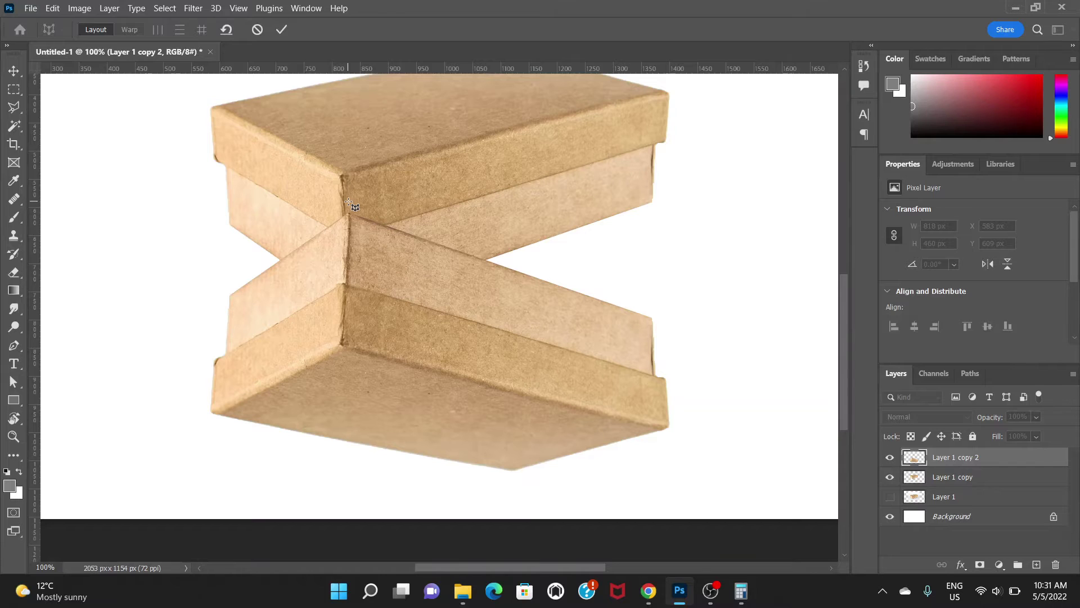
pyautogui.moveTo(348, 202); pyautogui.dragTo(656, 365)
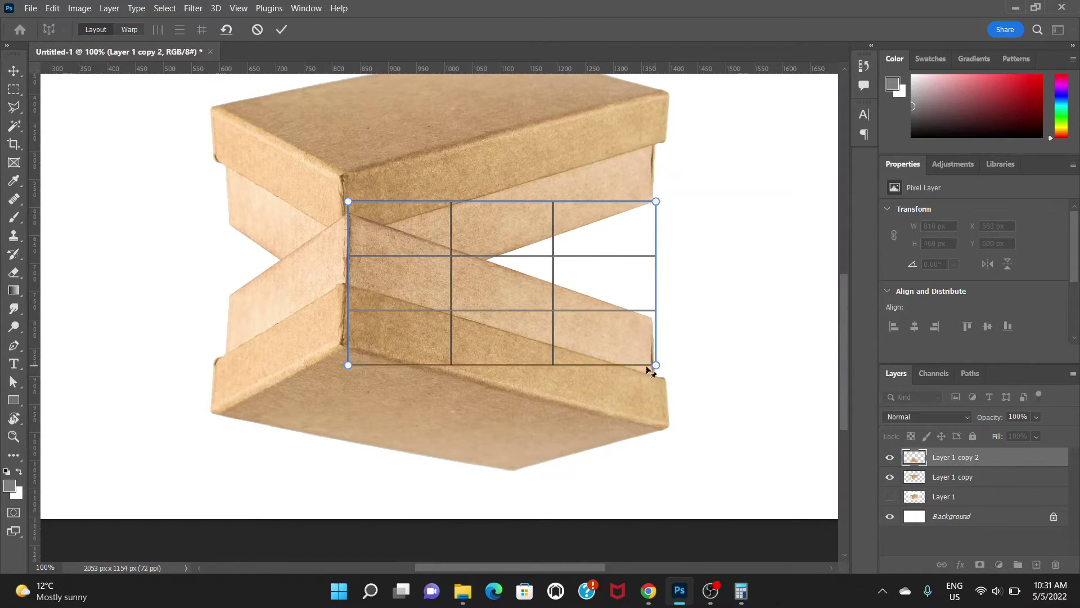
pyautogui.moveTo(348, 364); pyautogui.dragTo(346, 346)
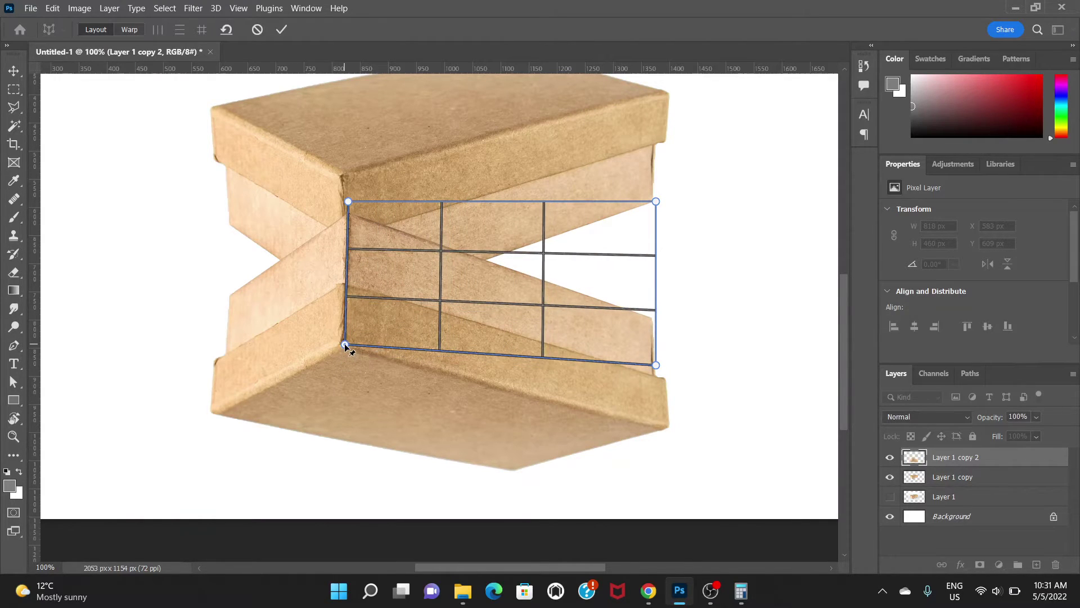
pyautogui.moveTo(349, 201); pyautogui.dragTo(348, 215)
pyautogui.moveTo(656, 202); pyautogui.dragTo(658, 314)
pyautogui.moveTo(656, 365); pyautogui.dragTo(671, 421)
pyautogui.moveTo(658, 313); pyautogui.dragTo(665, 326)
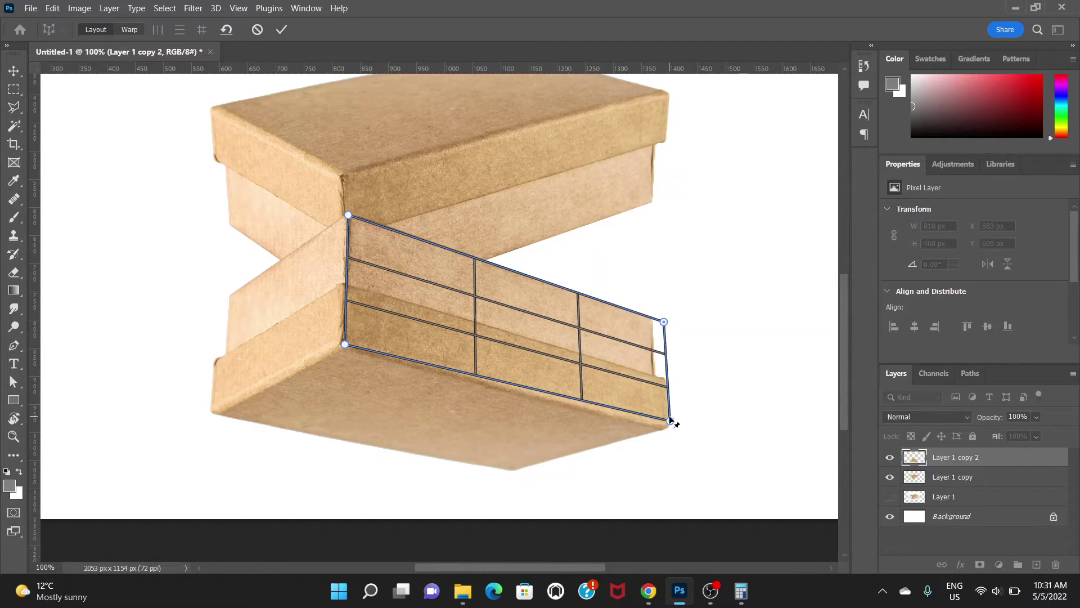
pyautogui.moveTo(670, 420); pyautogui.dragTo(667, 427)
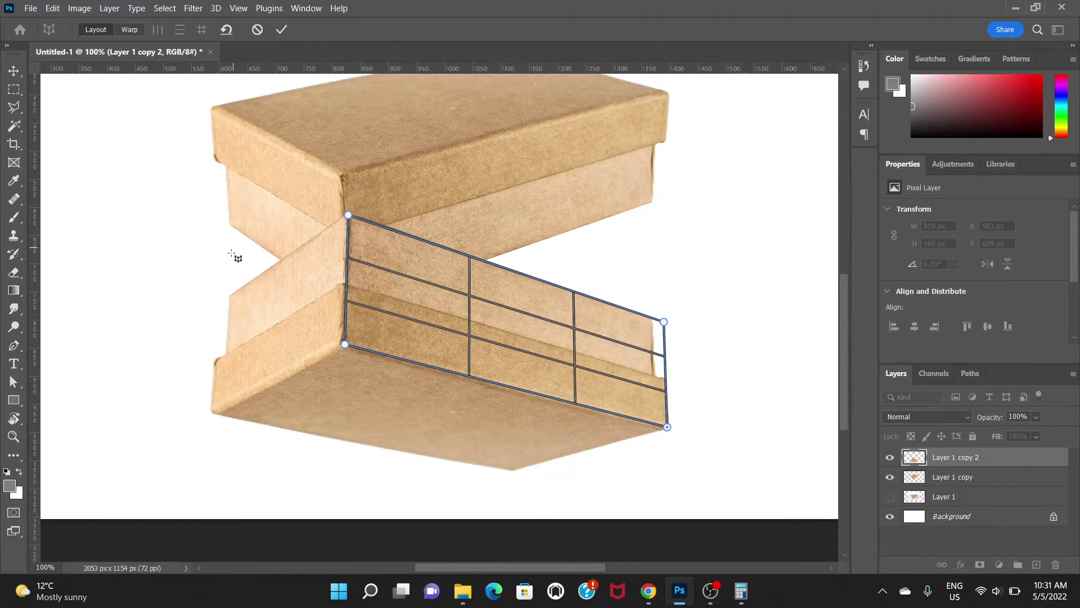
# - Add a second Perspective Warp quad on the flipped box's short side face, joined to the first quad along the front corner
pyautogui.moveTo(220, 257); pyautogui.dragTo(341, 347)
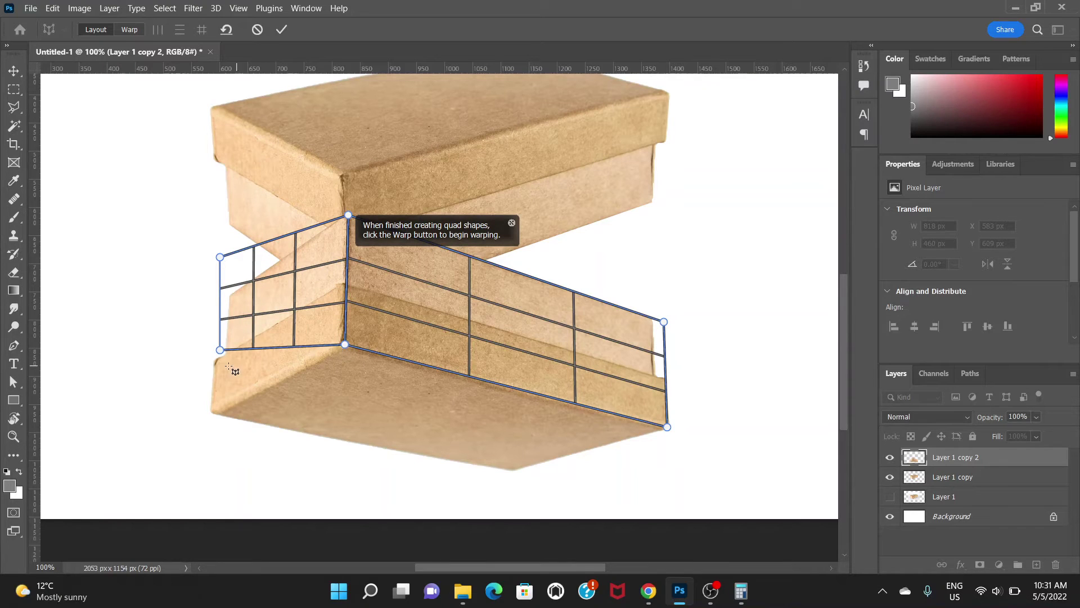
pyautogui.moveTo(220, 349); pyautogui.dragTo(212, 410)
pyautogui.moveTo(220, 257); pyautogui.dragTo(219, 304)
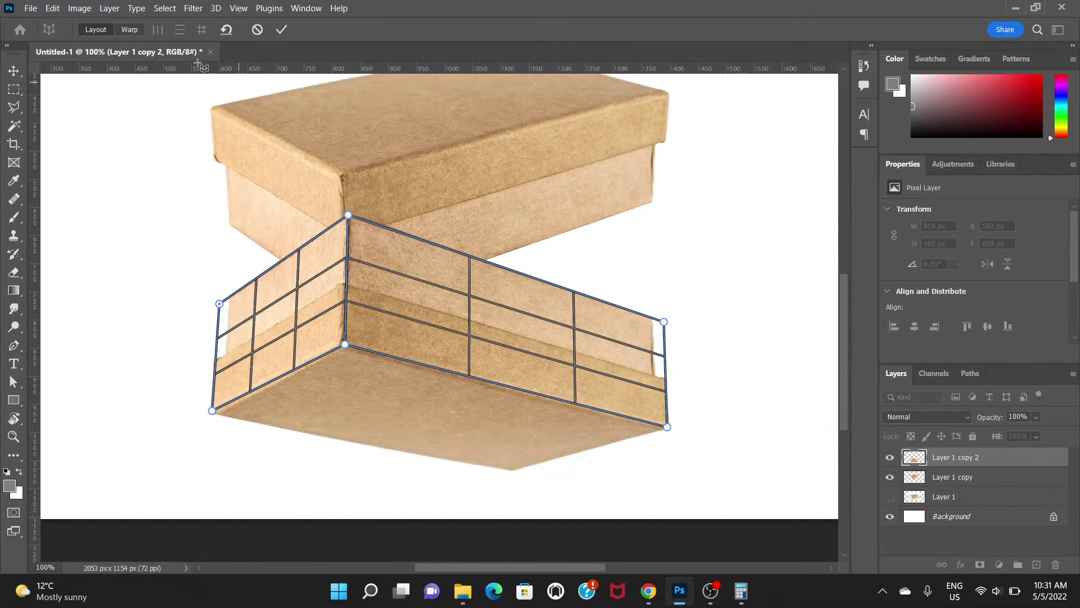
# - Enter warp mode and move the front-corner and outer pins of the flipped box's long face so it slopes parallel to the original's lower edge
pyautogui.click(127, 30)
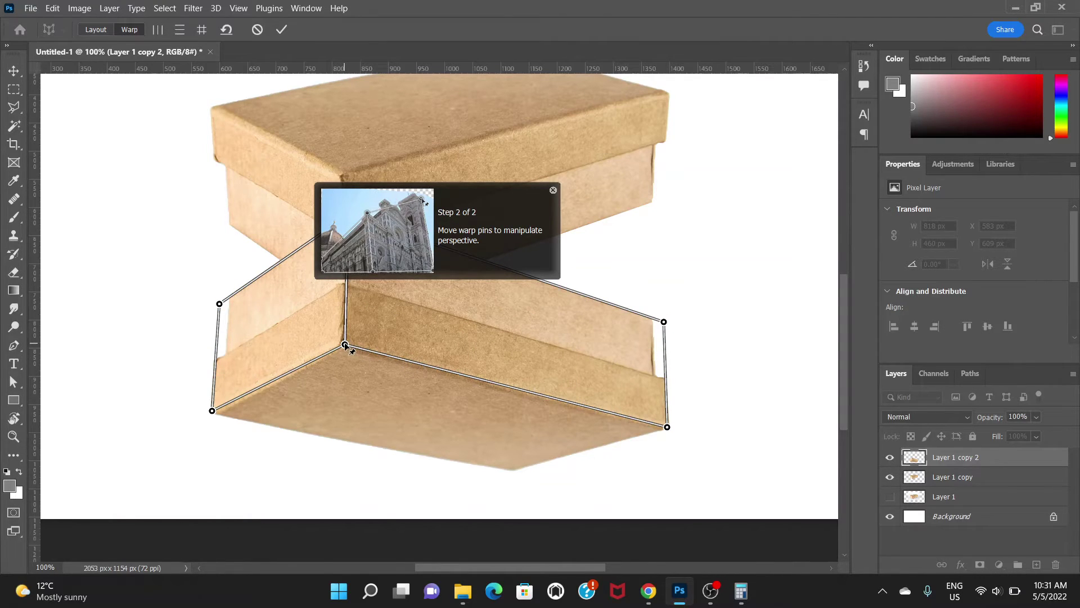
pyautogui.moveTo(345, 344); pyautogui.dragTo(345, 363)
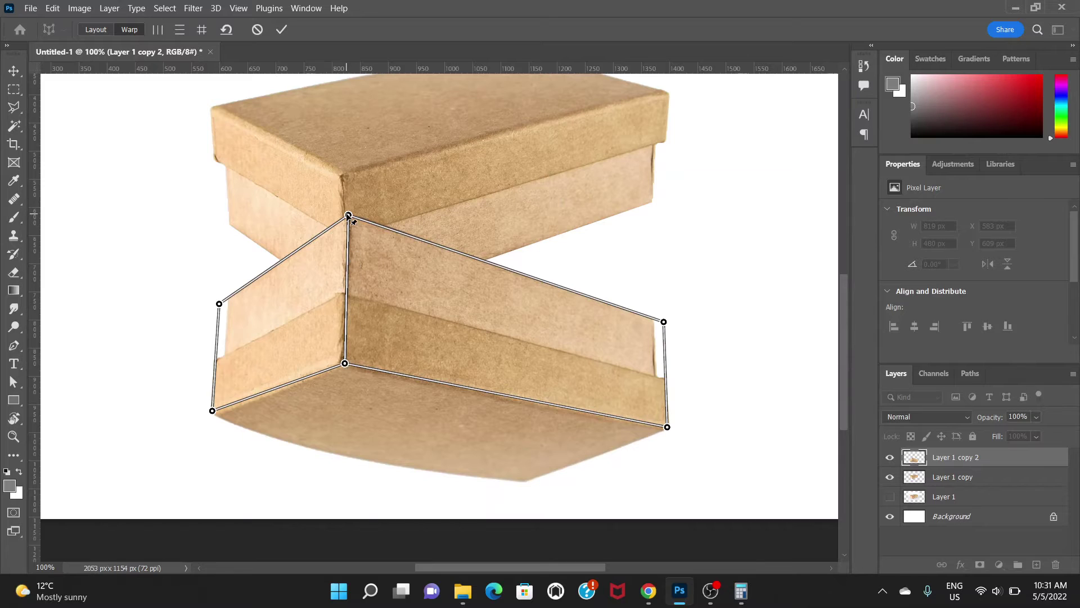
pyautogui.moveTo(348, 216); pyautogui.dragTo(346, 266)
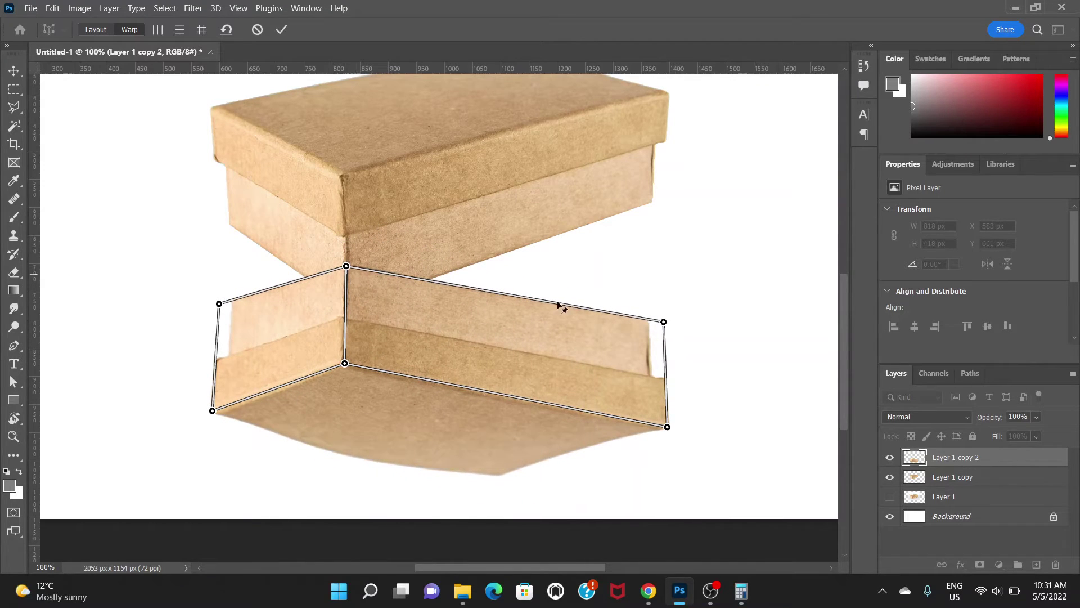
pyautogui.moveTo(664, 321); pyautogui.dragTo(655, 218)
pyautogui.moveTo(668, 427); pyautogui.dragTo(656, 302)
pyautogui.moveTo(655, 218); pyautogui.dragTo(655, 205)
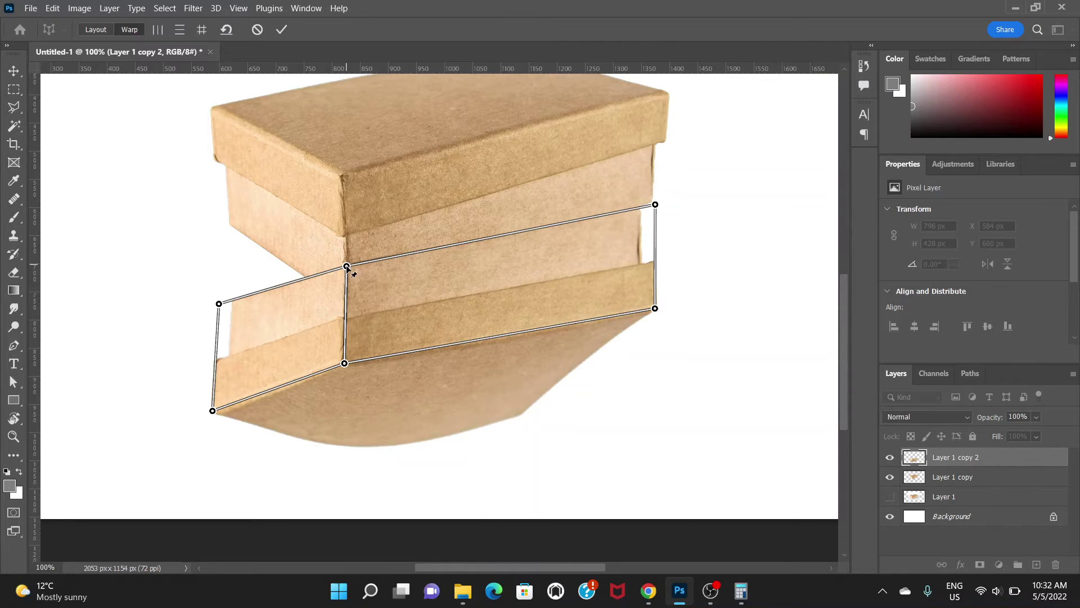
# - Move the short side face's warp pins so its upper edge runs parallel to the original box's short lower edge
pyautogui.moveTo(347, 266); pyautogui.dragTo(348, 285)
pyautogui.moveTo(219, 304); pyautogui.dragTo(215, 211)
pyautogui.moveTo(212, 409); pyautogui.dragTo(222, 277)
pyautogui.moveTo(215, 210); pyautogui.dragTo(219, 212)
pyautogui.moveTo(346, 283); pyautogui.dragTo(348, 285)
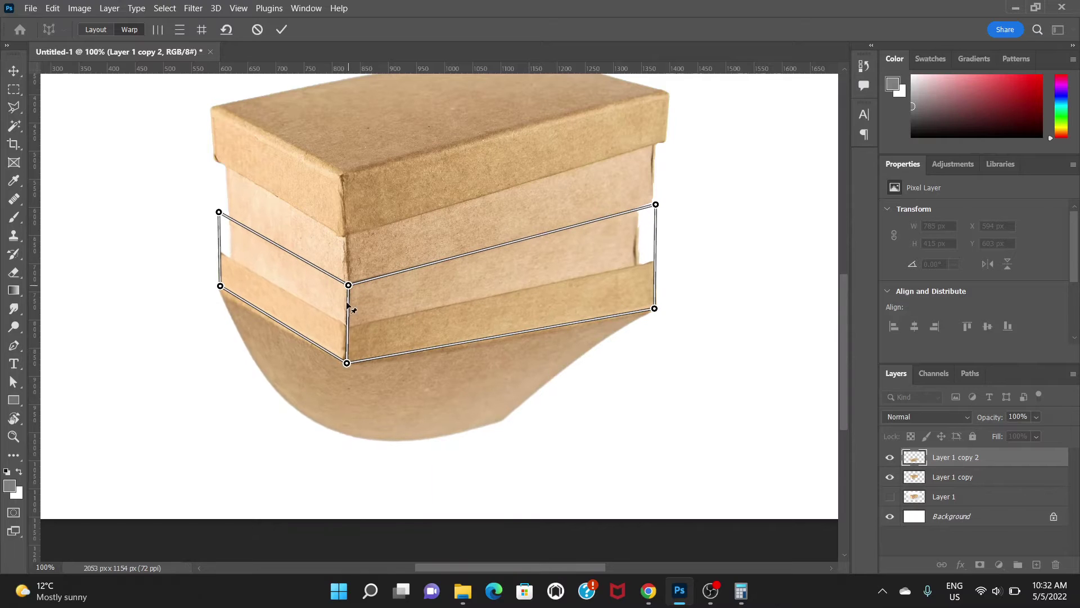
# - Fine-tune the front-corner and long-face end pins so the reflection lines up with the original box, and apply the Perspective Warp
pyautogui.moveTo(346, 363); pyautogui.dragTo(352, 363)
pyautogui.moveTo(656, 204); pyautogui.dragTo(667, 199)
pyautogui.moveTo(655, 308); pyautogui.dragTo(664, 273)
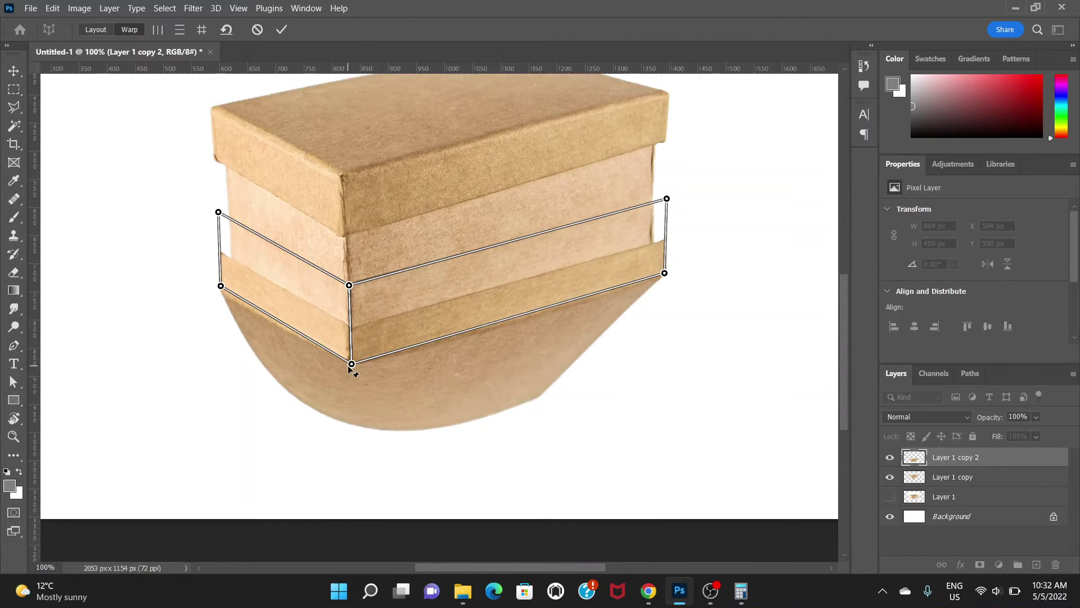
pyautogui.moveTo(355, 366); pyautogui.dragTo(355, 376)
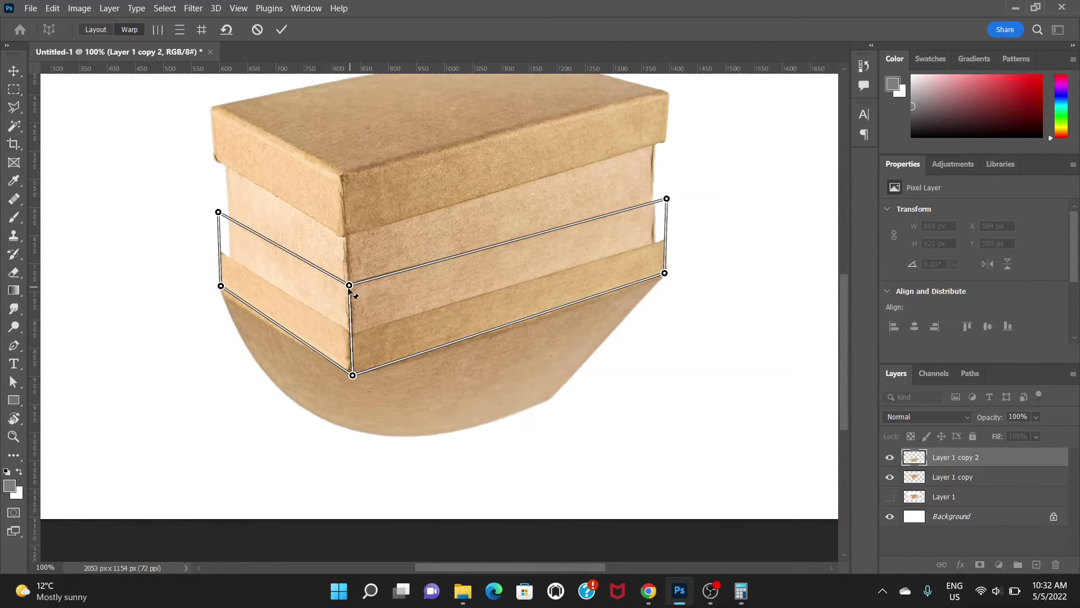
pyautogui.moveTo(349, 286); pyautogui.dragTo(349, 288)
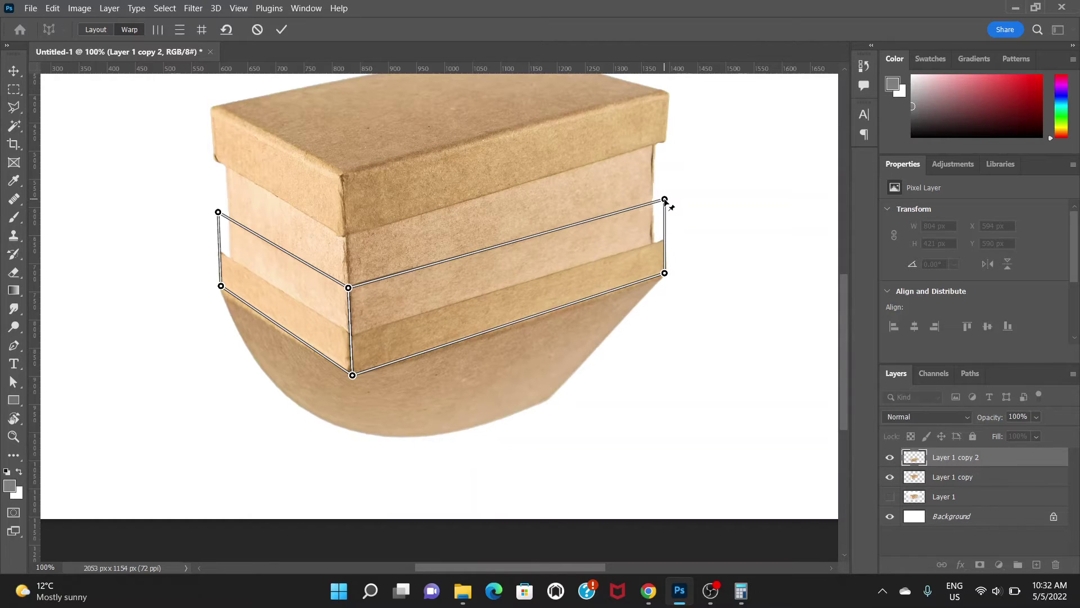
pyautogui.click(666, 201)
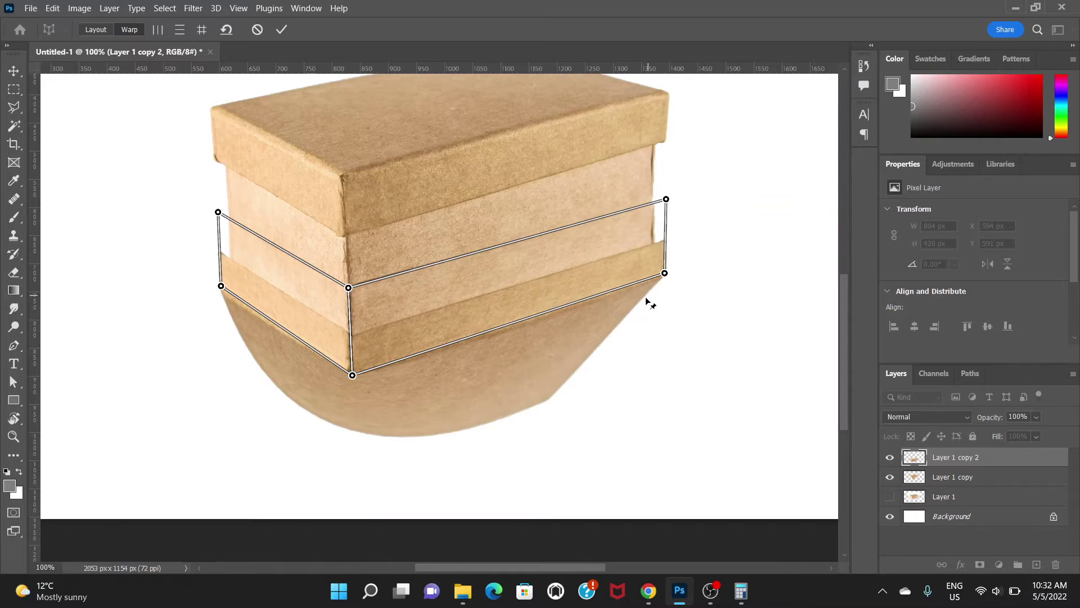
pyautogui.moveTo(352, 375); pyautogui.dragTo(354, 397)
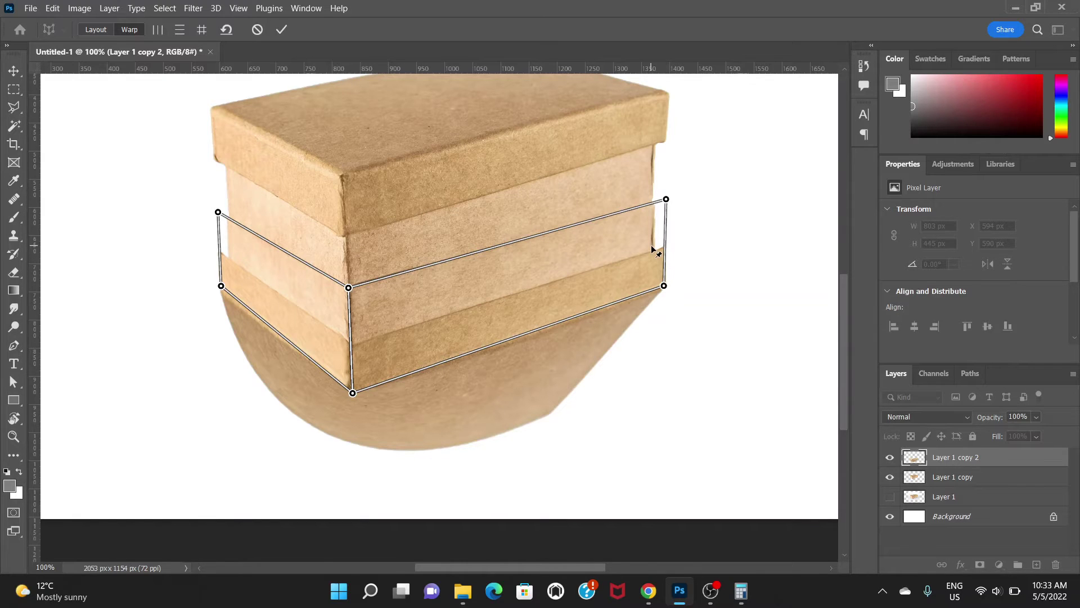
pyautogui.press('Return')
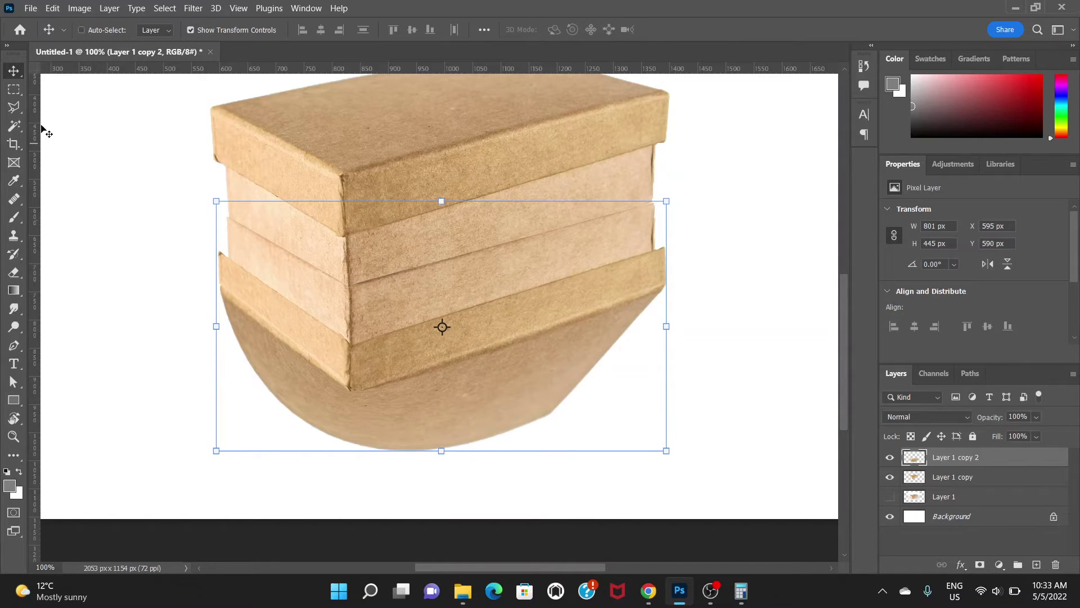
pyautogui.click(15, 110)
pyautogui.moveTo(15, 110); pyautogui.dragTo(63, 137)
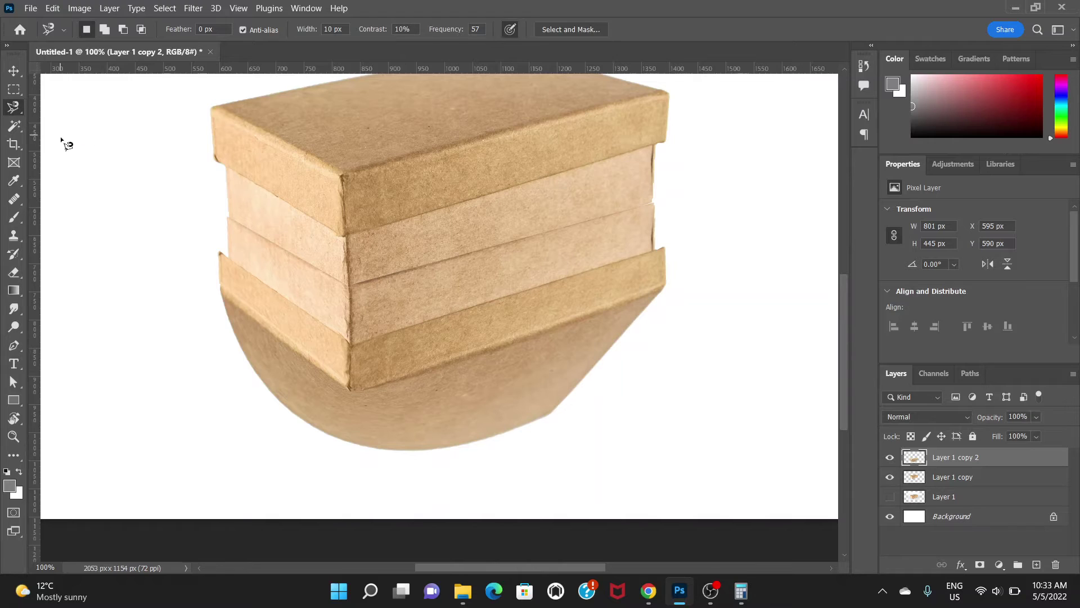
pyautogui.click(670, 284)
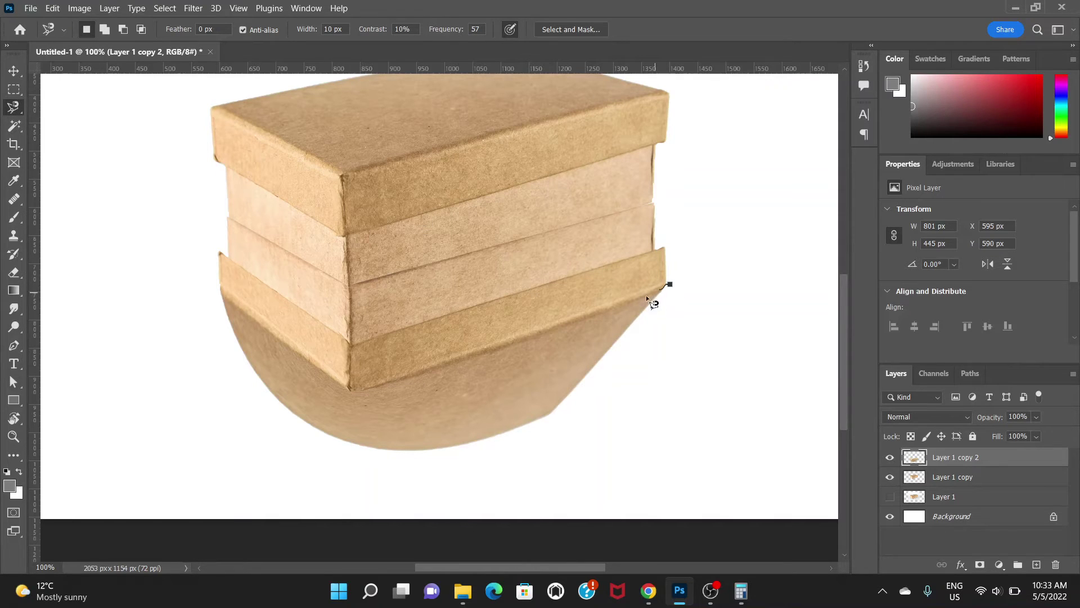
pyautogui.doubleClick(527, 350)
pyautogui.click(462, 355)
# - Select the distorted lid surface below the reflection's long face with the Polygonal Lasso and delete it
pyautogui.moveTo(14, 107); pyautogui.dragTo(56, 120)
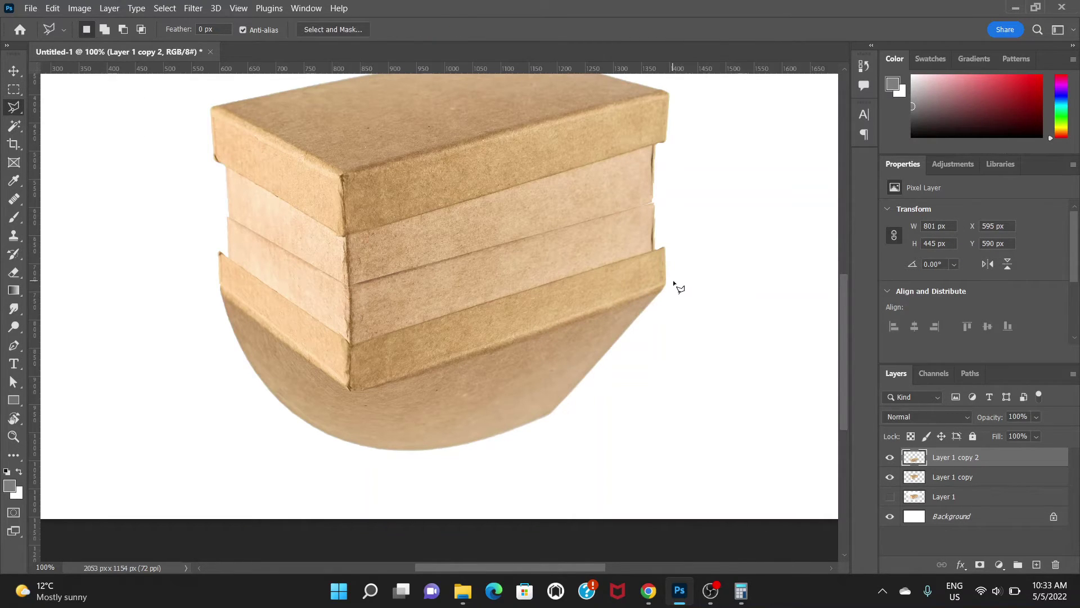
pyautogui.click(323, 399)
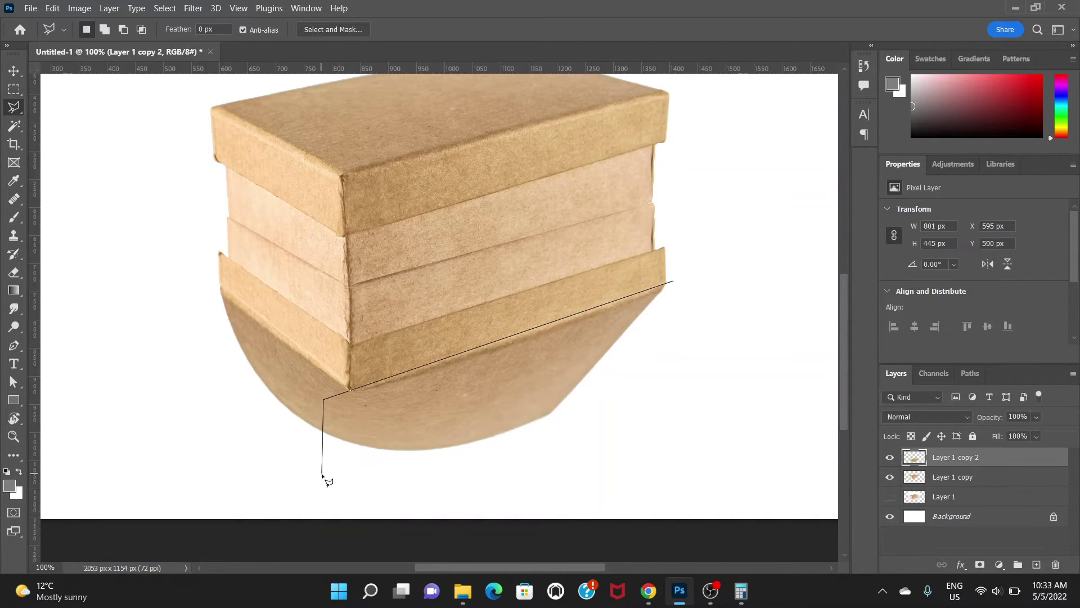
pyautogui.click(322, 474)
pyautogui.click(655, 430)
pyautogui.click(687, 328)
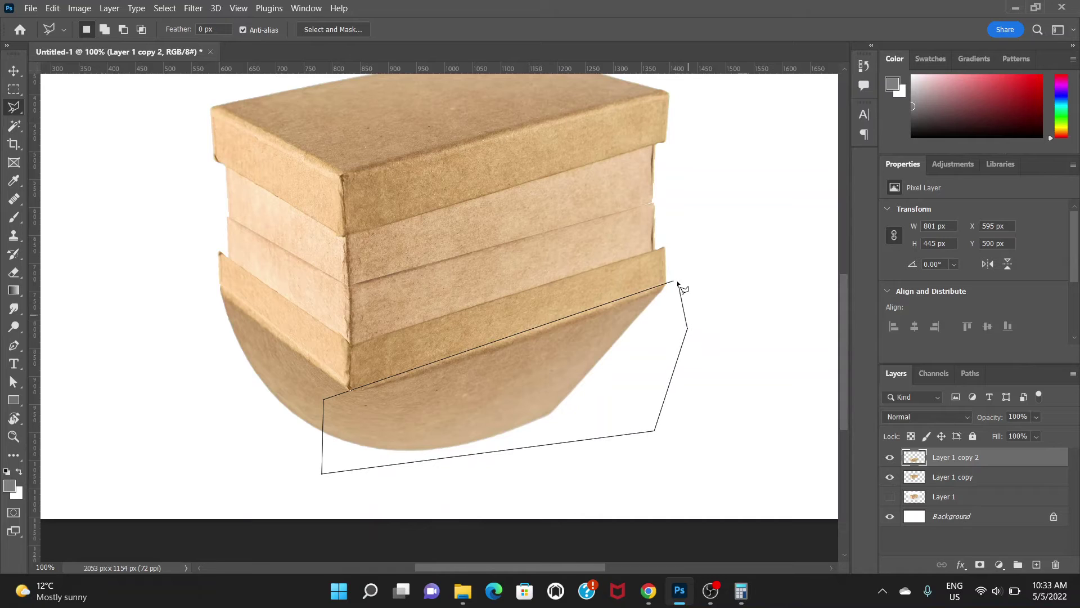
pyautogui.click(675, 282)
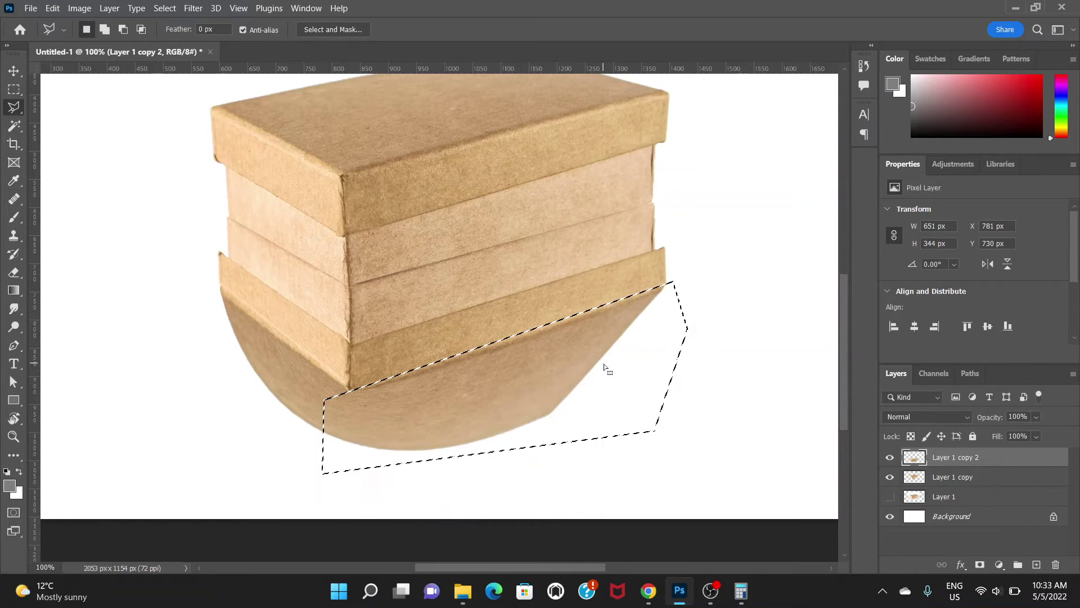
pyautogui.moveTo(603, 364); pyautogui.dragTo(605, 369)
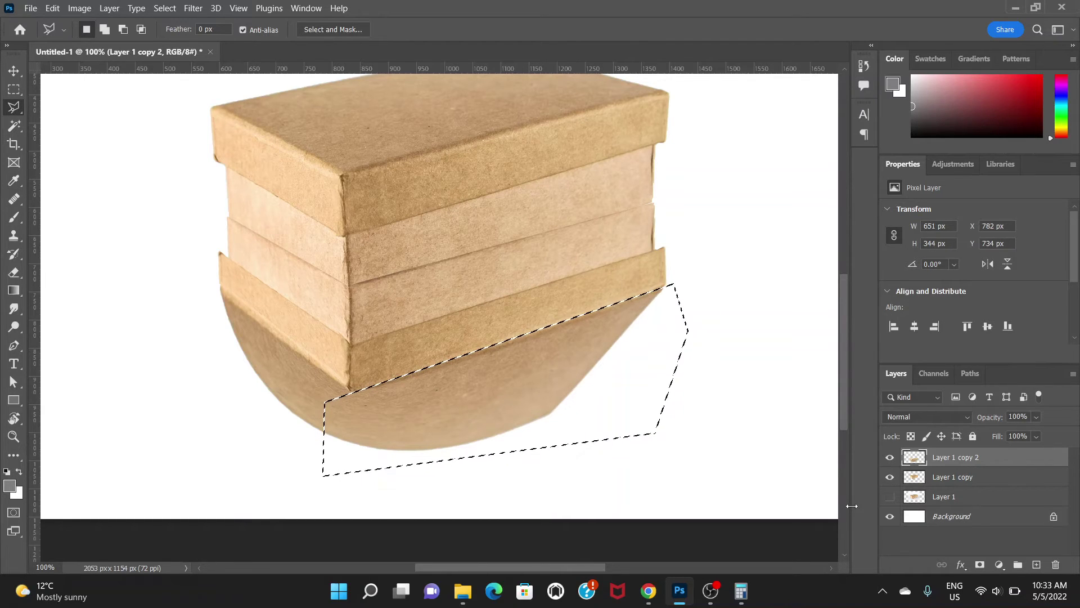
pyautogui.press('Delete')
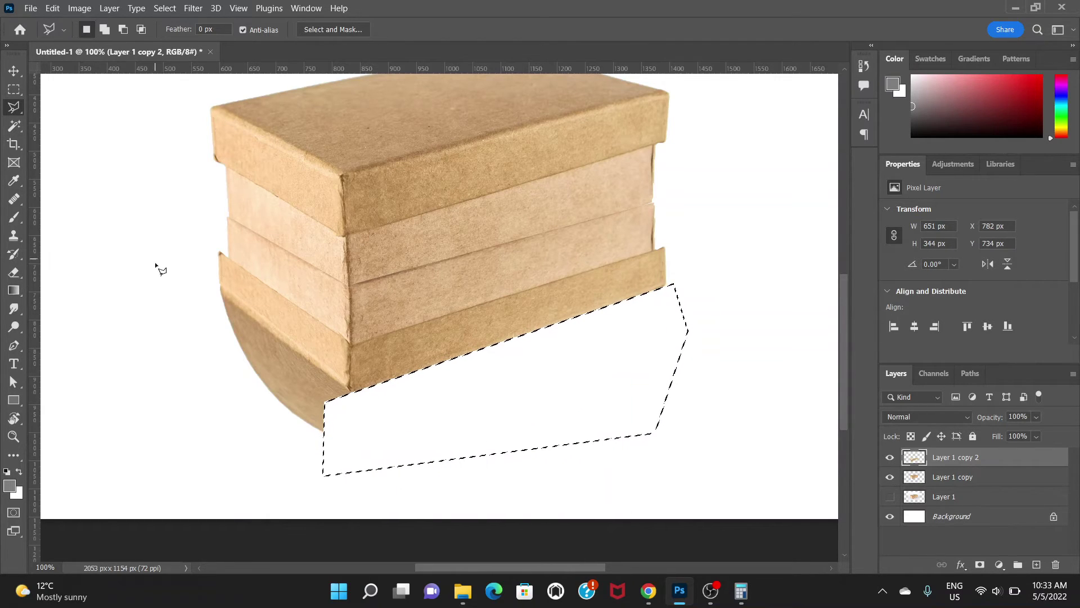
# - Outline the leftover lid surface below the reflection's short side face with the Polygonal Lasso, delete it and clear the selection
pyautogui.click(157, 262)
pyautogui.click(364, 403)
pyautogui.click(339, 462)
pyautogui.click(143, 364)
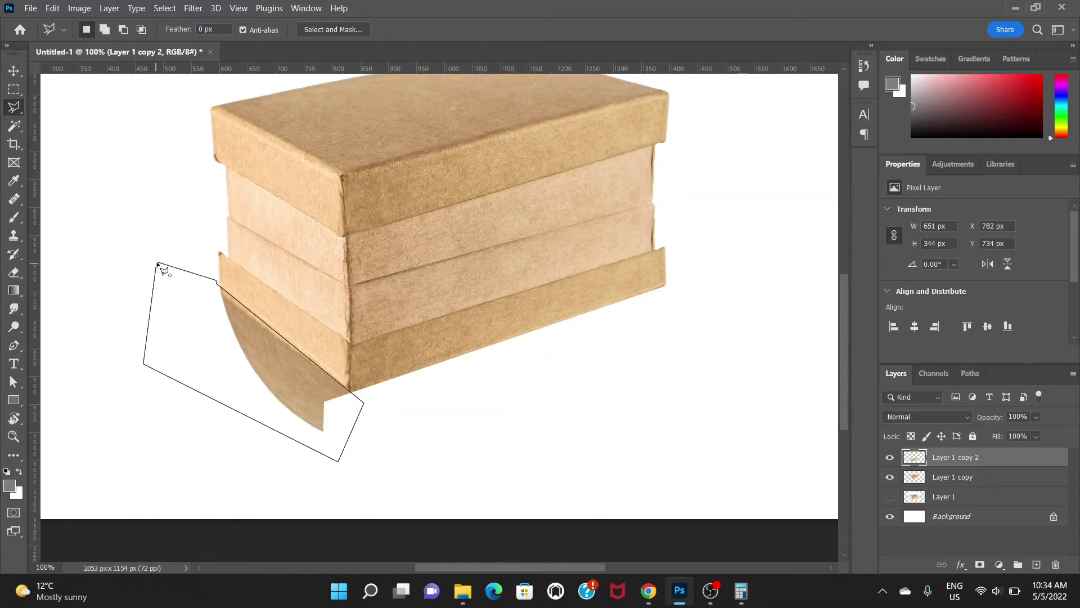
pyautogui.click(159, 266)
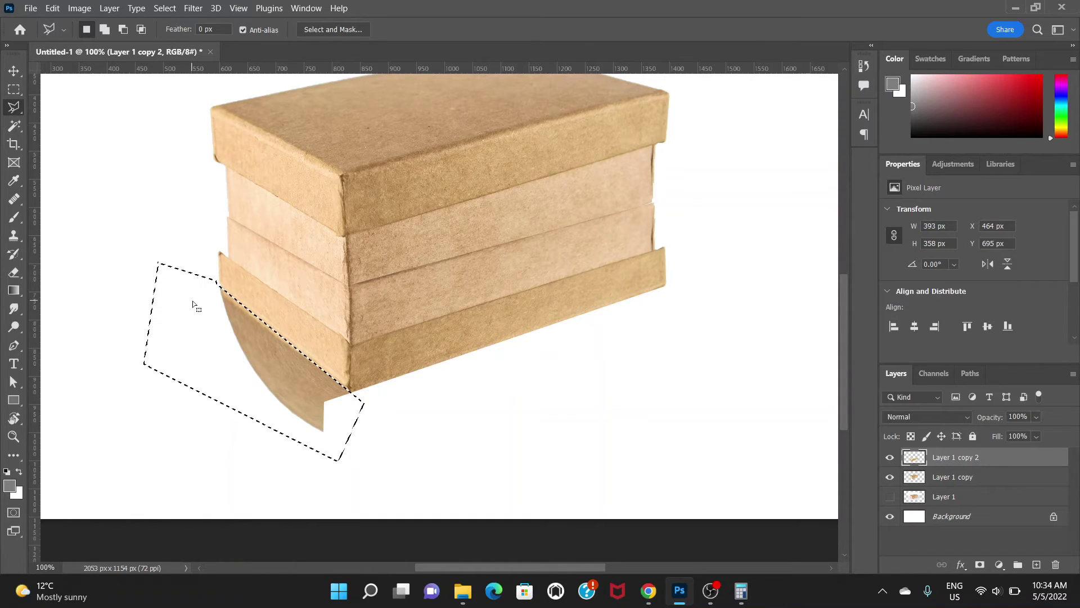
pyautogui.press('Delete')
pyautogui.hotkey('ctrl', 'd')
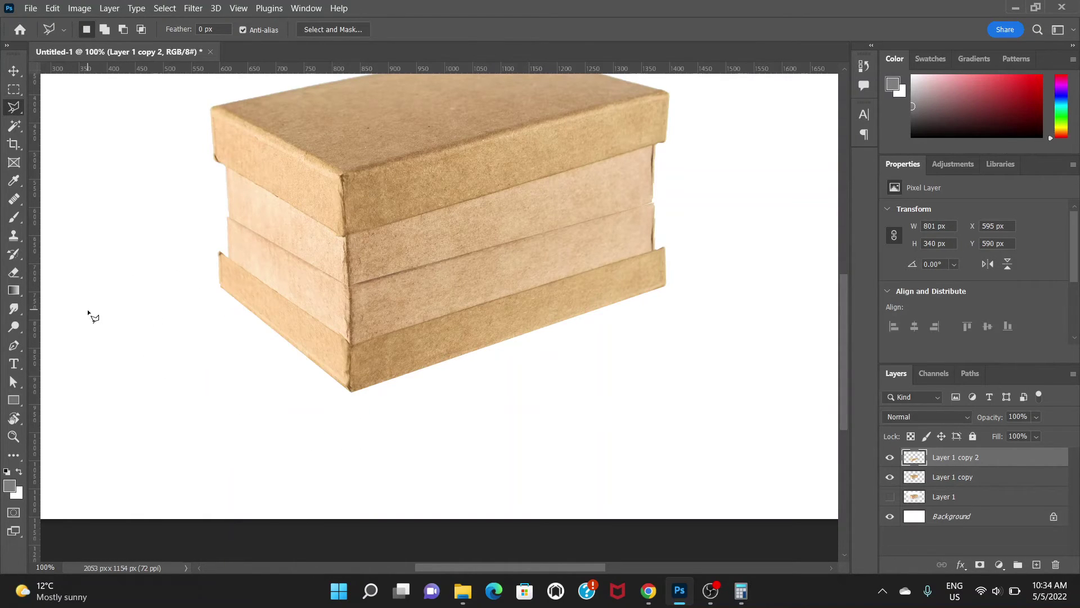
# - Distort the trimmed reflection to about 797 x 358 px and move Layer 1 copy 2 below Layer 1 copy
pyautogui.scroll(3, 402, 360)
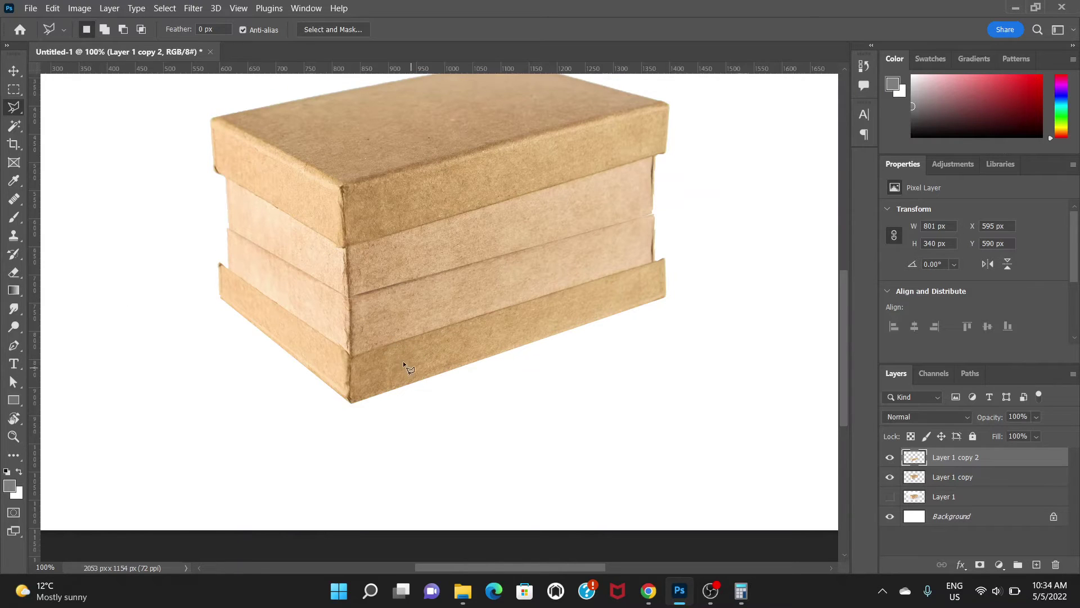
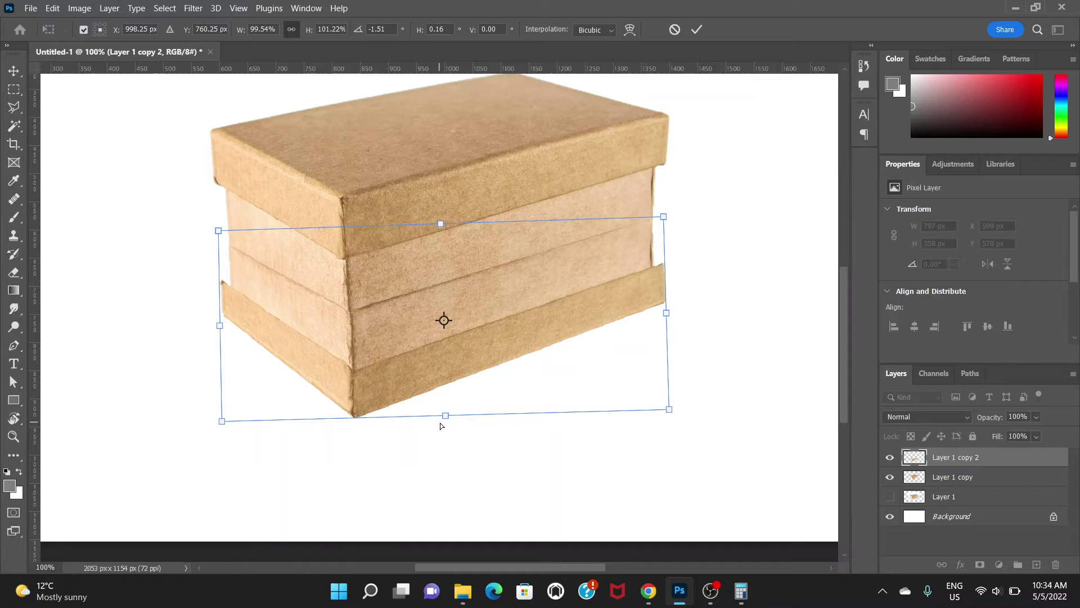
pyautogui.press('Escape')
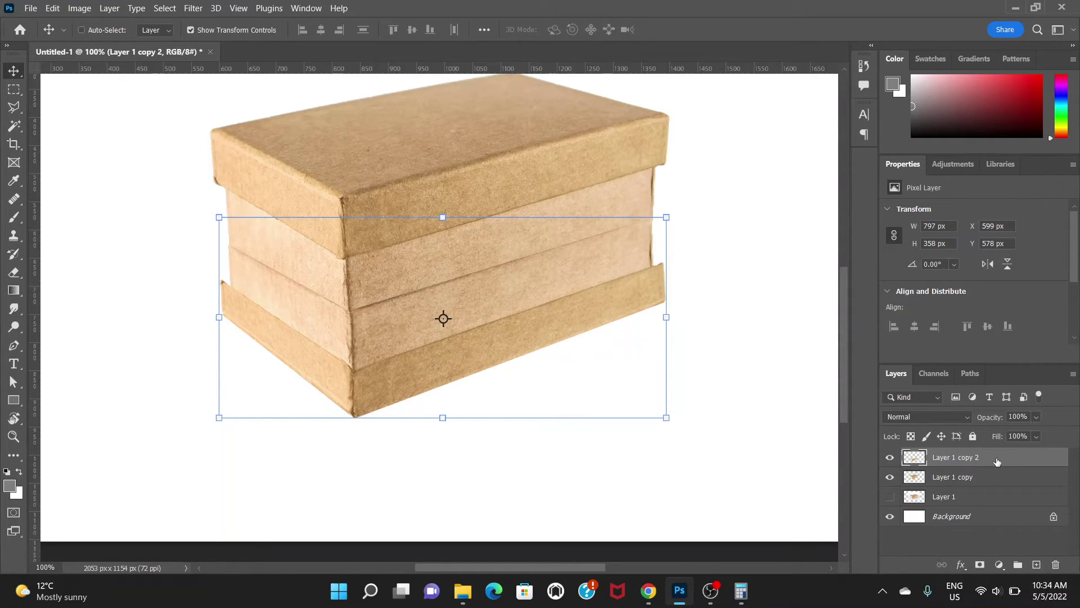
pyautogui.moveTo(997, 460); pyautogui.dragTo(999, 478)
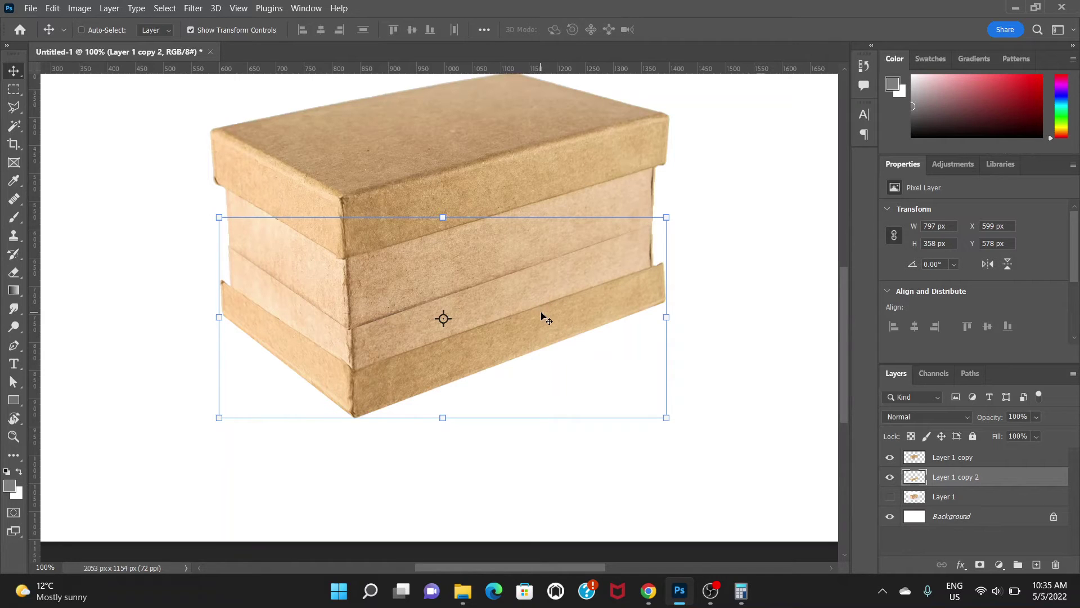
# - Move the reflection straight down to Y 611 px and distort it to about 115% height so its upper edges meet the original's lower edges
pyautogui.moveTo(545, 316); pyautogui.dragTo(477, 338)
pyautogui.click(53, 8)
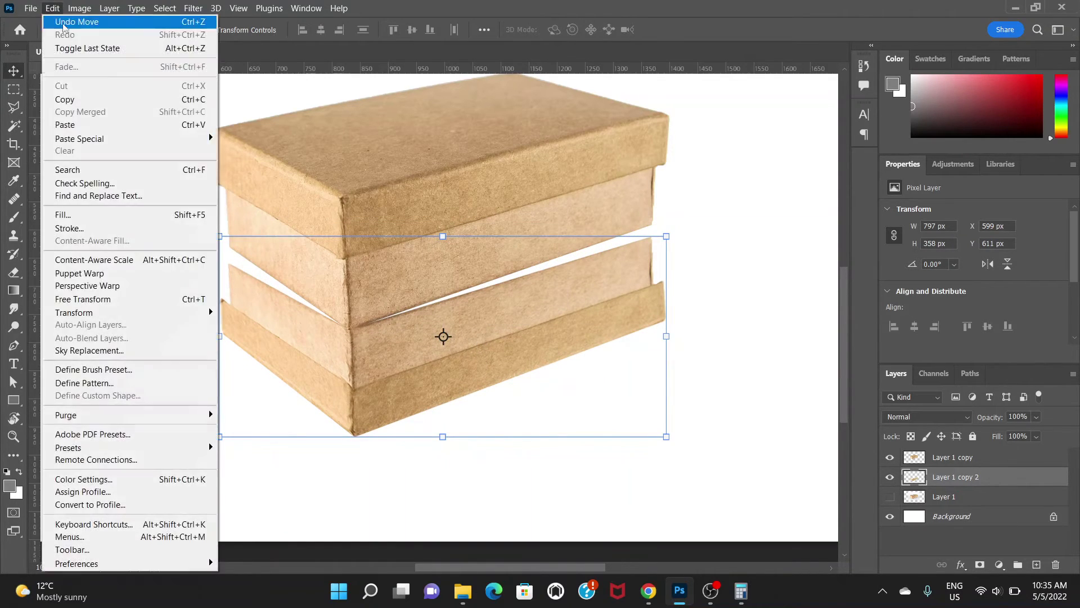
pyautogui.moveTo(205, 318)
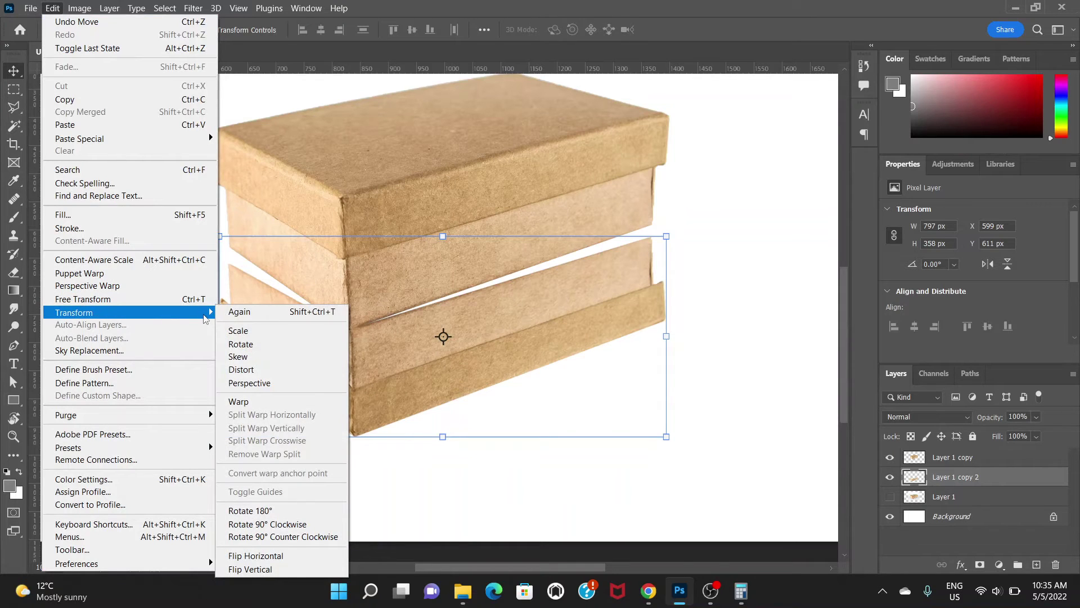
pyautogui.click(273, 367)
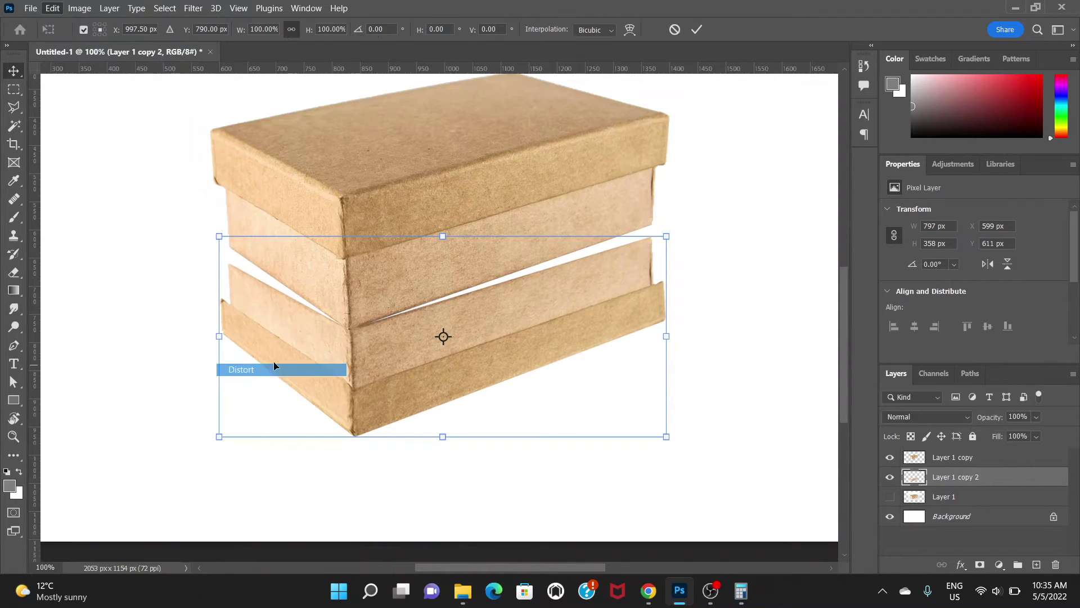
pyautogui.moveTo(217, 236); pyautogui.dragTo(219, 216)
pyautogui.moveTo(443, 437); pyautogui.dragTo(436, 445)
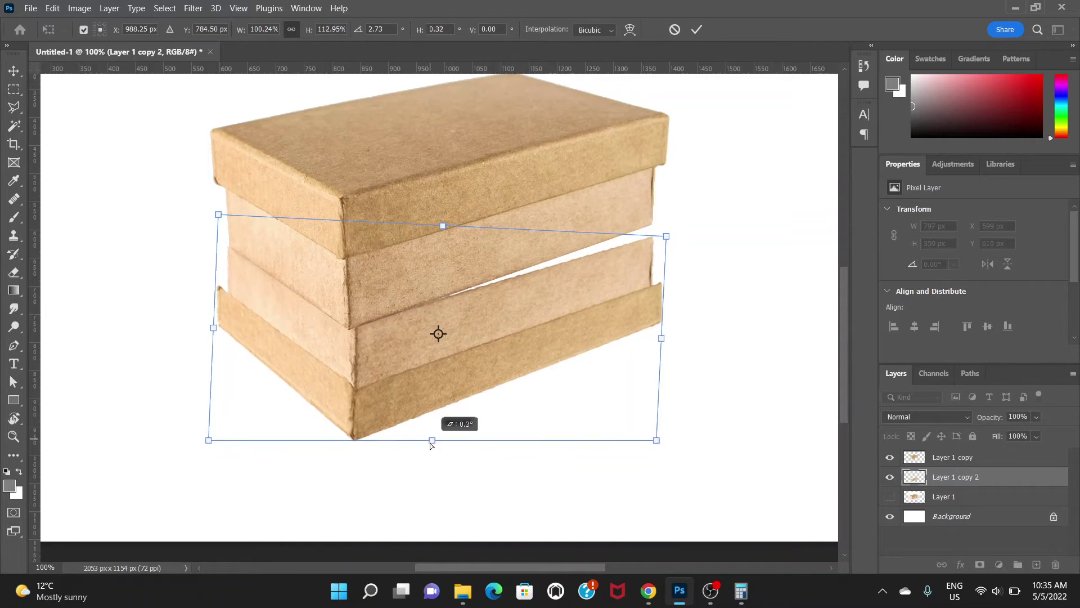
pyautogui.moveTo(443, 225); pyautogui.dragTo(443, 218)
pyautogui.moveTo(219, 207); pyautogui.dragTo(220, 213)
pyautogui.moveTo(666, 228); pyautogui.dragTo(665, 223)
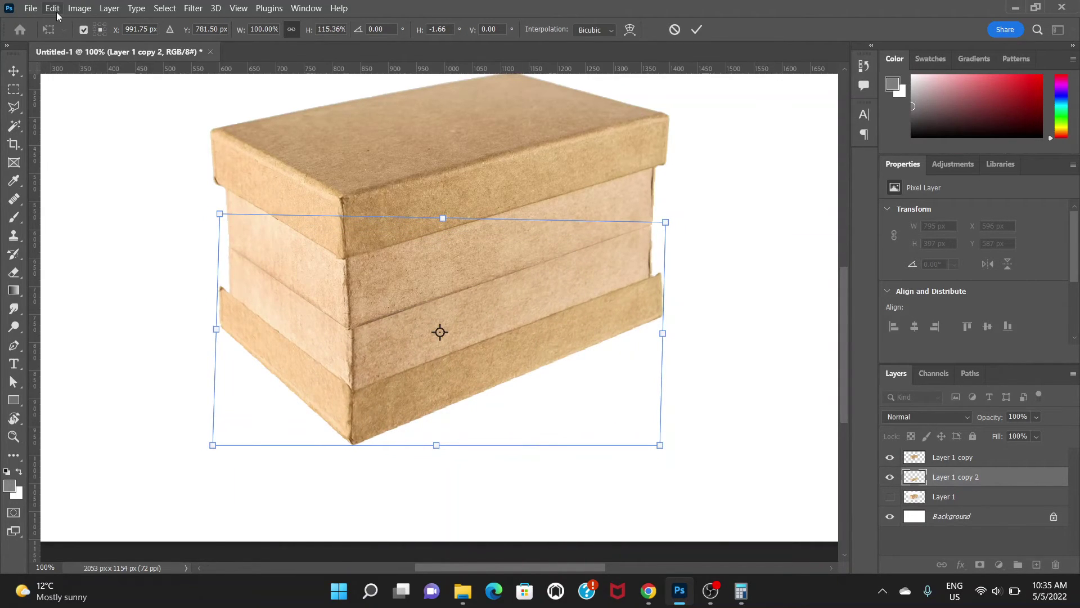
pyautogui.click(52, 8)
pyautogui.moveTo(140, 309)
pyautogui.click(264, 344)
pyautogui.moveTo(369, 375); pyautogui.dragTo(370, 381)
pyautogui.hotkey('ctrl', 'z')
pyautogui.hotkey('ctrl', 'z')
pyautogui.hotkey('ctrl', 'z')
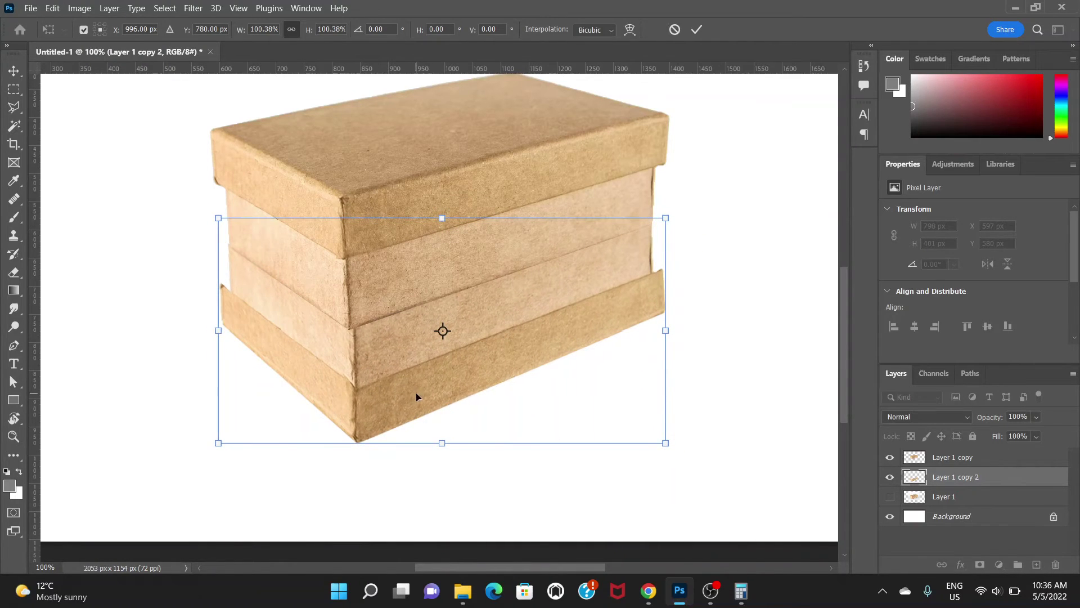
# - Skew and reposition the reflection to about 791 x 420 px at X 596, Y 583 so it meets the box's lower edges
pyautogui.moveTo(307, 366); pyautogui.dragTo(238, 322)
pyautogui.click(52, 7)
pyautogui.moveTo(140, 309)
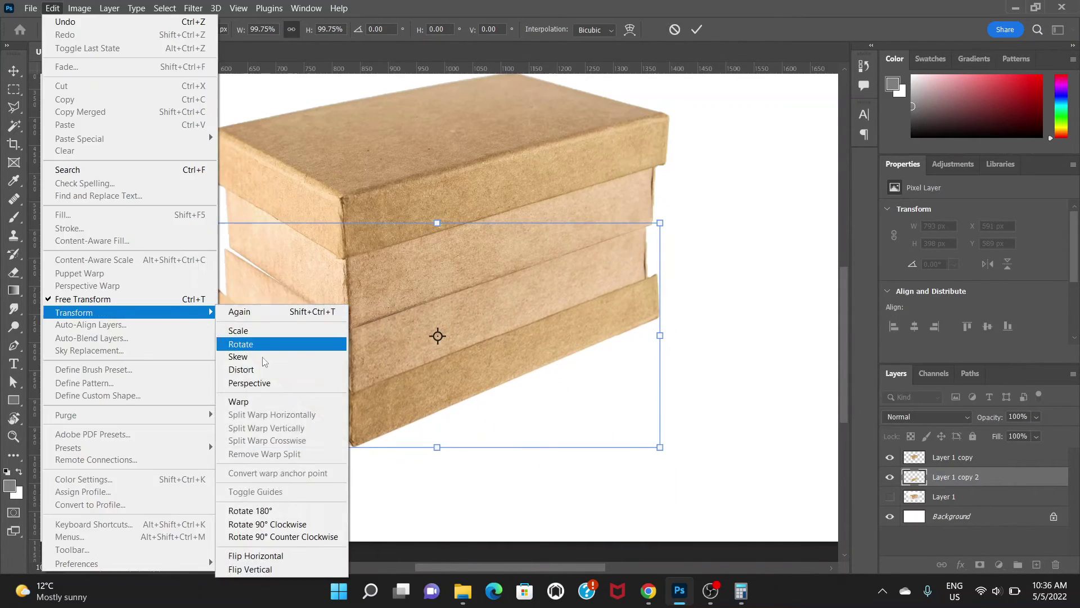
pyautogui.click(264, 343)
pyautogui.moveTo(660, 222); pyautogui.dragTo(666, 222)
pyautogui.moveTo(215, 336)
pyautogui.mouseDown()
pyautogui.moveTo(212, 326)
pyautogui.moveTo(213, 339)
pyautogui.mouseUp()
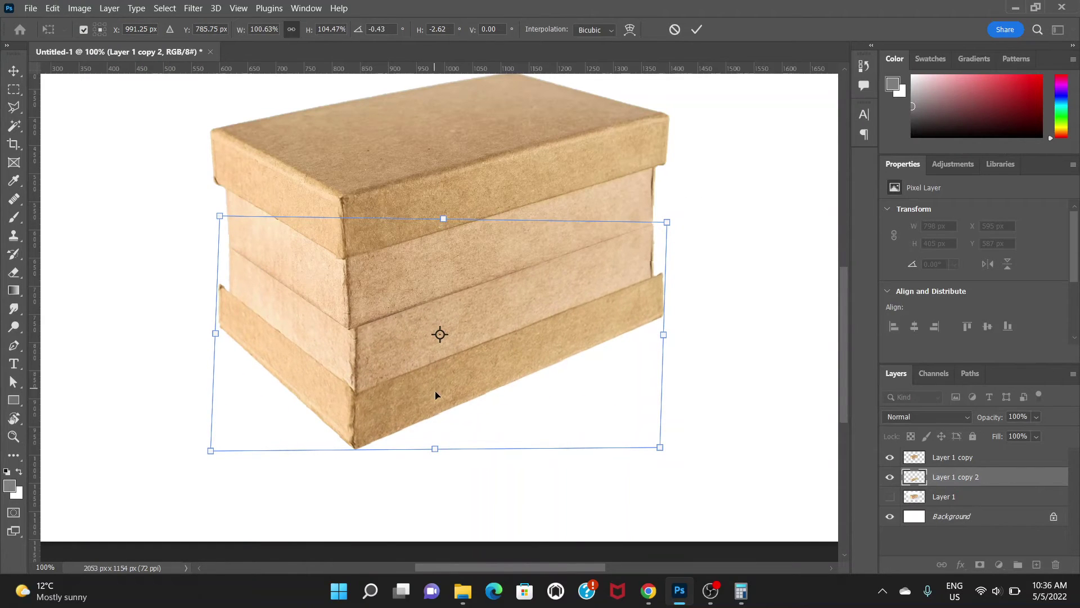
pyautogui.moveTo(664, 335); pyautogui.dragTo(657, 341)
pyautogui.moveTo(405, 361); pyautogui.dragTo(390, 396)
pyautogui.moveTo(661, 228); pyautogui.dragTo(665, 220)
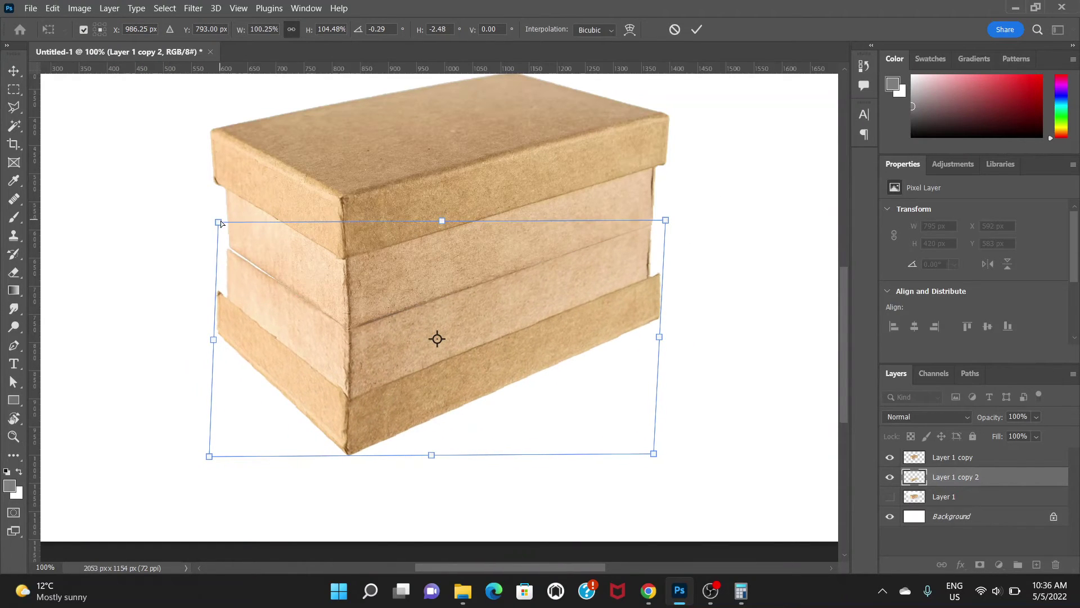
pyautogui.moveTo(218, 223); pyautogui.dragTo(223, 220)
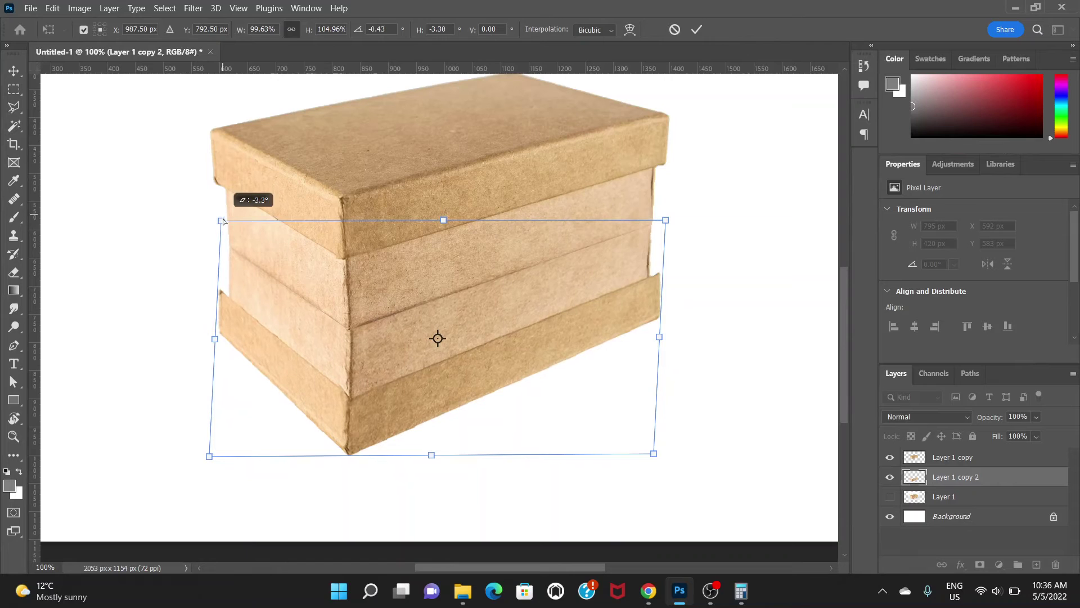
pyautogui.press('Return')
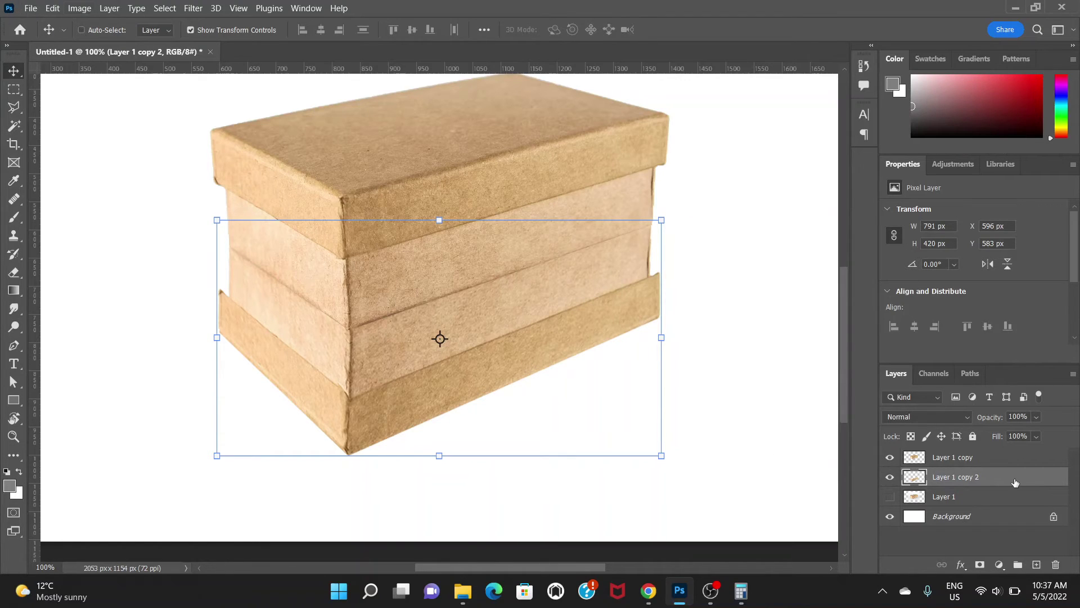
# - Reduce the opacity of the reflection layer, Layer 1 copy 2, to 55%
pyautogui.click(1036, 418)
pyautogui.moveTo(1050, 432); pyautogui.dragTo(1035, 434)
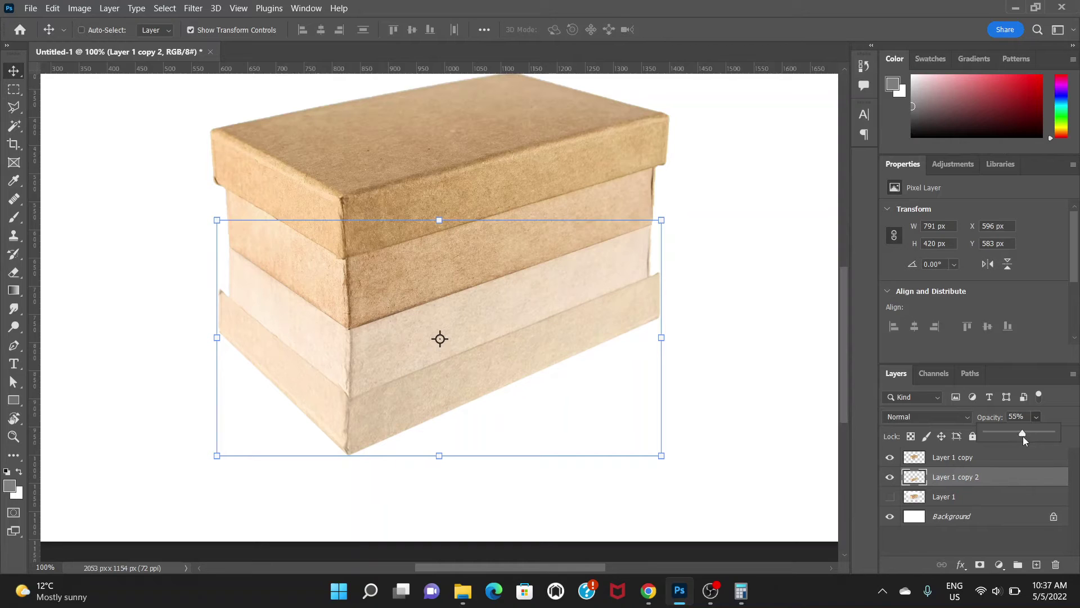
pyautogui.click(703, 328)
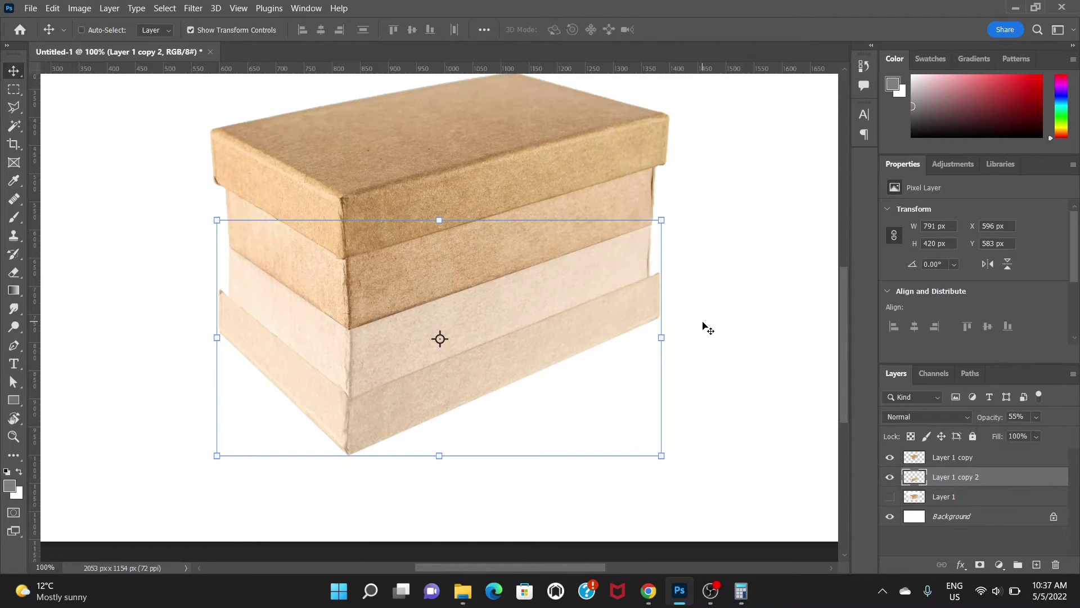
# - Add a new empty layer directly above Layer 1 copy 2
pyautogui.hotkey('ctrl', '-')
pyautogui.hotkey('ctrl', '-')
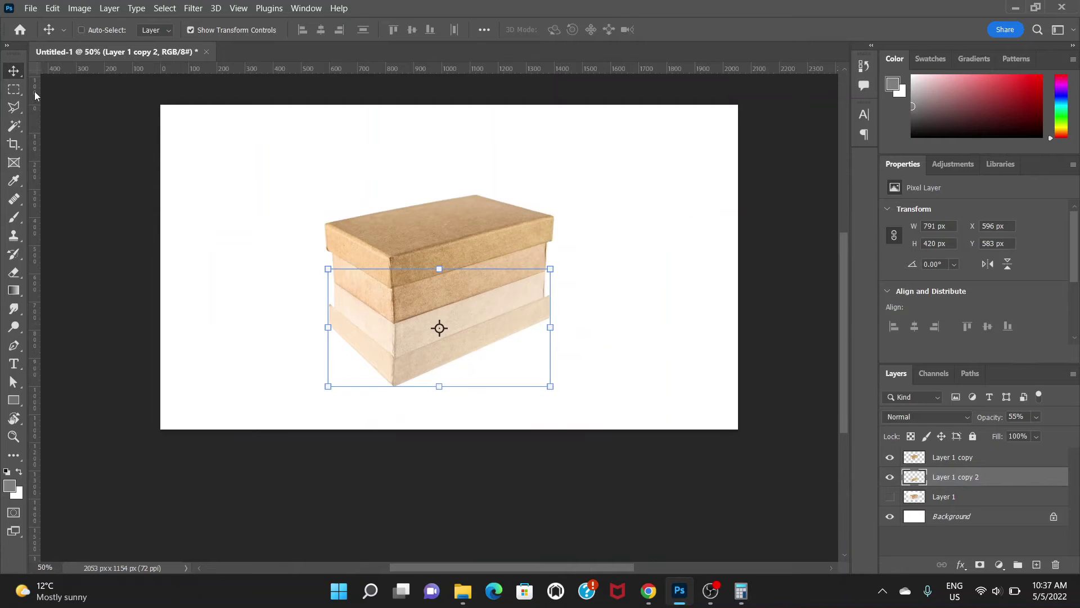
pyautogui.click(14, 89)
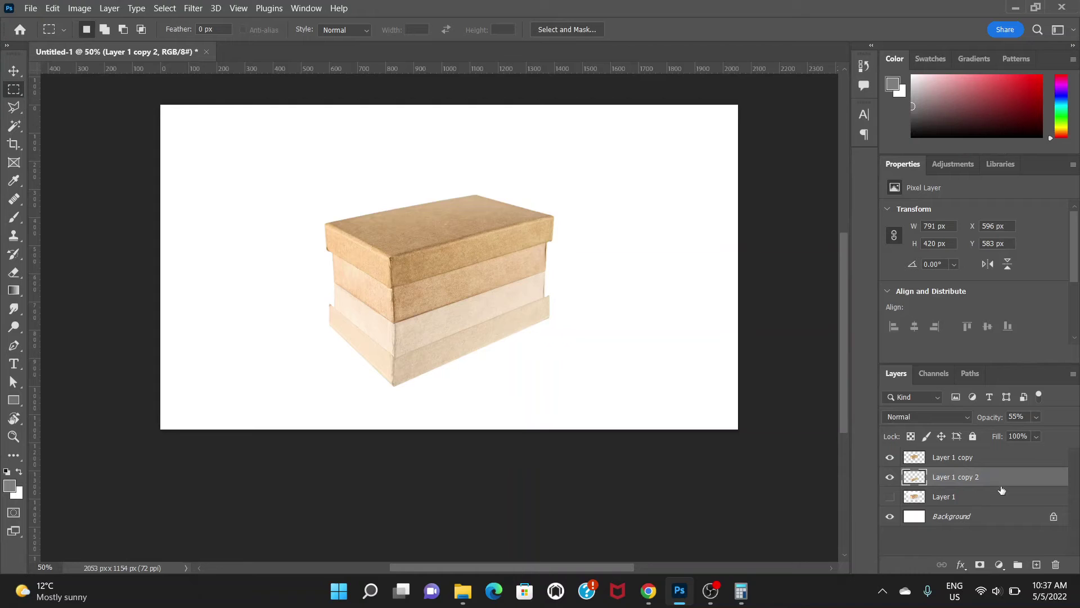
pyautogui.click(1035, 565)
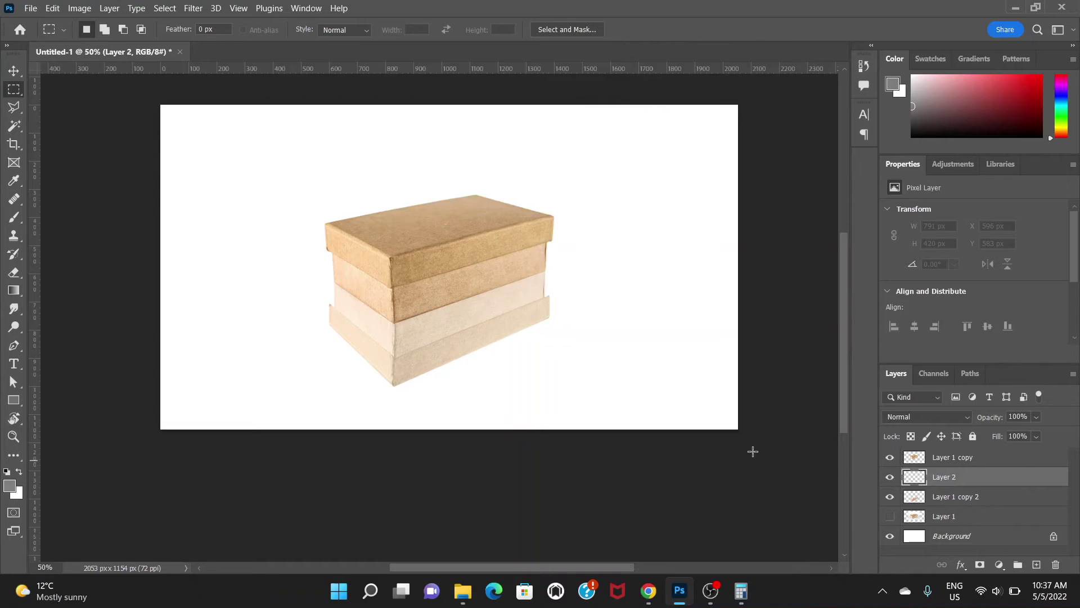
# - Outline a four-sided shadow area of about 1040 x 495 px with the Polygonal Lasso, starting along the long face's lower edge
pyautogui.rightClick(9, 110)
pyautogui.click(62, 122)
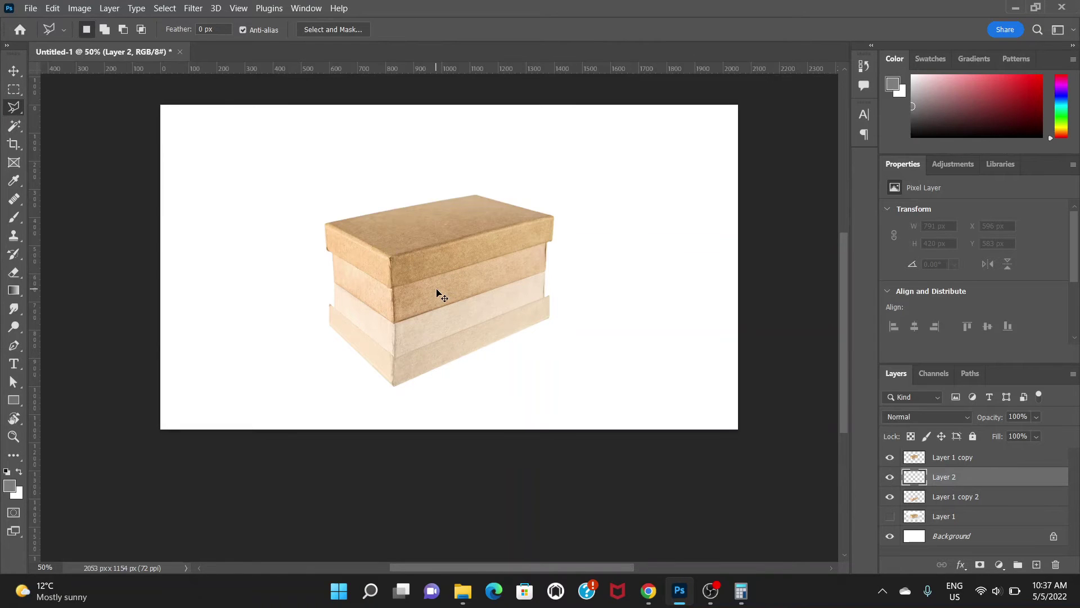
pyautogui.scroll(1, 436, 288)
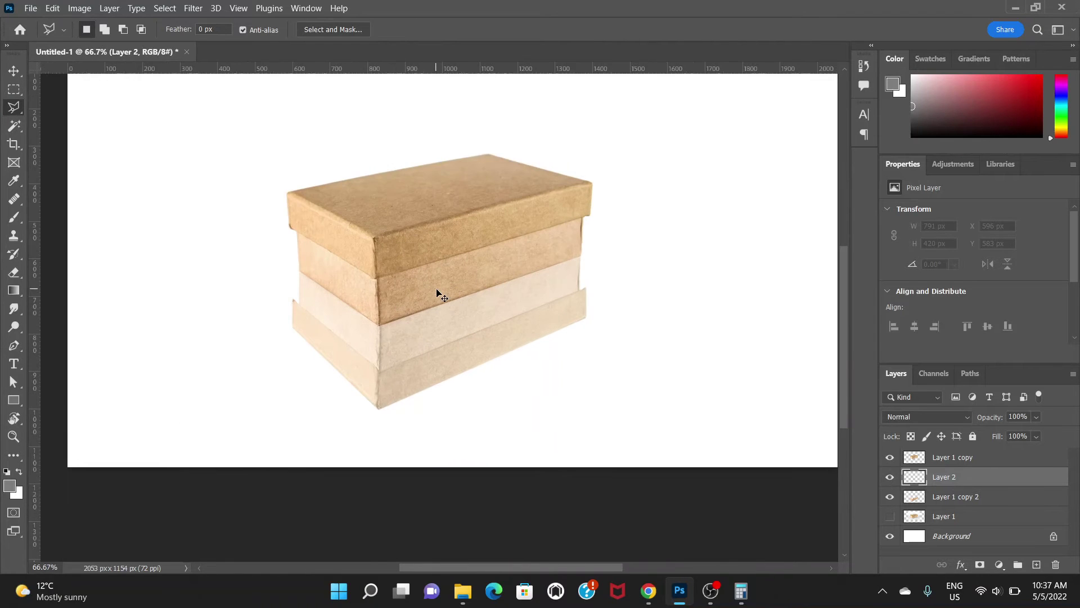
pyautogui.click(378, 325)
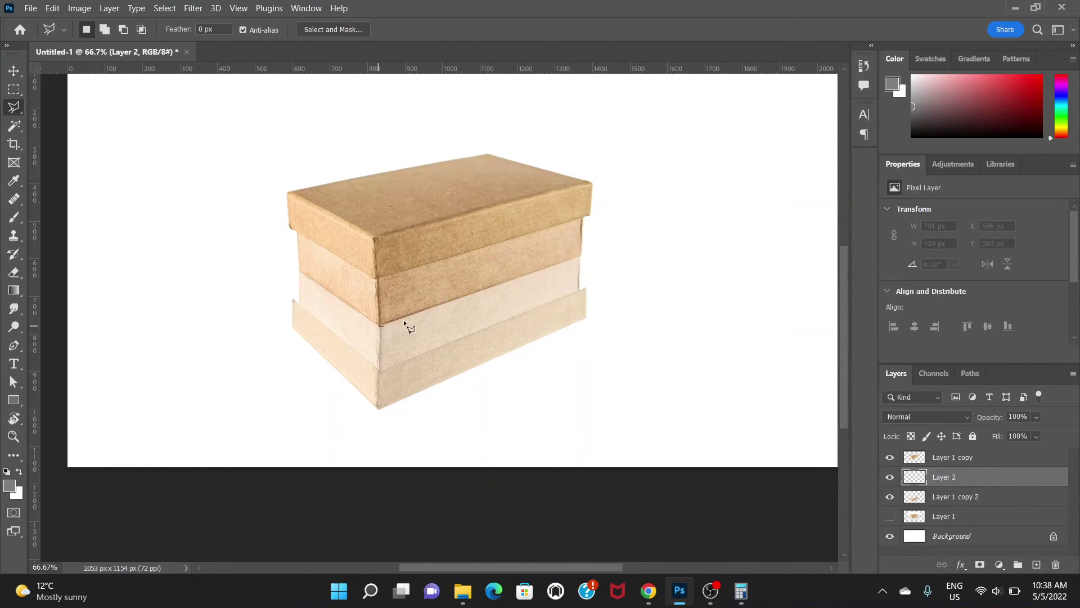
pyautogui.click(582, 257)
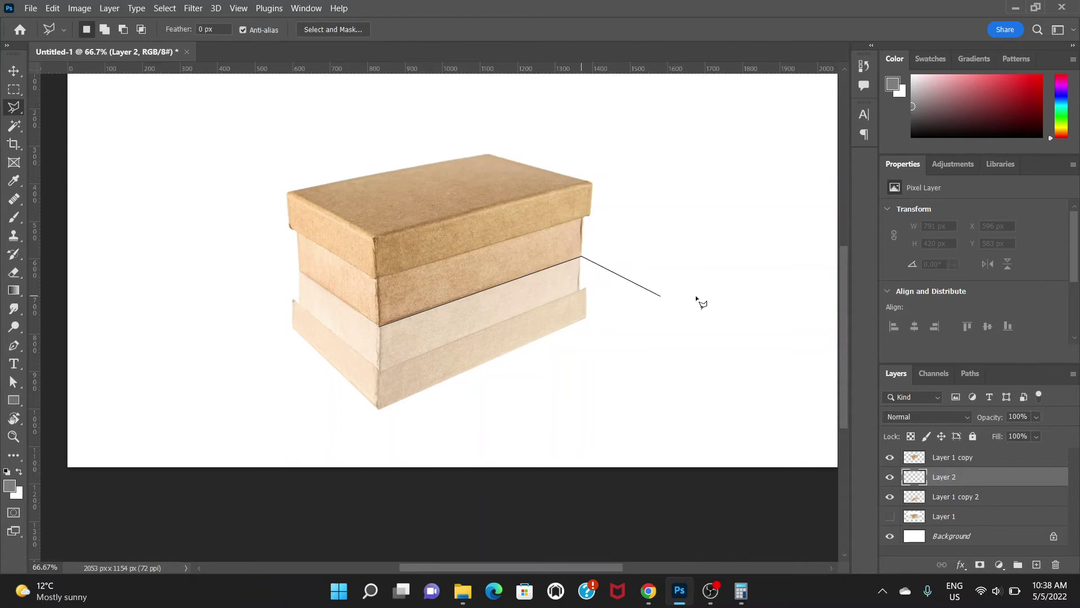
pyautogui.click(768, 307)
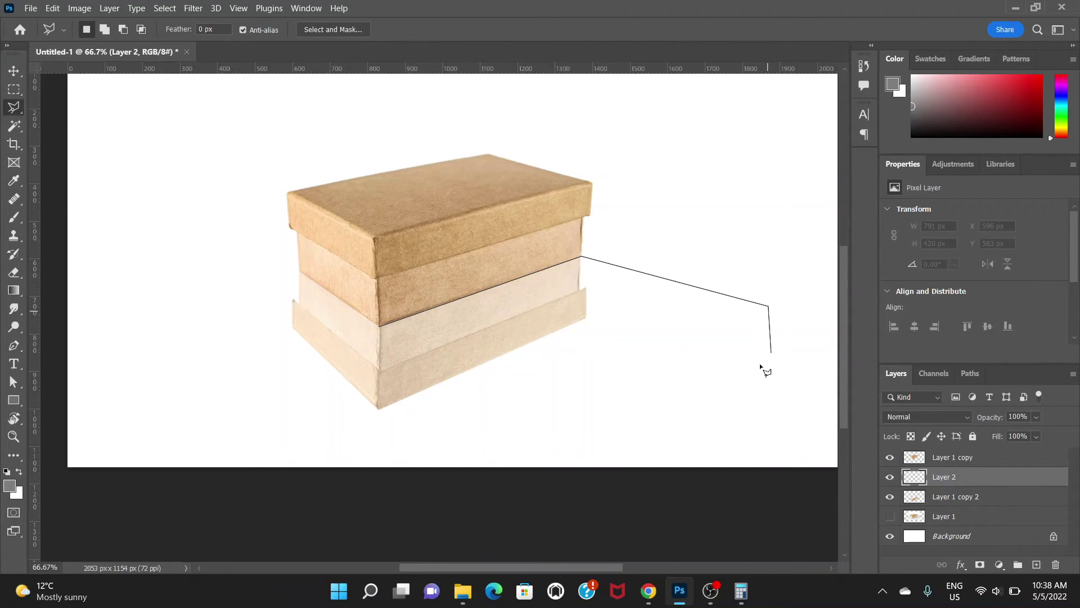
pyautogui.click(541, 441)
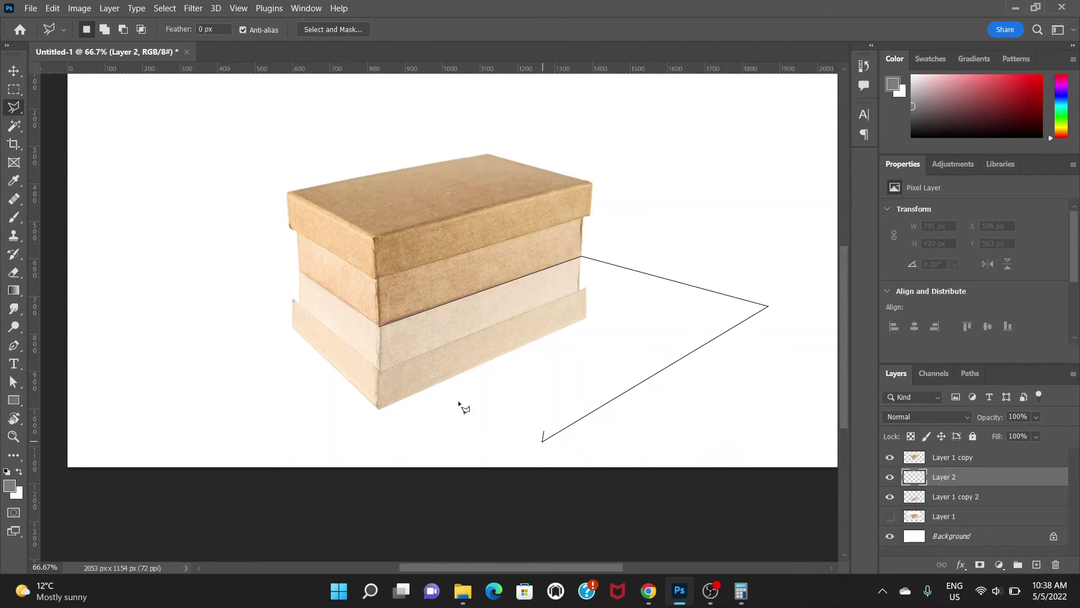
pyautogui.click(385, 334)
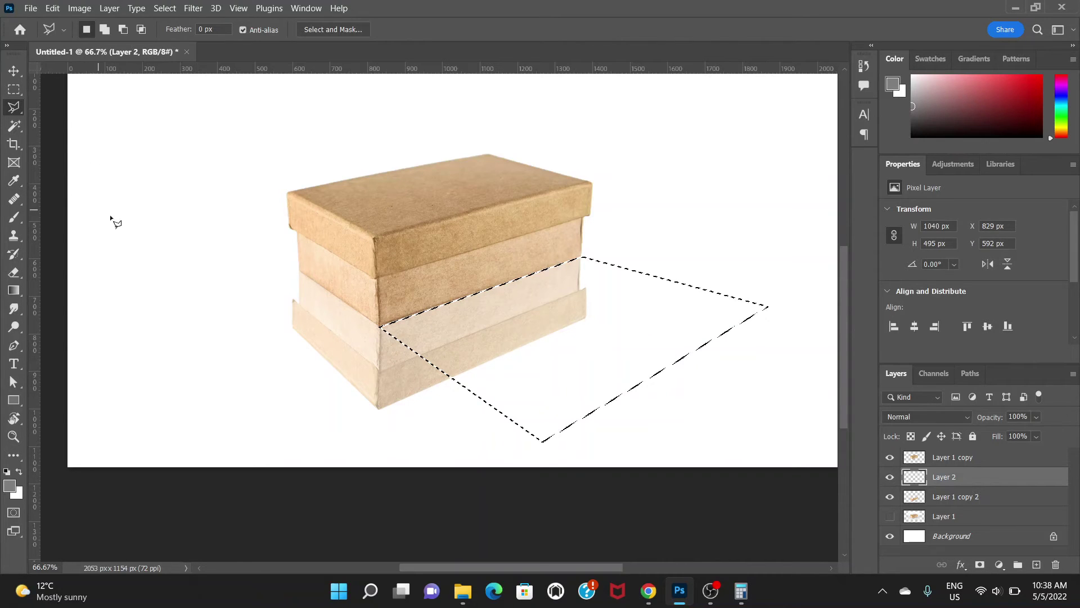
# - Open the Gradient tool's gradient for editing and set its starting color stop to black (000000)
pyautogui.moveTo(15, 298); pyautogui.dragTo(51, 291)
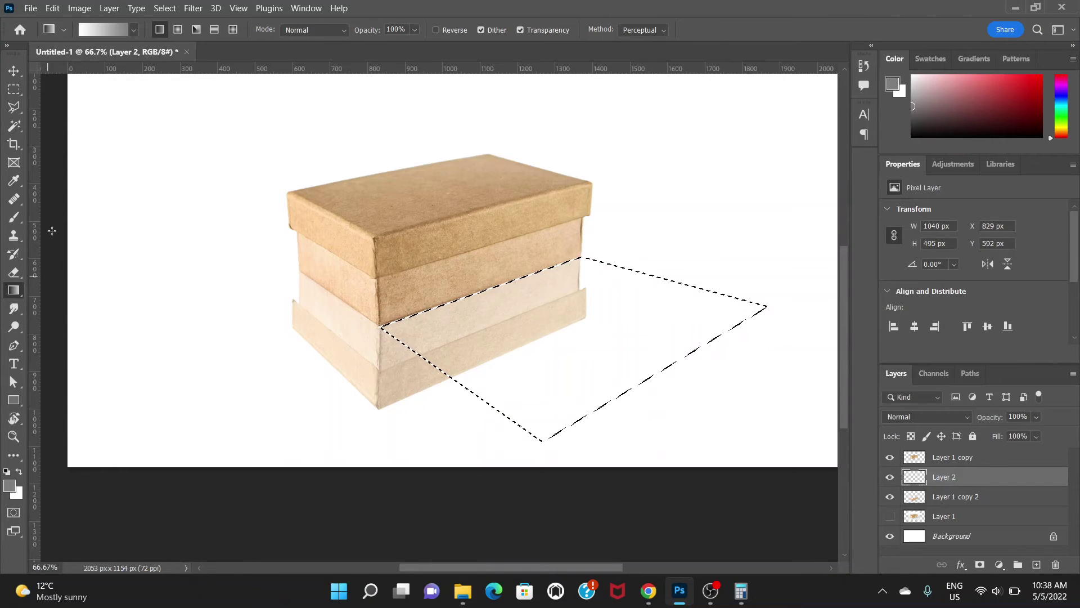
pyautogui.click(106, 30)
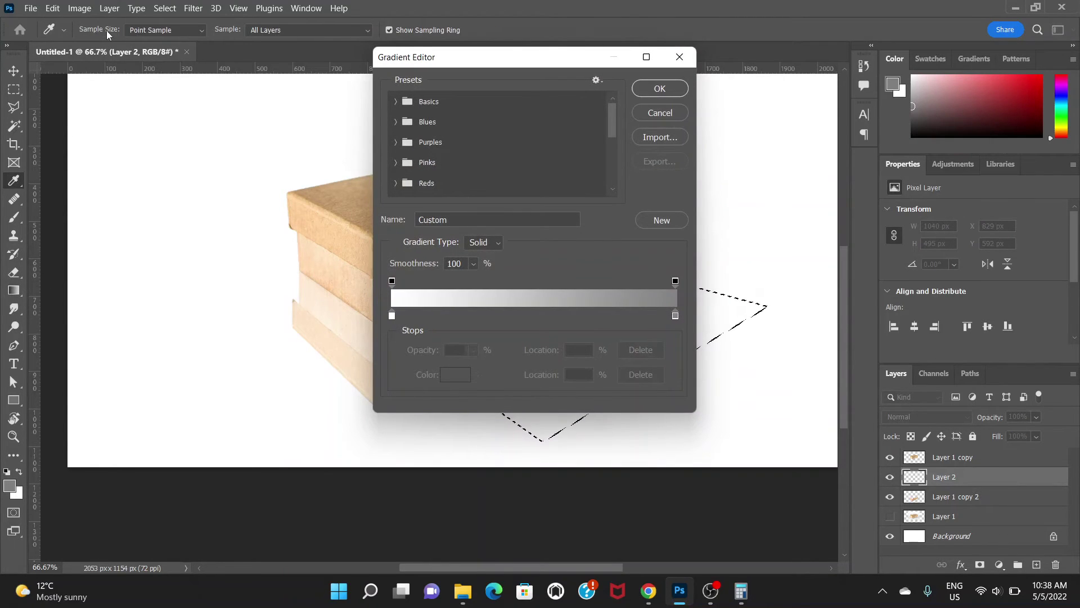
pyautogui.moveTo(445, 57); pyautogui.dragTo(344, 59)
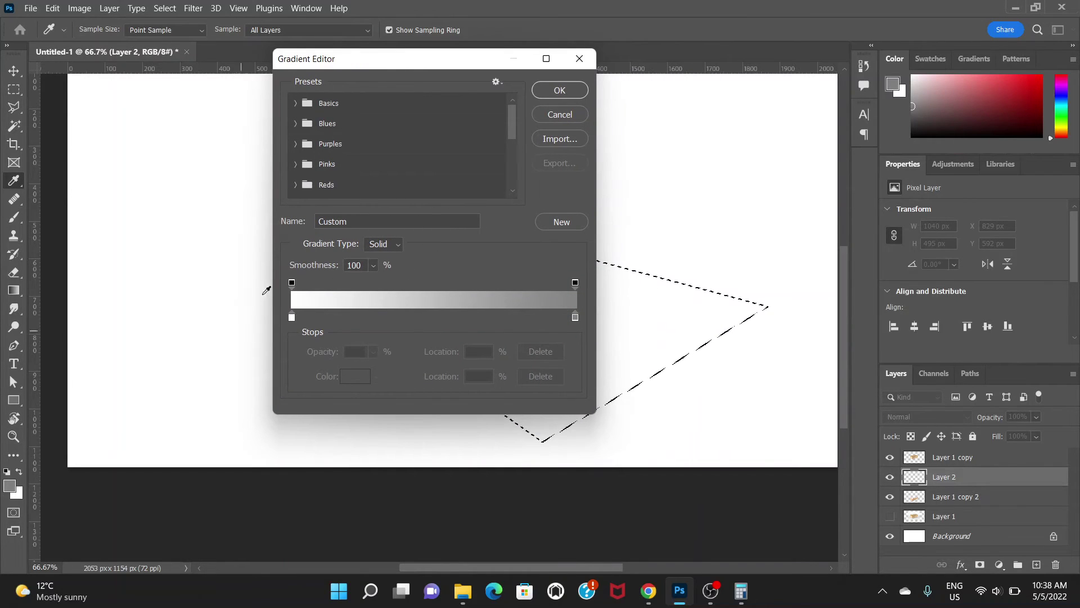
pyautogui.click(292, 318)
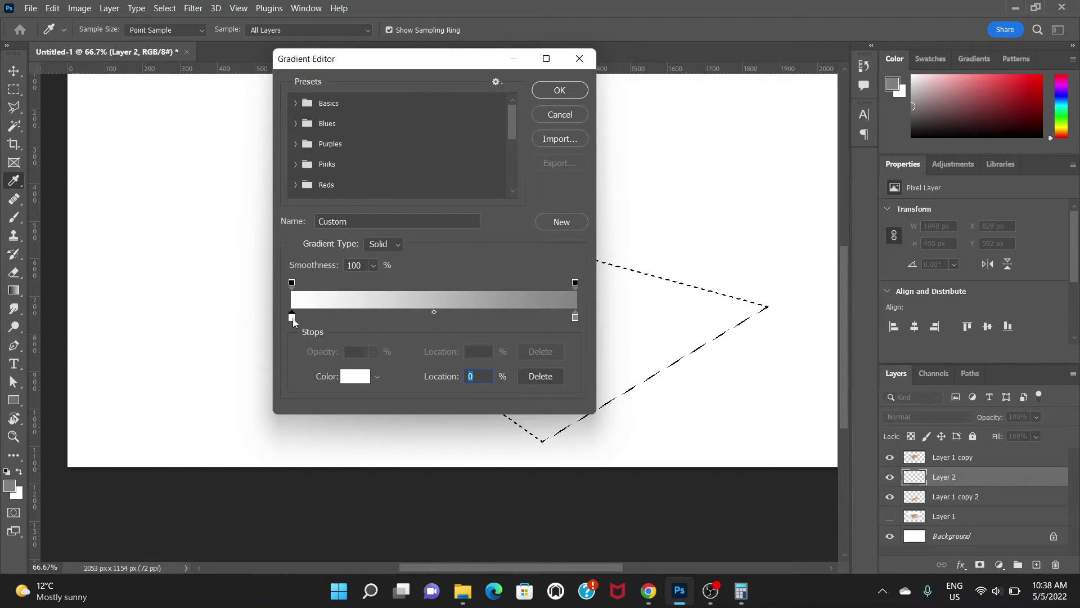
pyautogui.click(357, 378)
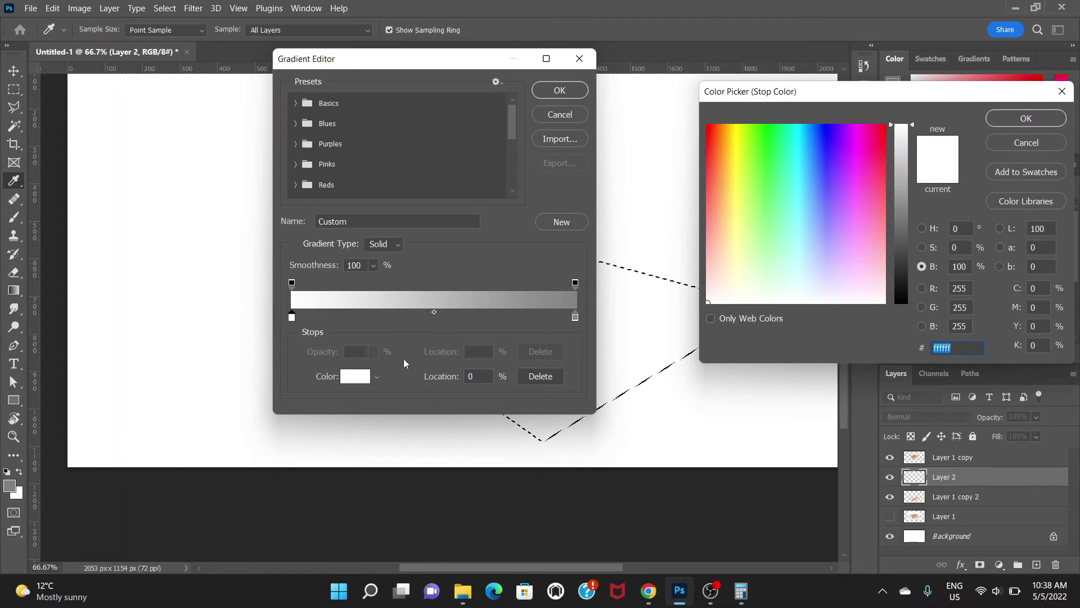
pyautogui.click(1001, 117)
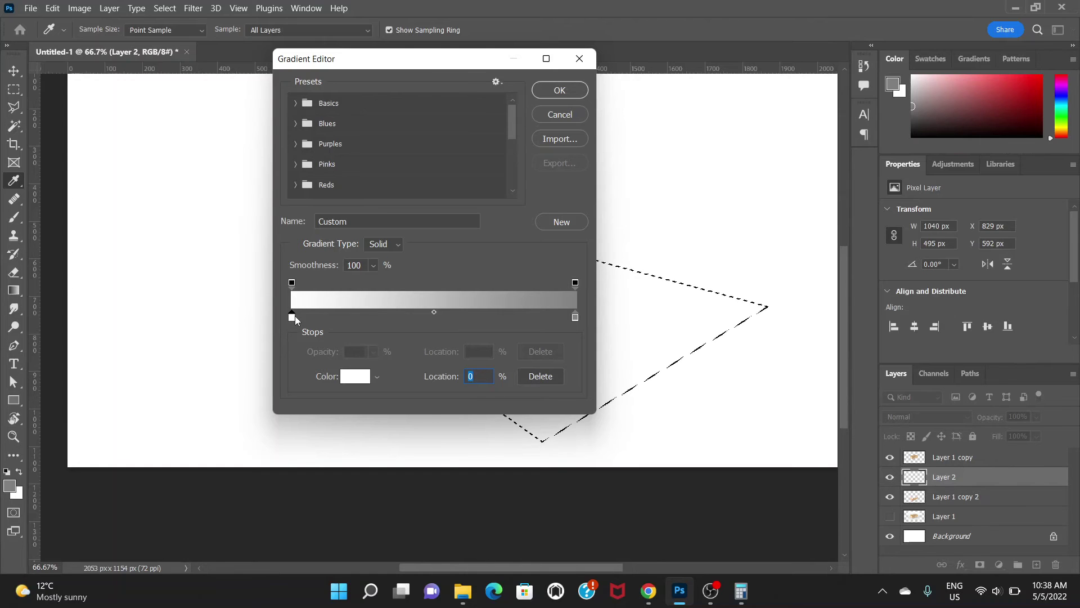
pyautogui.click(355, 377)
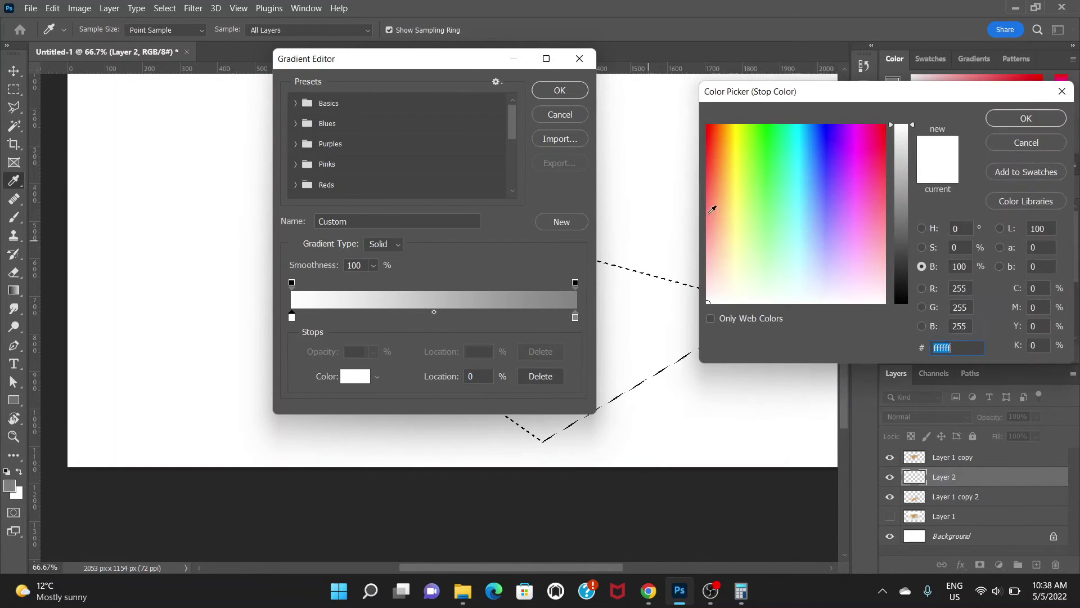
pyautogui.moveTo(901, 267); pyautogui.dragTo(901, 305)
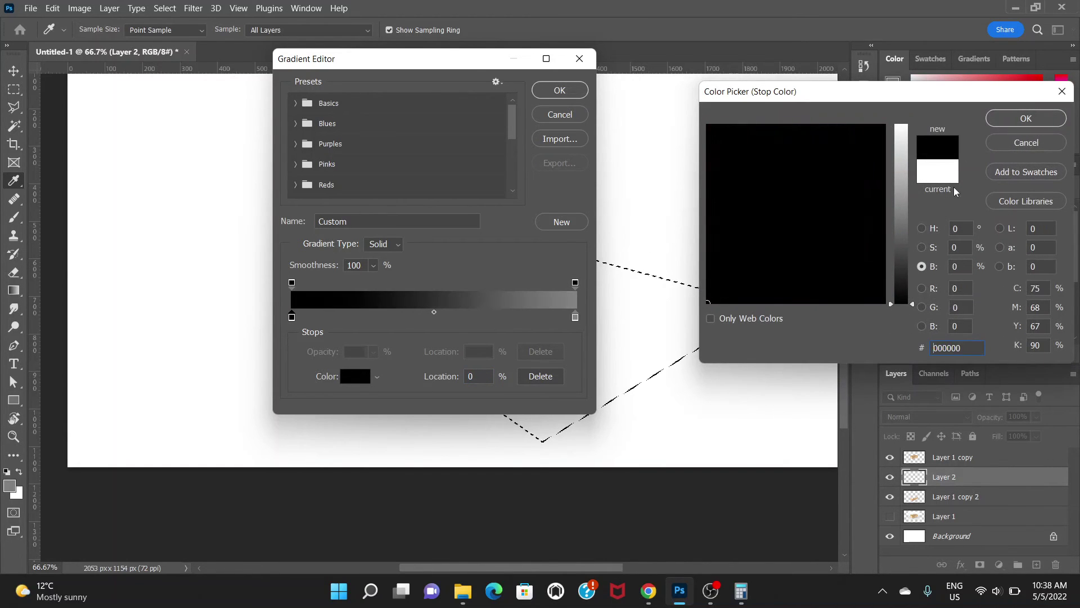
pyautogui.click(1012, 119)
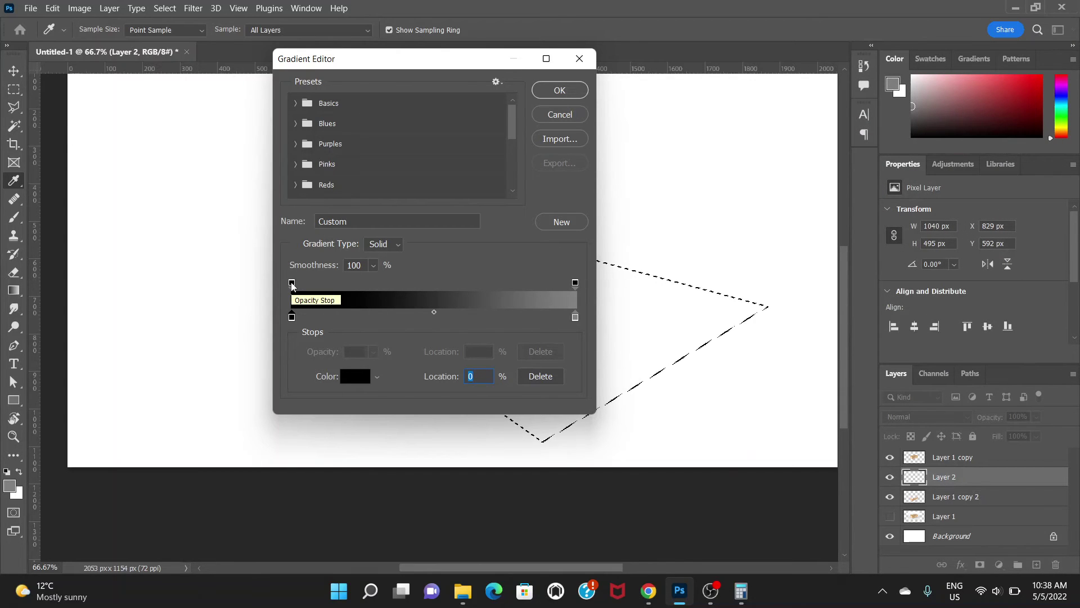
# - Set the gradient's starting opacity stop to 20%
pyautogui.click(292, 284)
pyautogui.moveTo(371, 353); pyautogui.dragTo(333, 370)
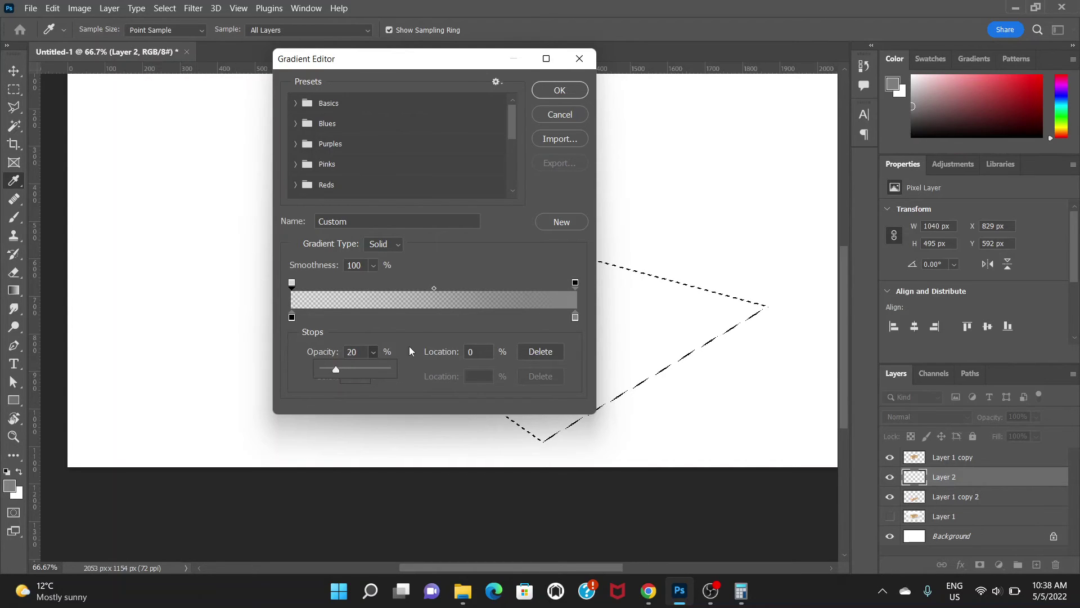
pyautogui.click(406, 329)
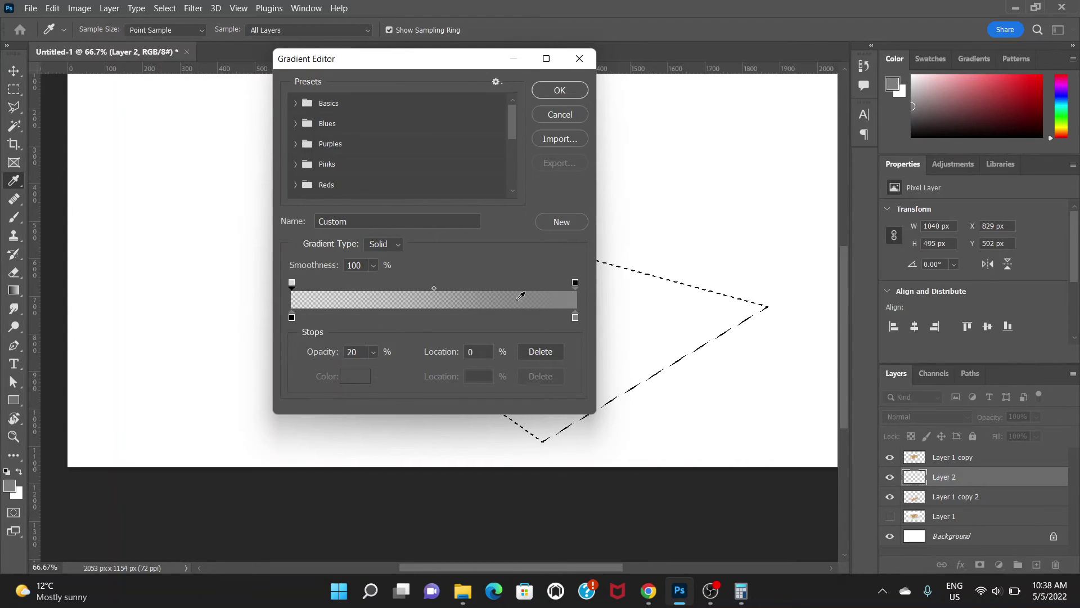
# - Change the gradient's end color stop at location 100% to black
pyautogui.click(575, 318)
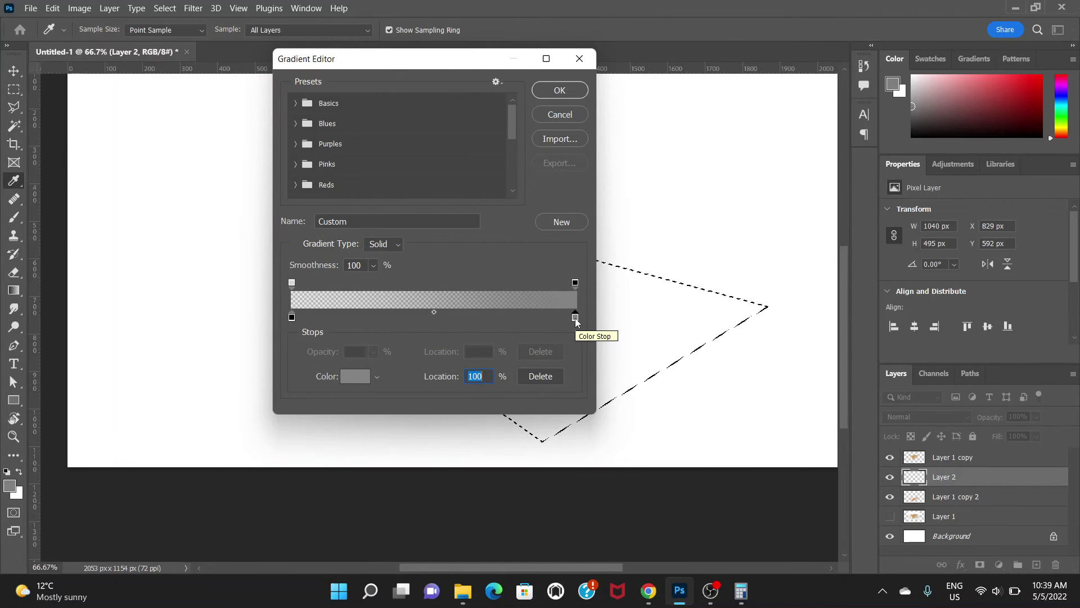
pyautogui.click(355, 376)
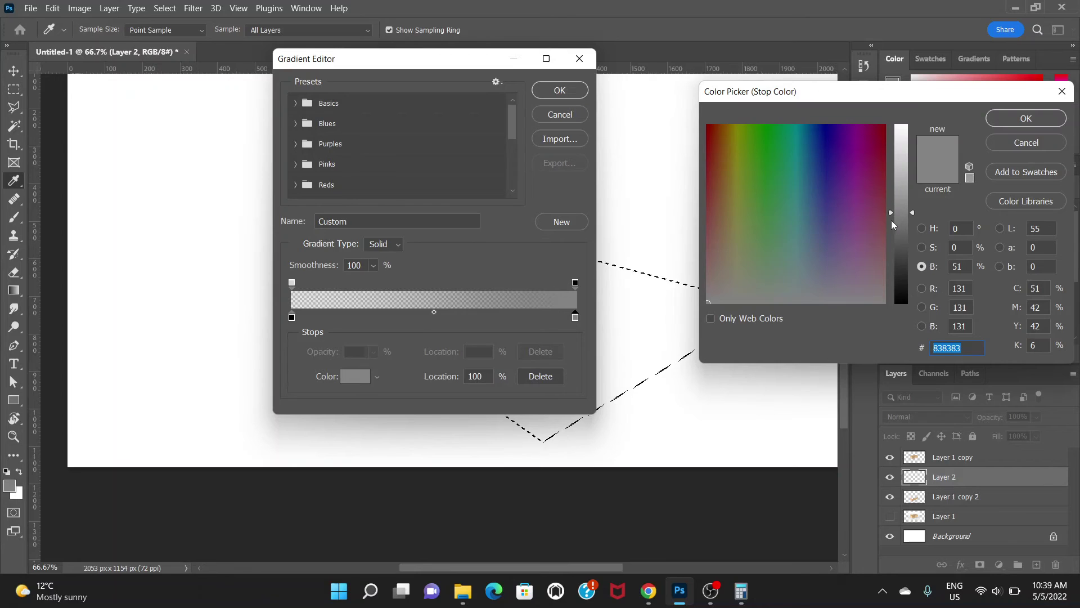
pyautogui.moveTo(892, 225); pyautogui.dragTo(898, 306)
pyautogui.click(1028, 119)
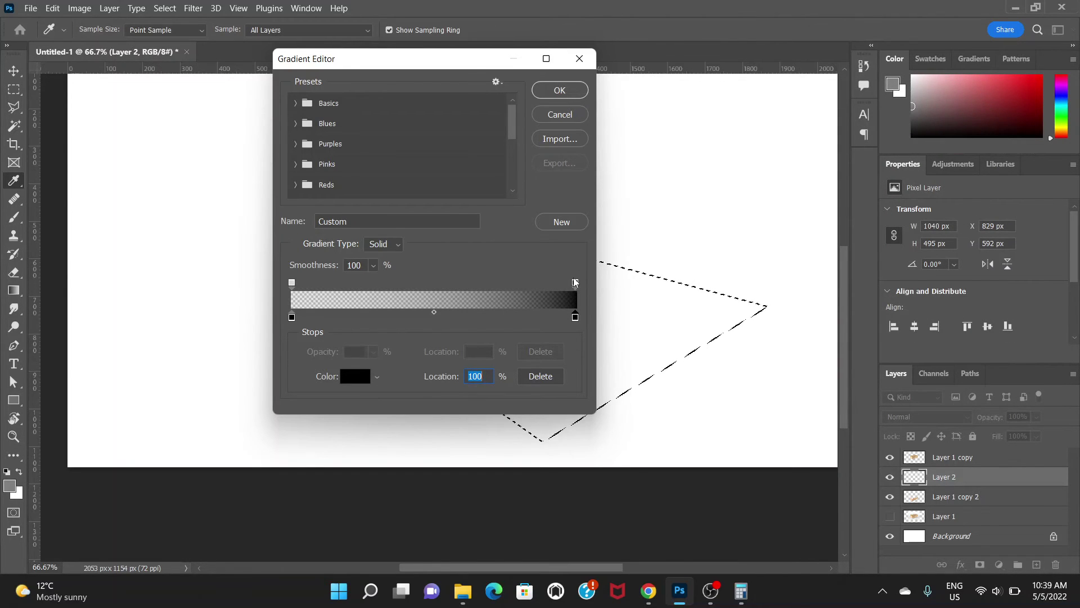
# - Set the gradient's end opacity stop to 0% and fill the selection with the linear gradient, running diagonally from the box's long face outward
pyautogui.click(575, 283)
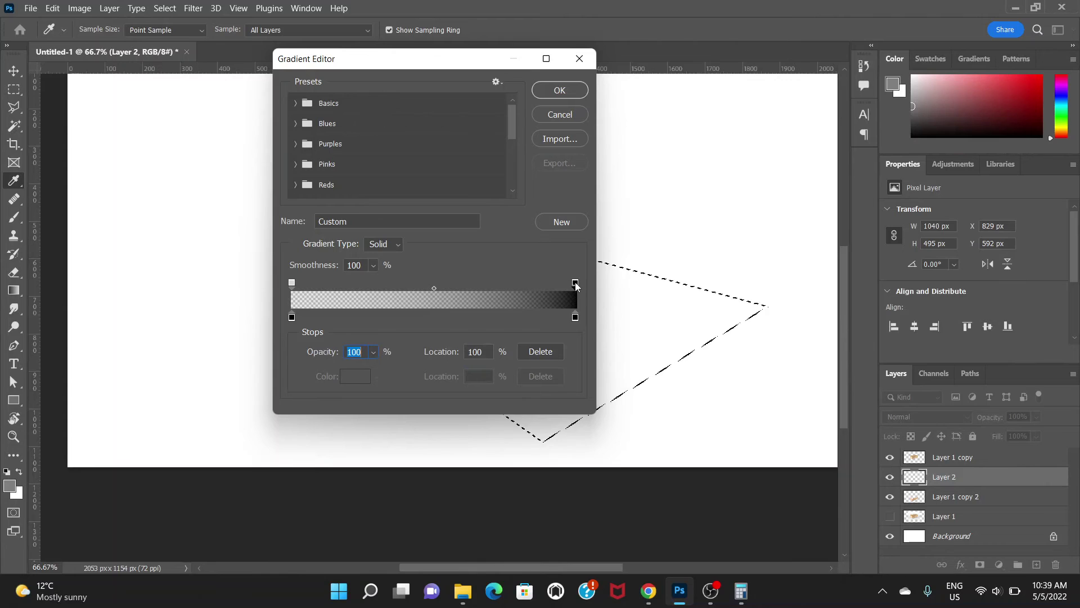
pyautogui.click(374, 352)
pyautogui.moveTo(387, 370); pyautogui.dragTo(299, 370)
pyautogui.click(490, 323)
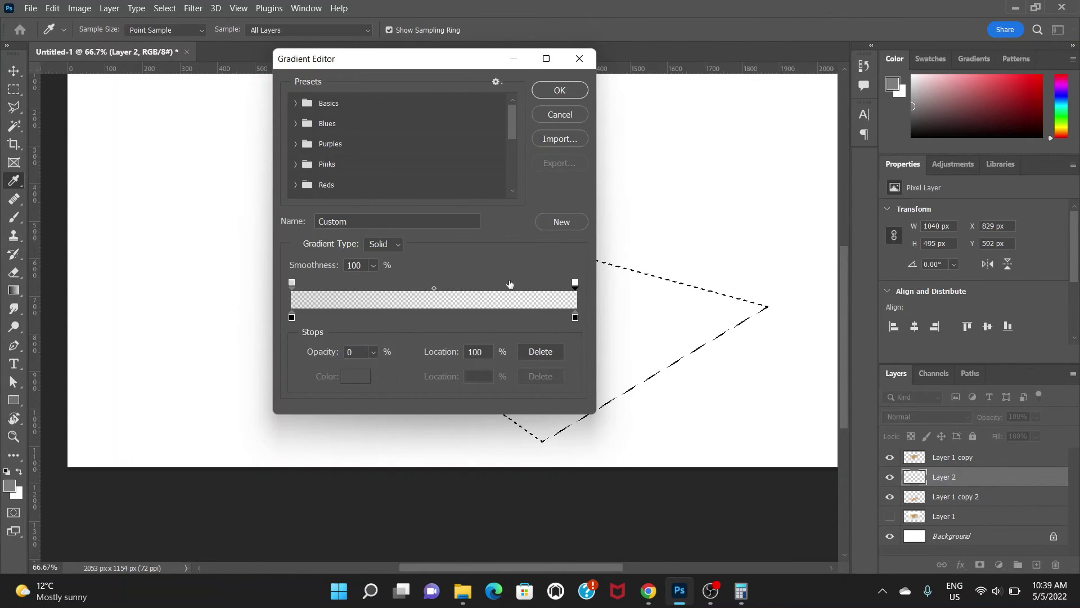
pyautogui.click(559, 91)
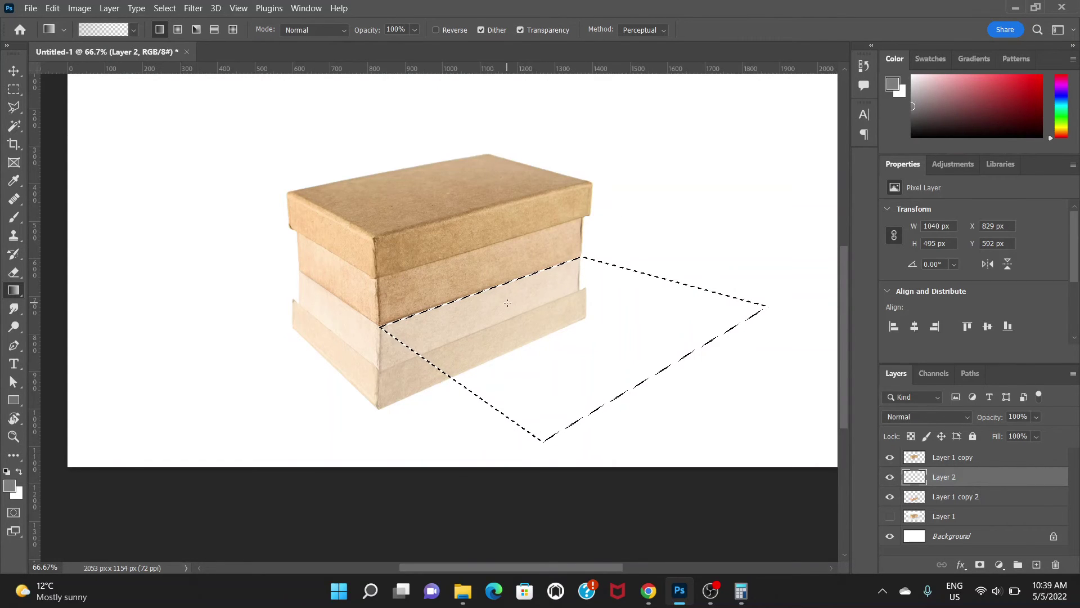
pyautogui.moveTo(507, 303); pyautogui.dragTo(748, 408)
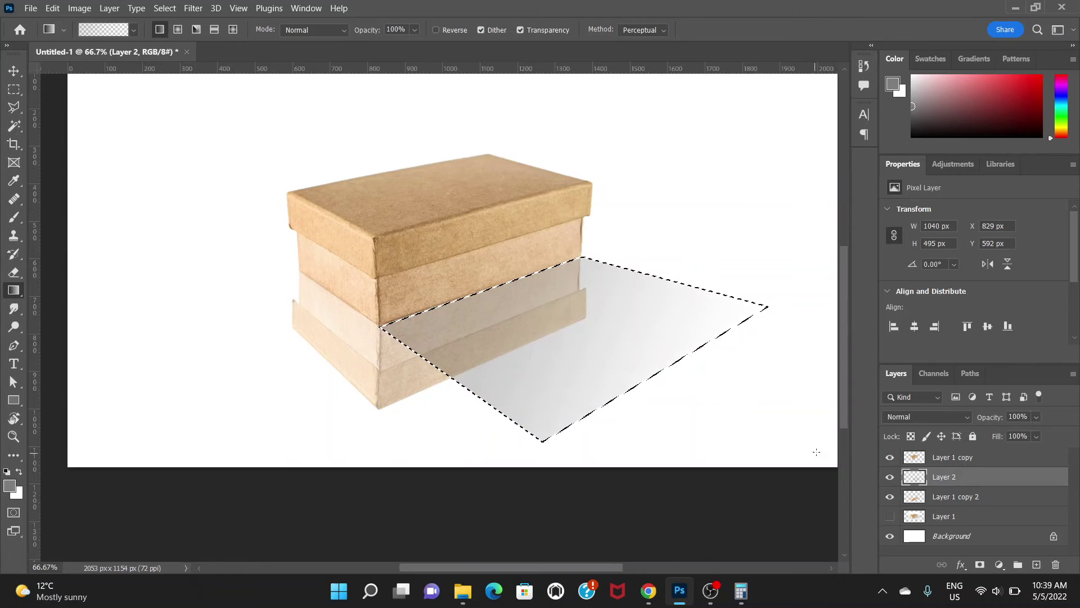
# - Undo the gradient fill, try other gradient directions in the selection beside the box's long face, and clear the selected area
pyautogui.hotkey('ctrl', 'z')
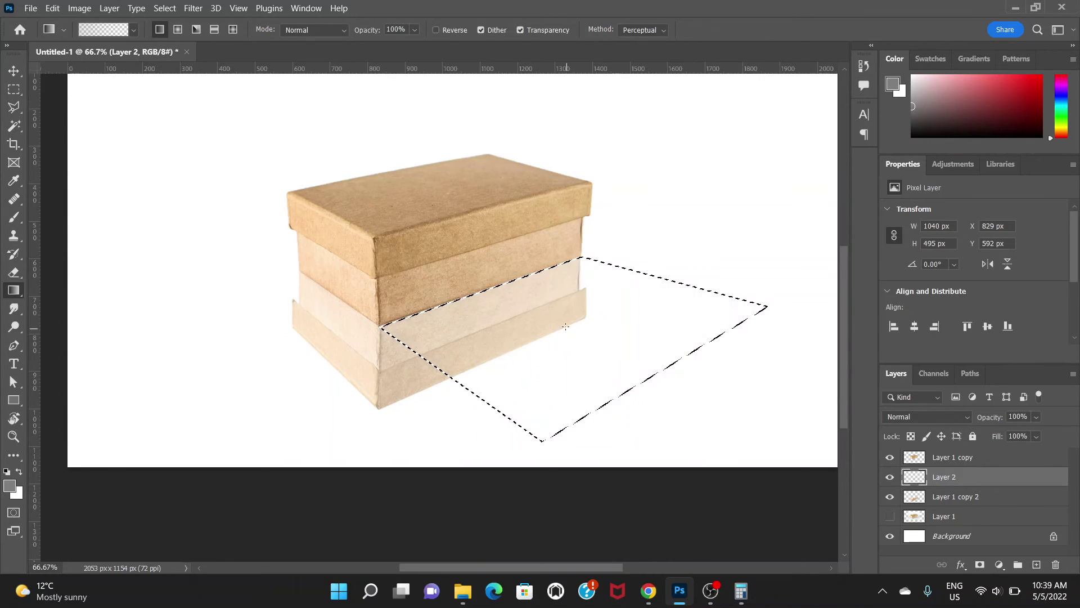
pyautogui.moveTo(550, 299); pyautogui.dragTo(647, 377)
pyautogui.hotkey('ctrl', 'z')
pyautogui.moveTo(550, 294); pyautogui.dragTo(619, 441)
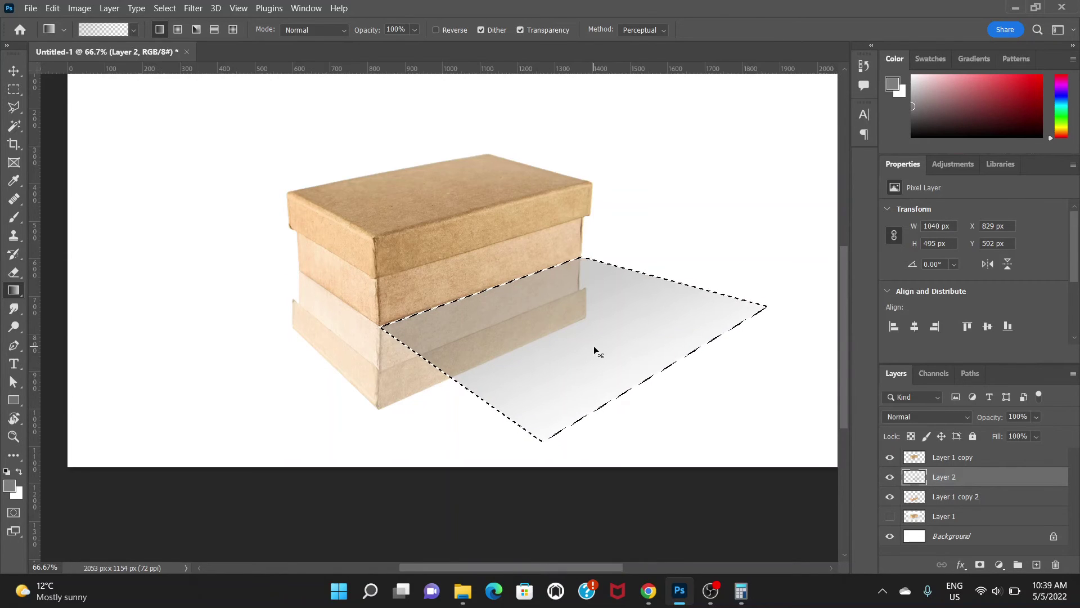
pyautogui.hotkey('ctrl', 'd')
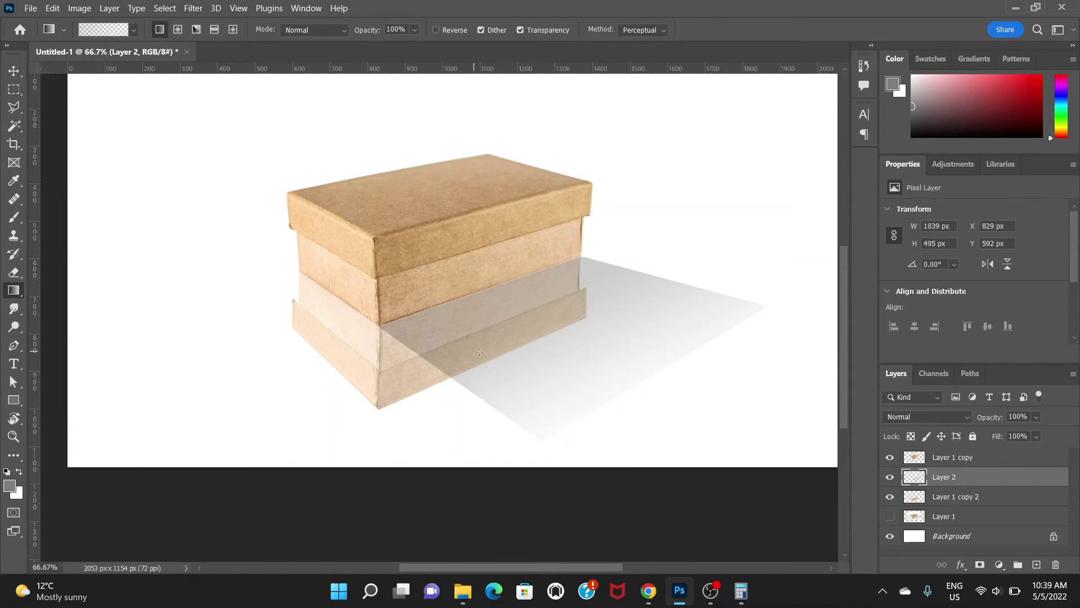
pyautogui.hotkey('ctrl', 'shift', 'd')
pyautogui.press('Delete')
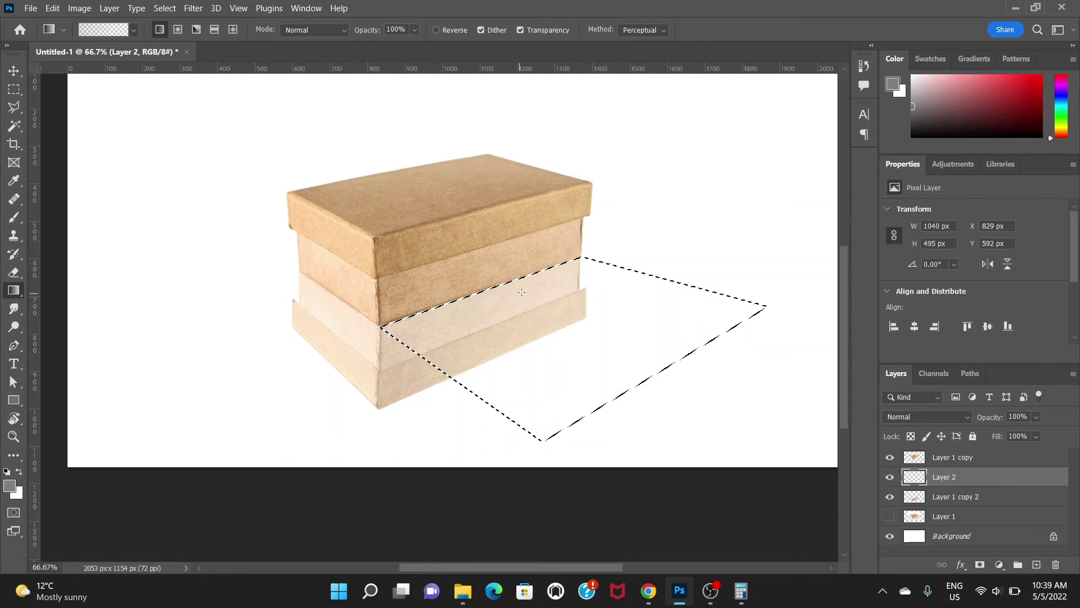
# - Try several shorter gradients at different angles outward from the box's long face, undoing each one before the next
pyautogui.moveTo(522, 292); pyautogui.dragTo(634, 372)
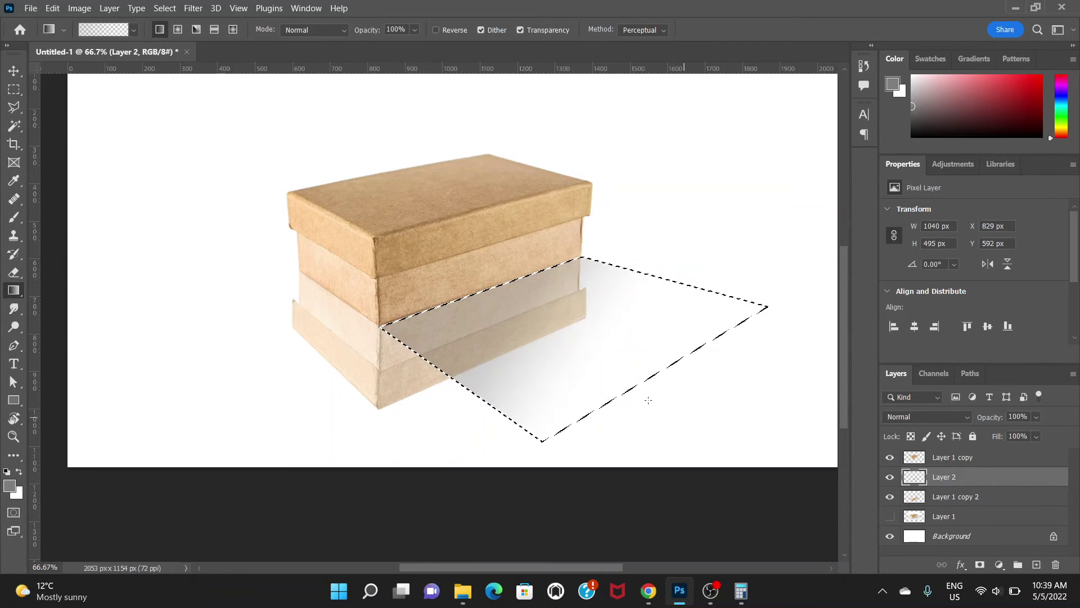
pyautogui.hotkey('ctrl', 'z')
pyautogui.moveTo(549, 290); pyautogui.dragTo(548, 365)
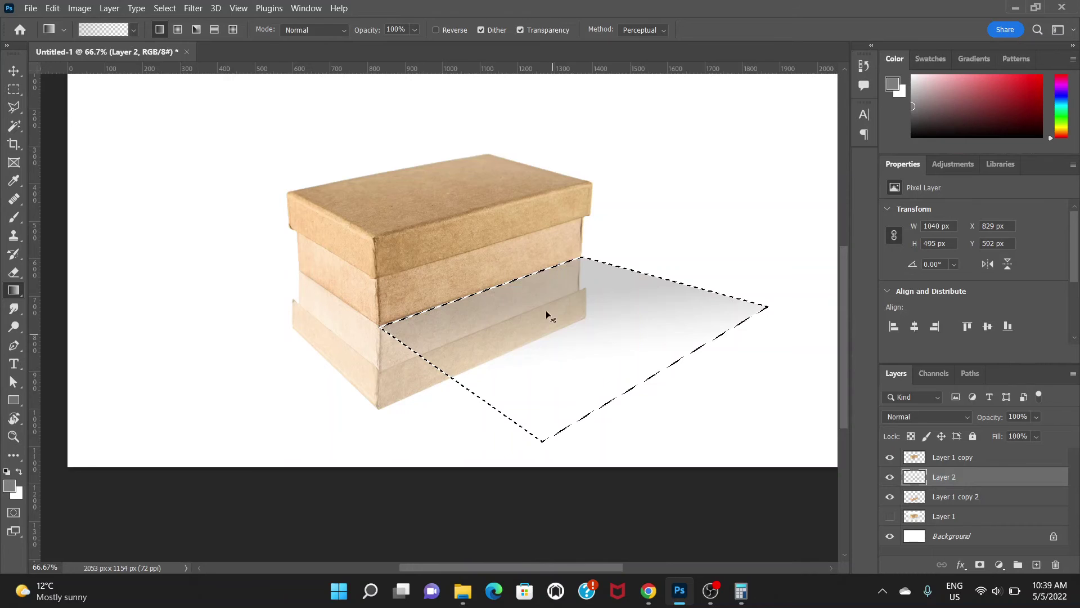
pyautogui.hotkey('ctrl', 'z')
pyautogui.moveTo(544, 286); pyautogui.dragTo(592, 365)
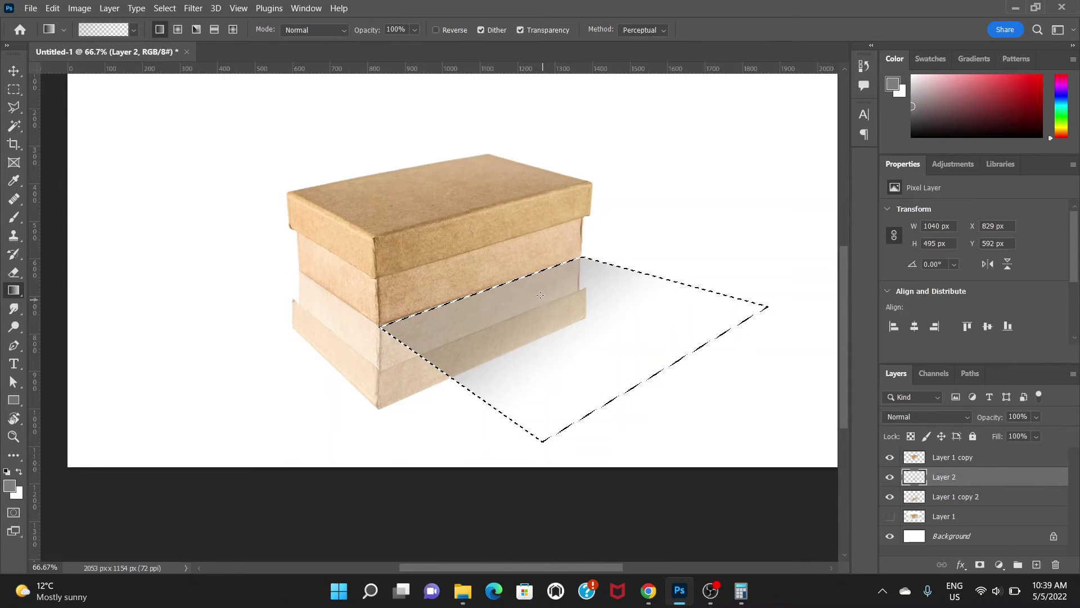
pyautogui.hotkey('ctrl', 'z')
pyautogui.moveTo(537, 292); pyautogui.dragTo(629, 376)
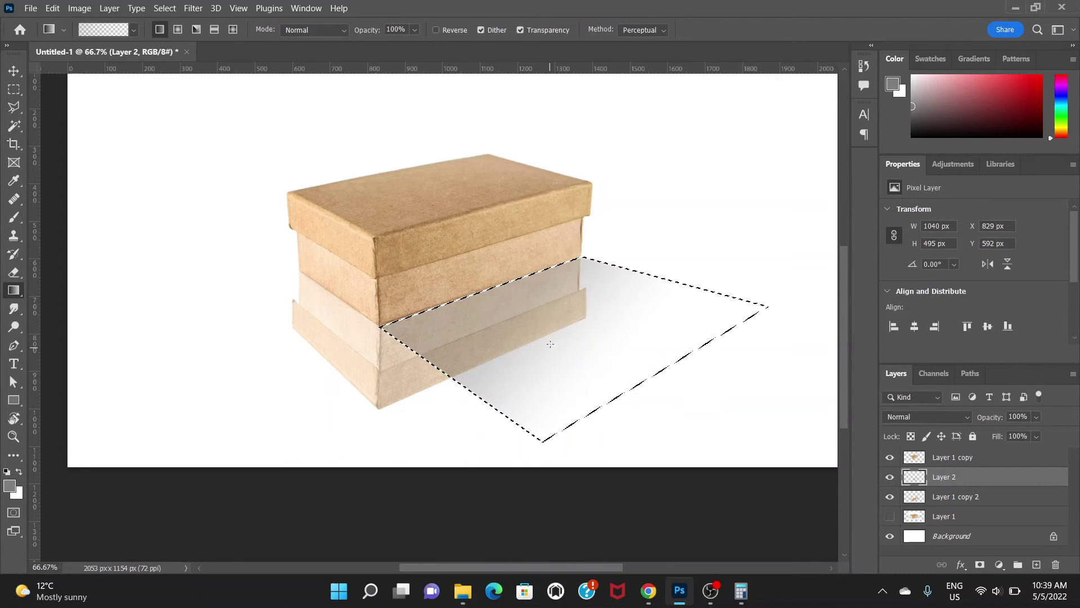
pyautogui.hotkey('ctrl', 'z')
pyautogui.moveTo(539, 304); pyautogui.dragTo(591, 398)
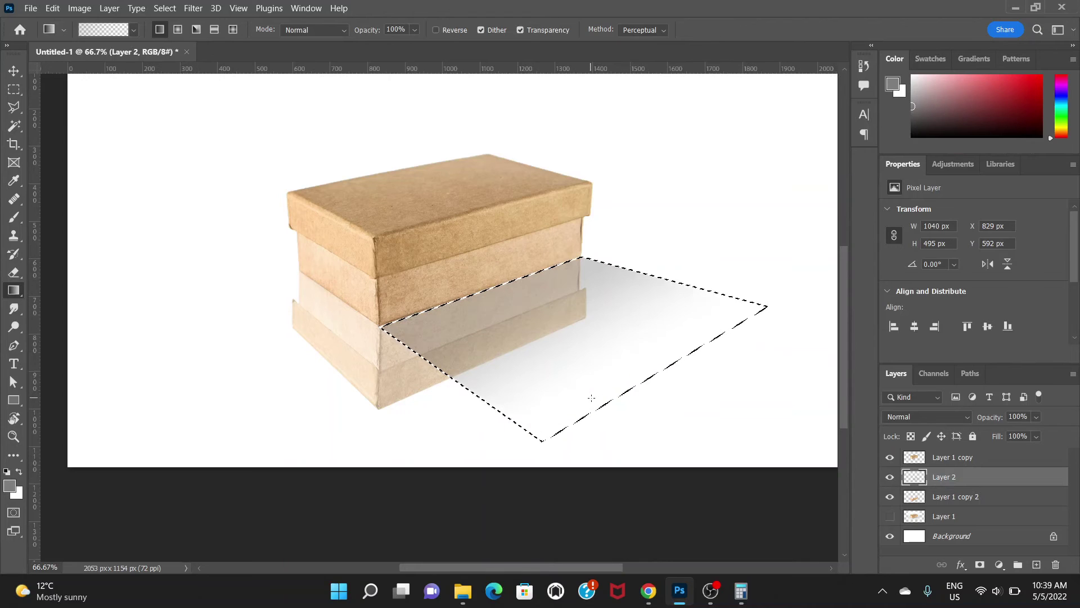
pyautogui.hotkey('ctrl', 'z')
pyautogui.moveTo(523, 290); pyautogui.dragTo(631, 384)
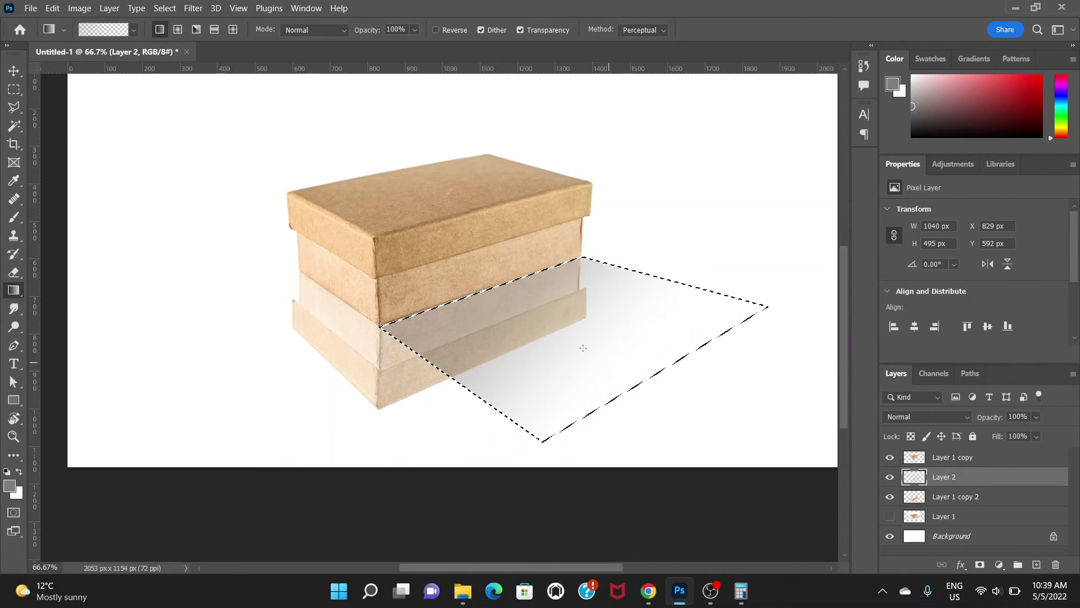
# - Replace the last gradient with one running steeply downward from the box's long face across the selection, and deselect
pyautogui.hotkey('ctrl', 'z')
pyautogui.moveTo(550, 296); pyautogui.dragTo(579, 400)
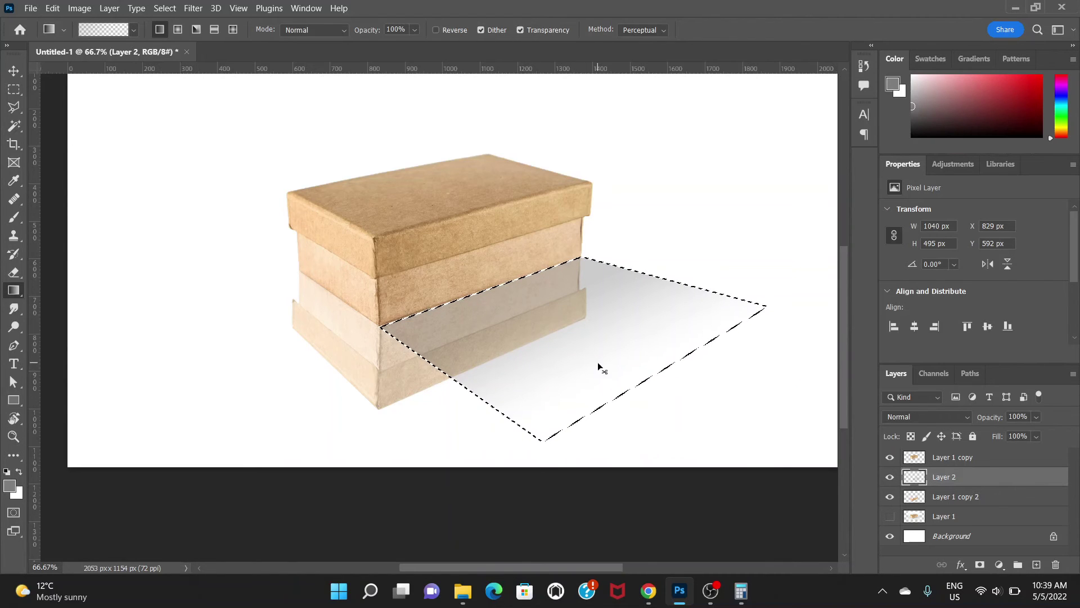
pyautogui.hotkey('ctrl', 'd')
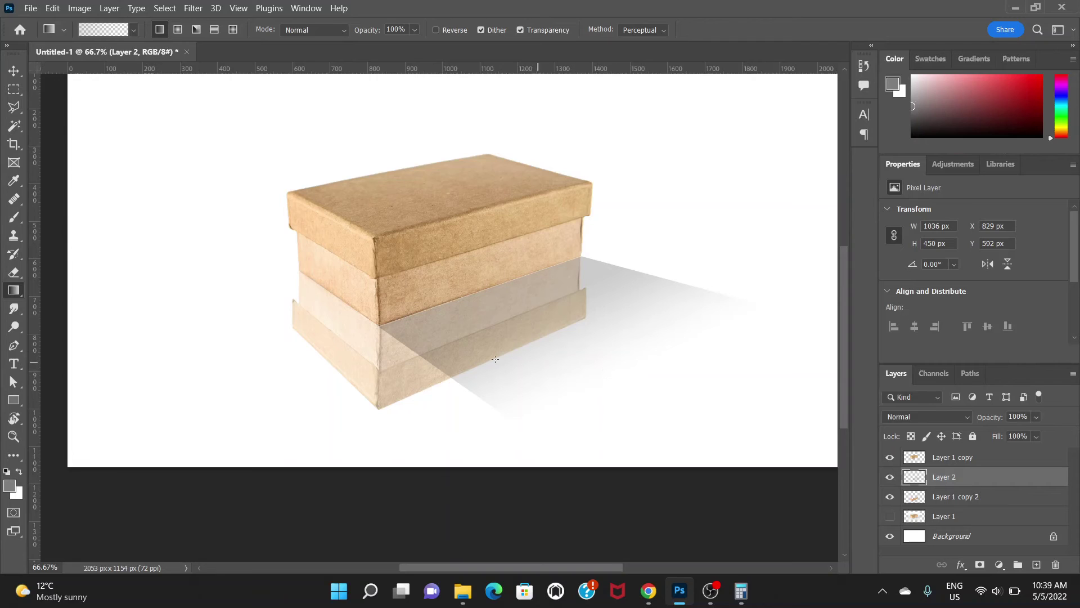
# - Draw a four-sided Polygonal Lasso selection on the floor, starting along the bottom edge of the box's short face and extending outward
pyautogui.click(14, 107)
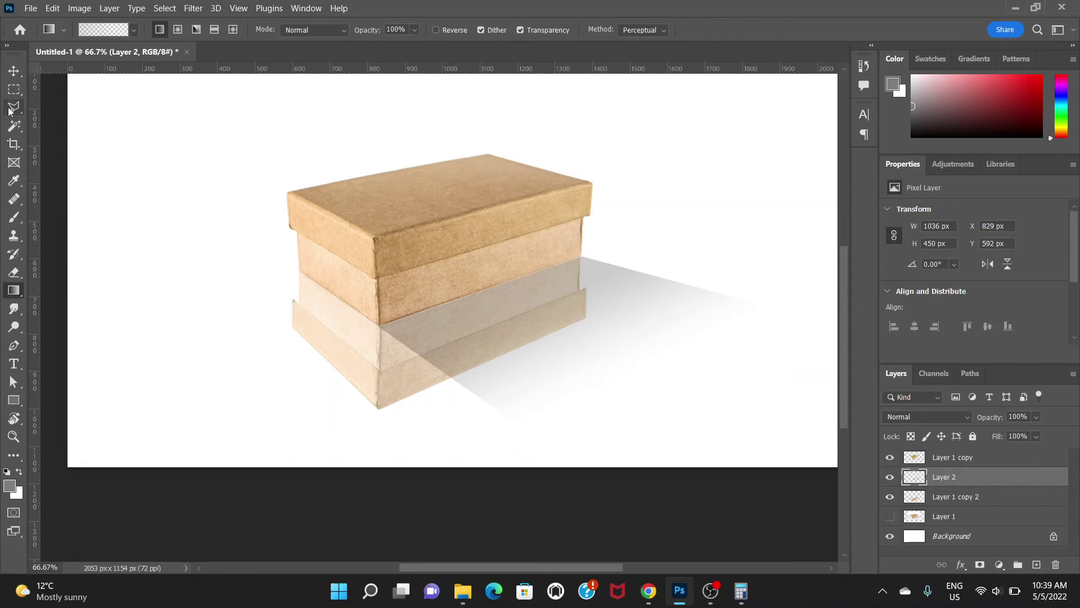
pyautogui.click(298, 271)
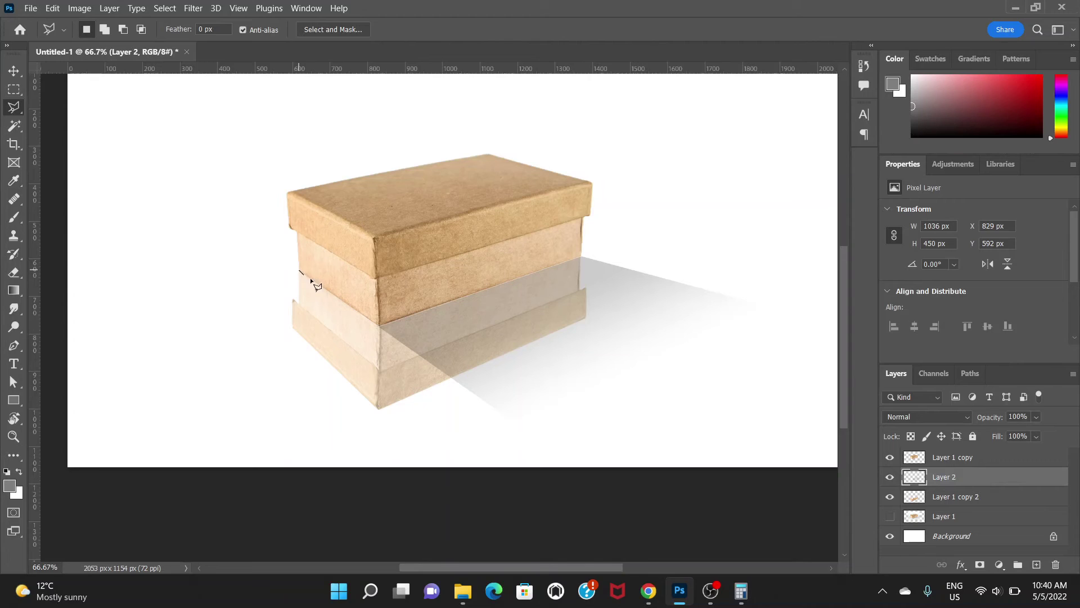
pyautogui.click(379, 326)
pyautogui.click(157, 398)
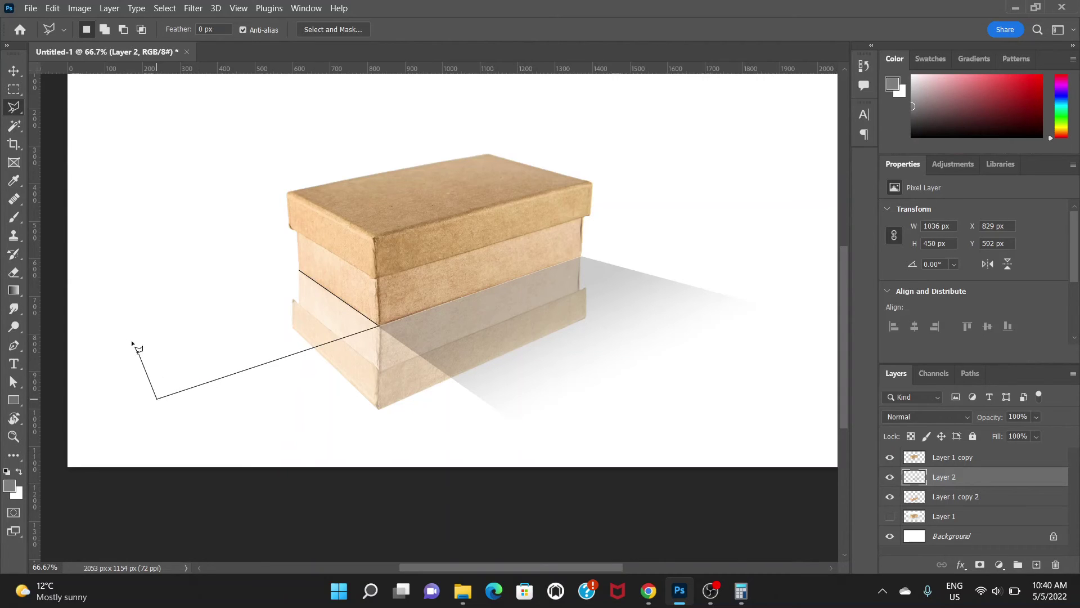
pyautogui.click(76, 302)
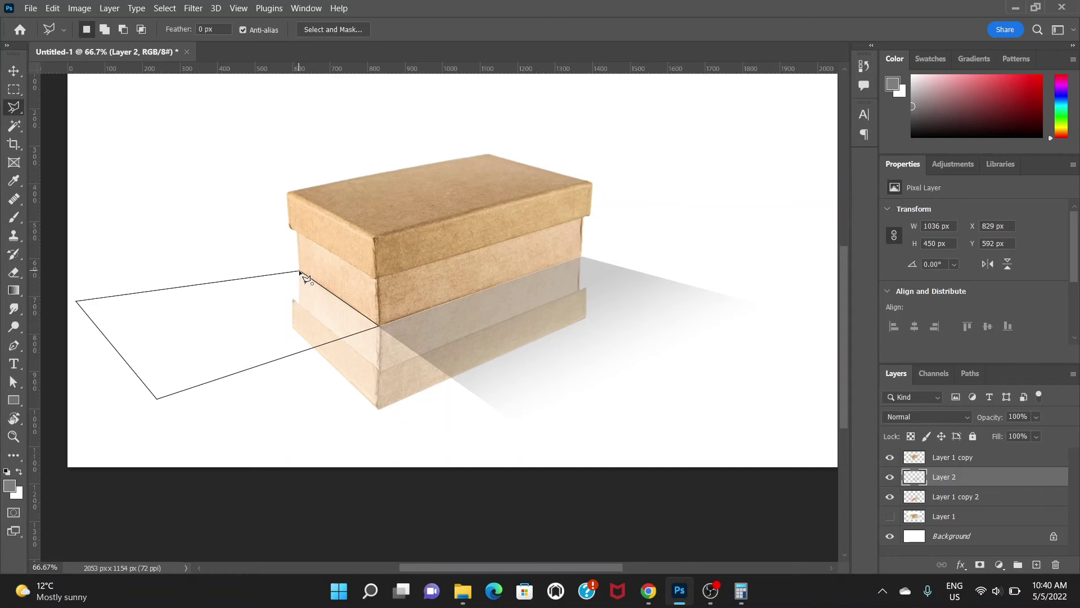
pyautogui.click(300, 272)
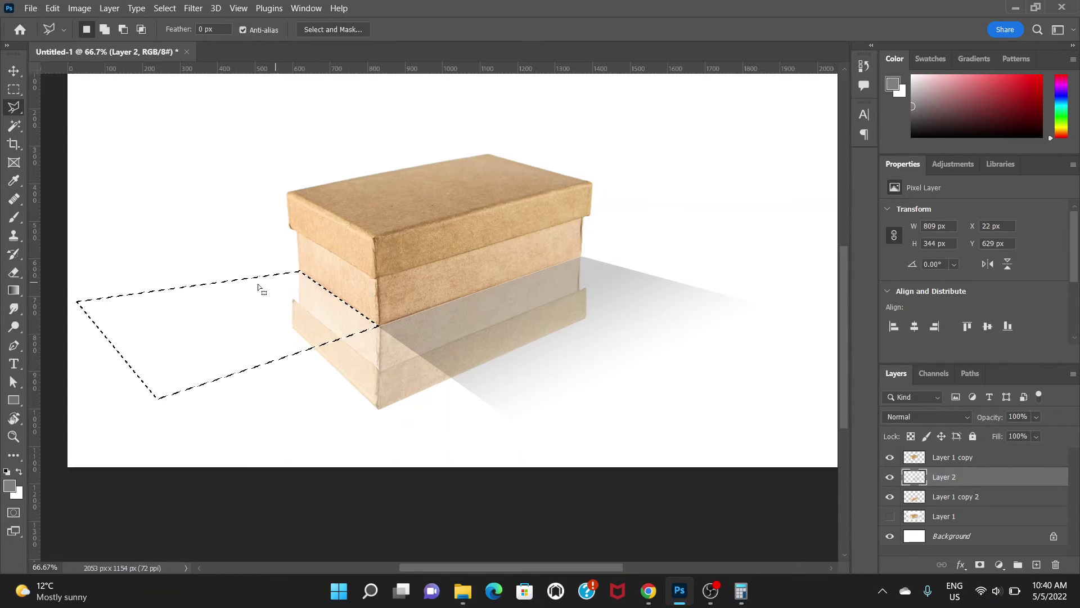
# - Fill the selection with the linear gradient running diagonally outward from the box's short face, redrawing it once, and deselect
pyautogui.click(11, 290)
pyautogui.moveTo(272, 309); pyautogui.dragTo(155, 371)
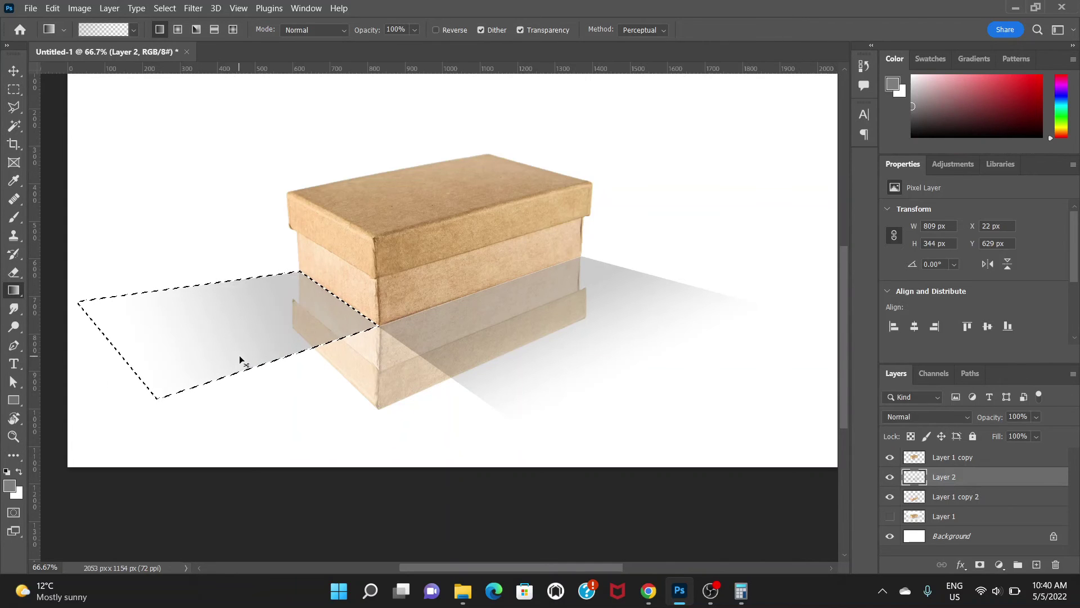
pyautogui.hotkey('ctrl', 'z')
pyautogui.moveTo(273, 321); pyautogui.dragTo(164, 380)
pyautogui.hotkey('ctrl', 'd')
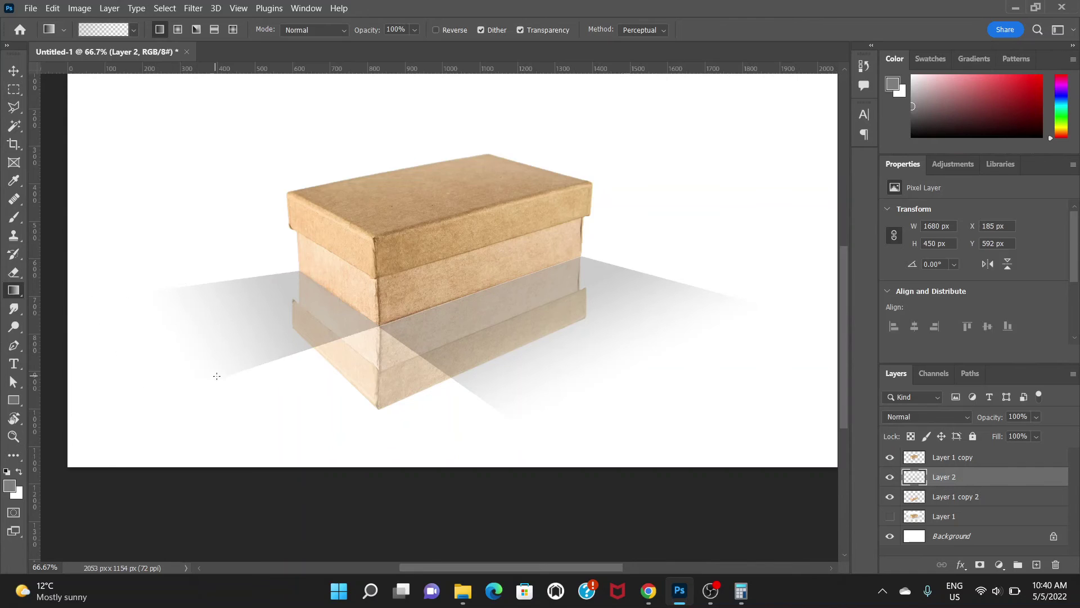
# - Reduce the opacity of the shadow layer, Layer 2, to 30%
pyautogui.hotkey('ctrl', '-')
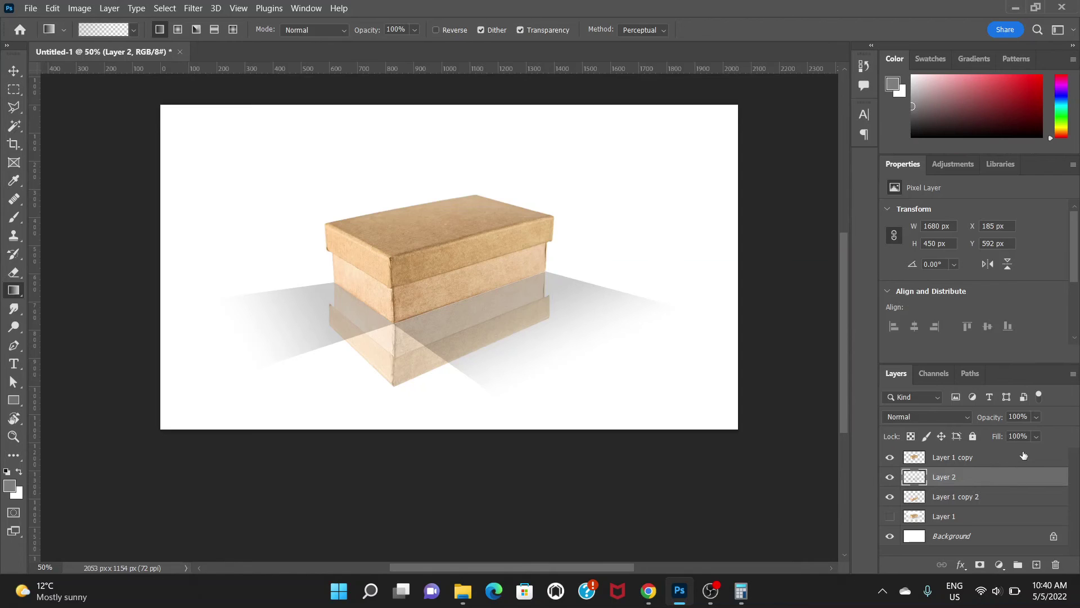
pyautogui.click(1037, 417)
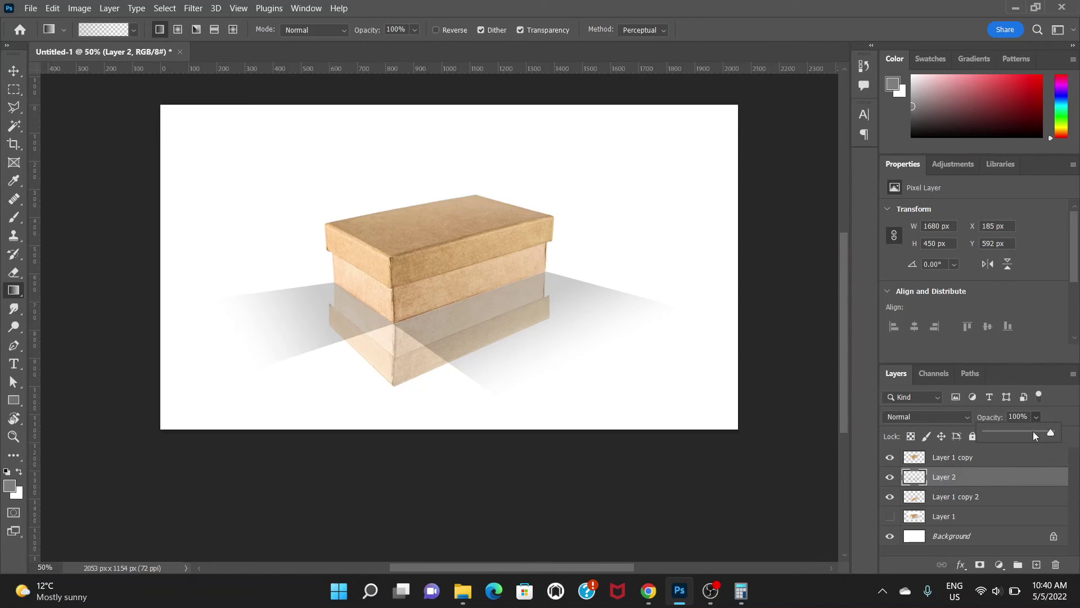
pyautogui.moveTo(1033, 431); pyautogui.dragTo(1009, 437)
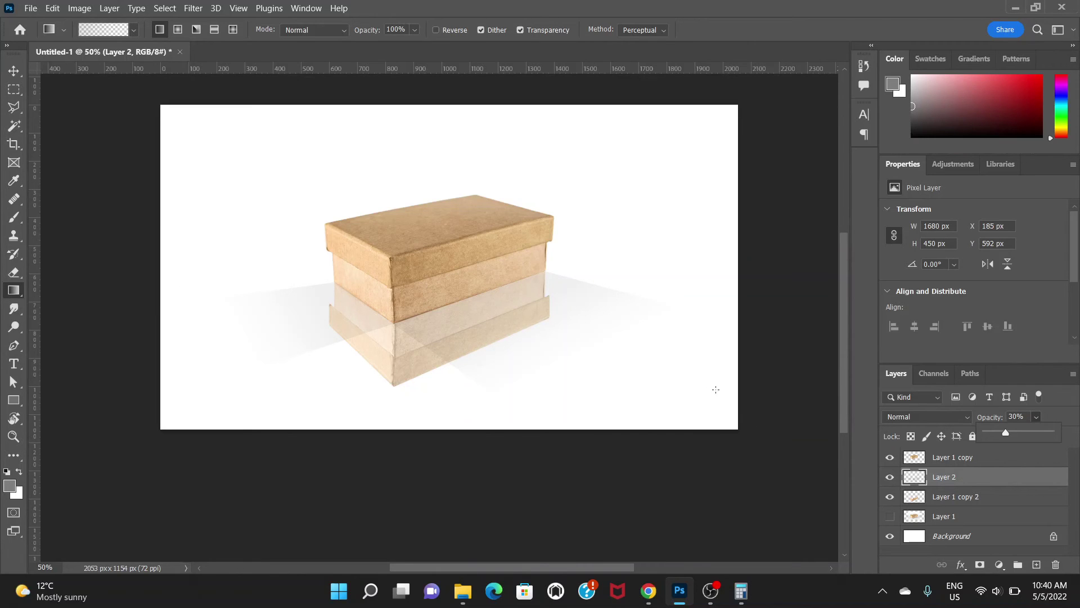
# - Create a new layer directly above the hidden Layer 1, beneath the reflection layer
pyautogui.click(1005, 502)
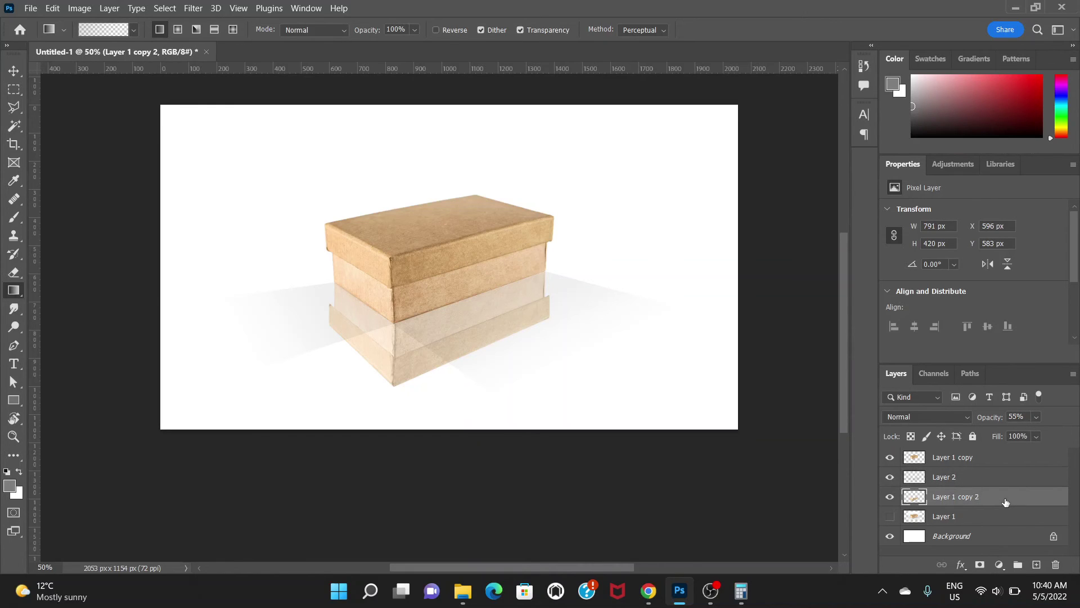
pyautogui.click(1001, 518)
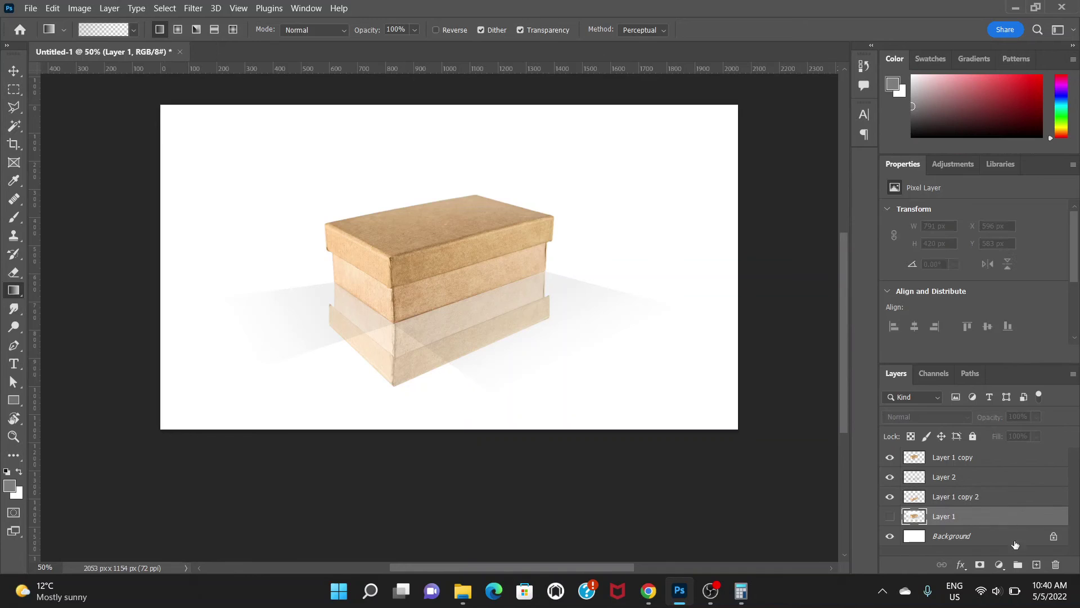
pyautogui.click(1036, 564)
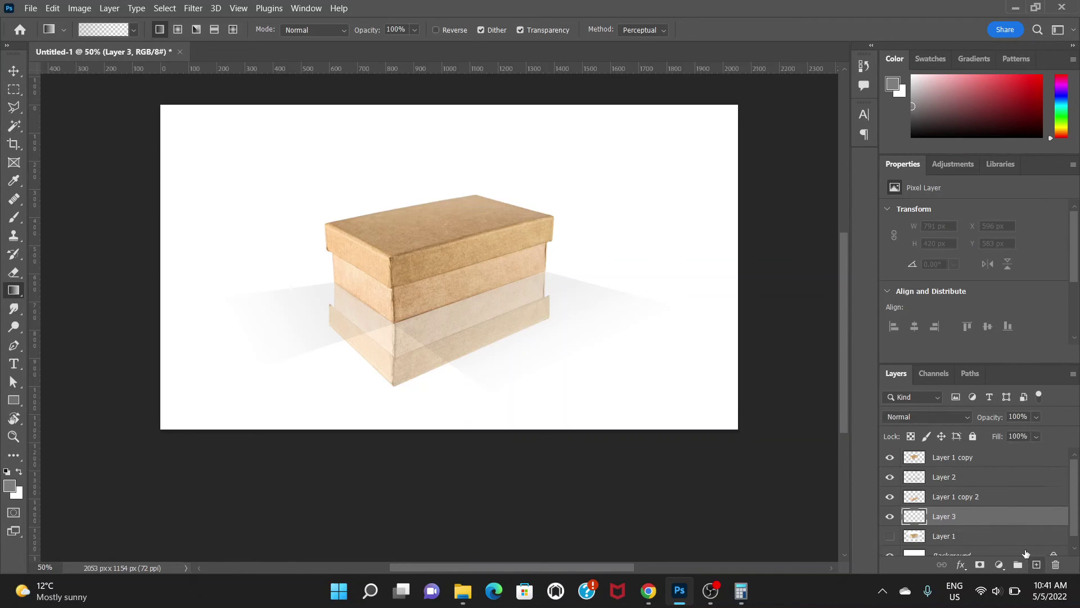
# - Open the Gradient tool's gradient for editing and set its starting color stop to white
pyautogui.click(96, 30)
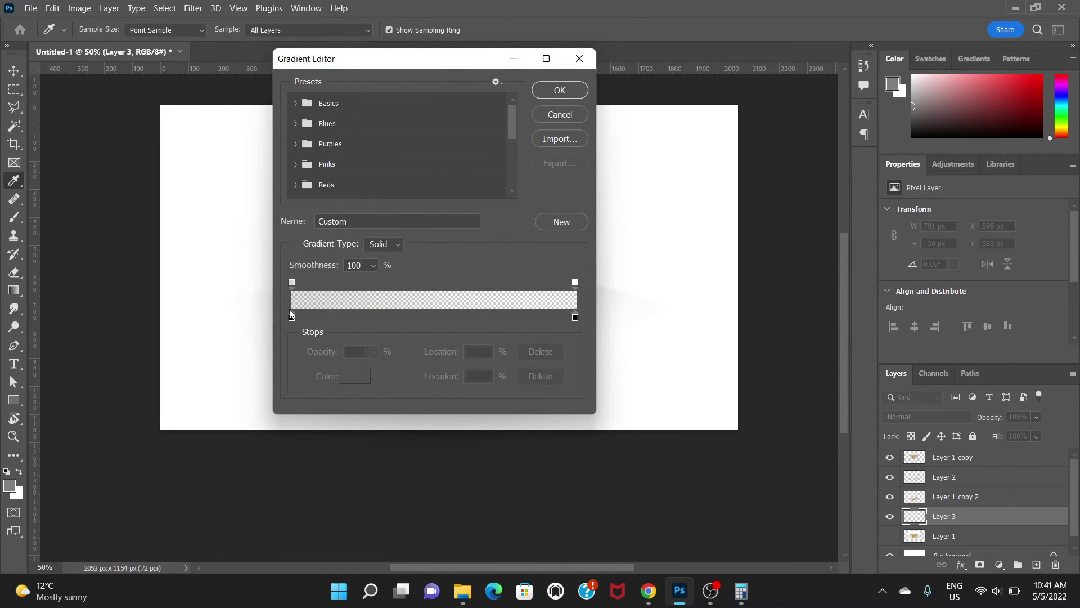
pyautogui.click(292, 317)
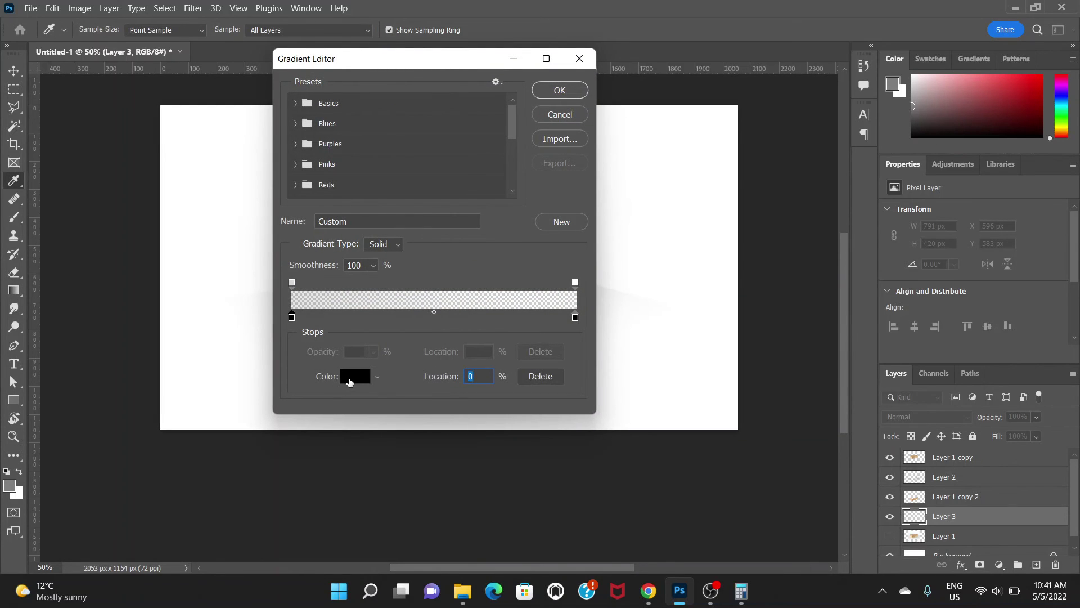
pyautogui.click(349, 382)
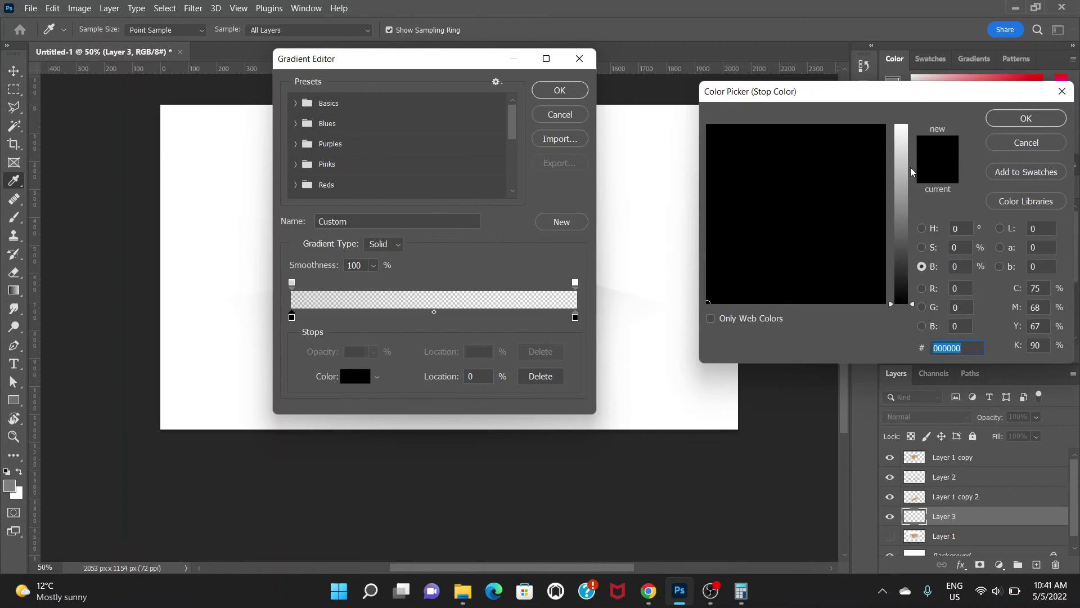
pyautogui.moveTo(902, 146); pyautogui.dragTo(906, 96)
pyautogui.click(1020, 118)
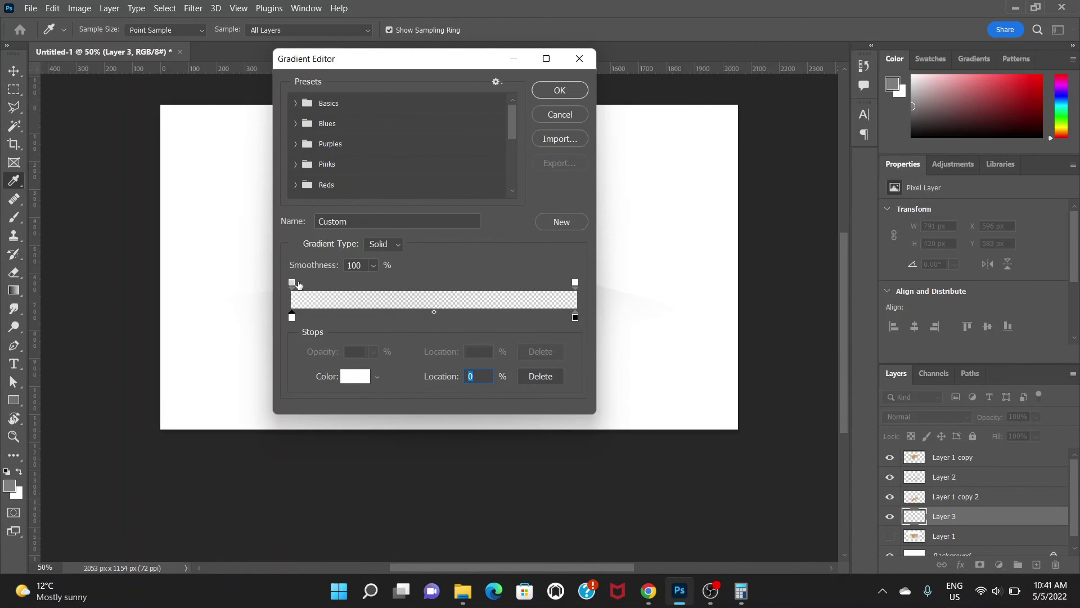
# - Set the gradient's starting opacity stop to 100%
pyautogui.click(292, 283)
pyautogui.click(373, 352)
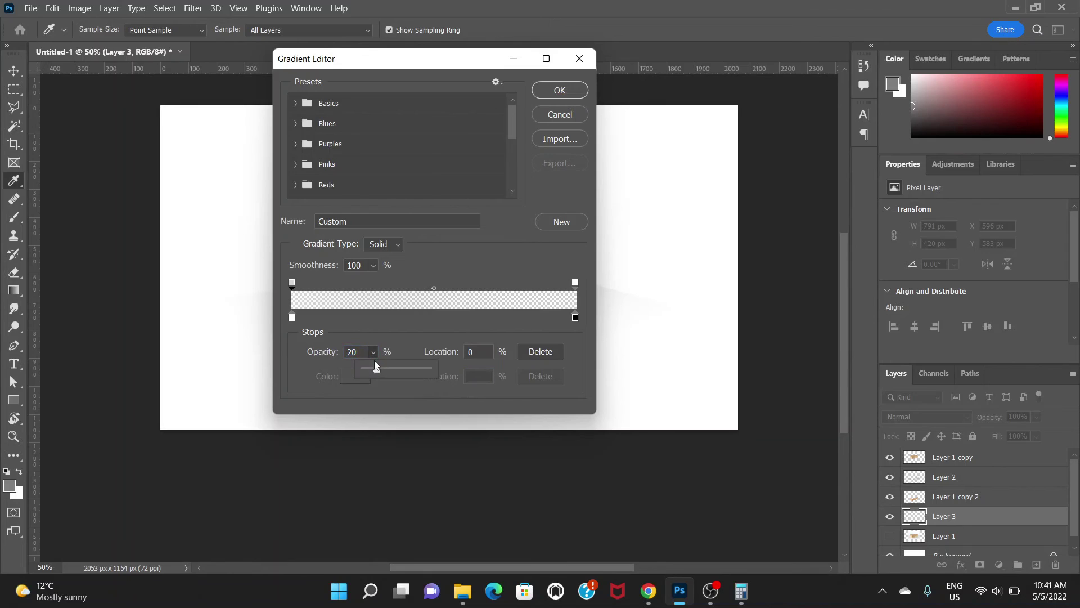
pyautogui.moveTo(375, 369); pyautogui.dragTo(522, 372)
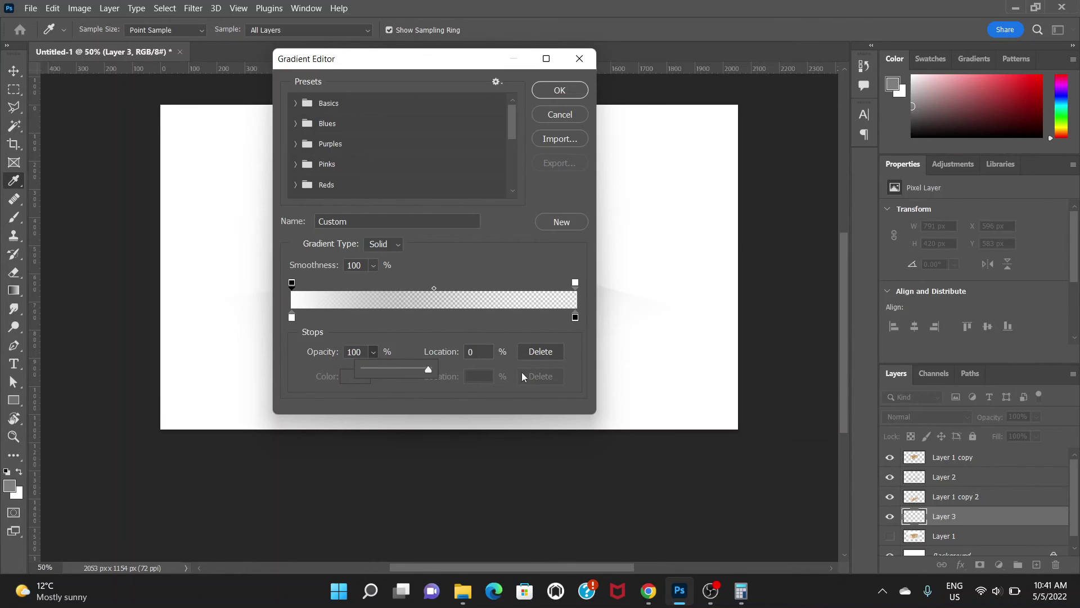
# - Change the gradient's end color stop at location 100% to light gray
pyautogui.click(576, 318)
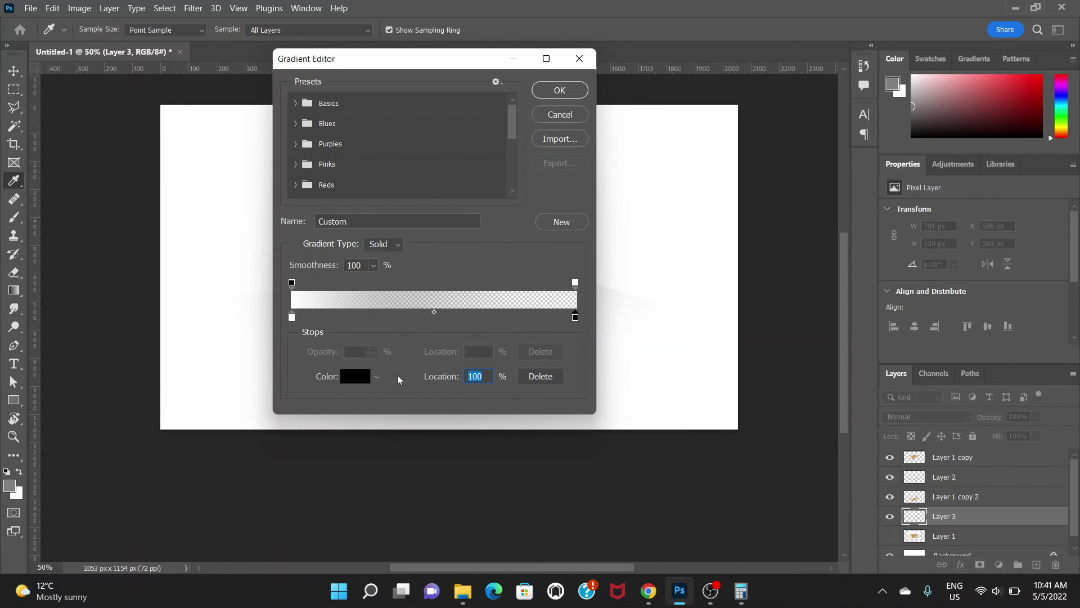
pyautogui.click(354, 376)
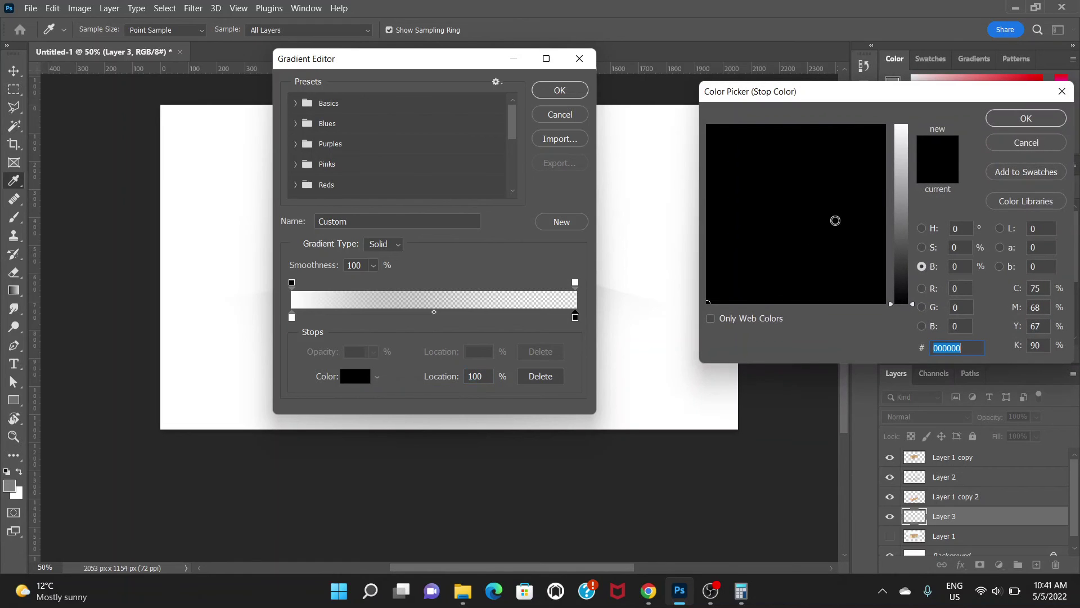
pyautogui.moveTo(901, 201); pyautogui.dragTo(904, 180)
pyautogui.click(1008, 125)
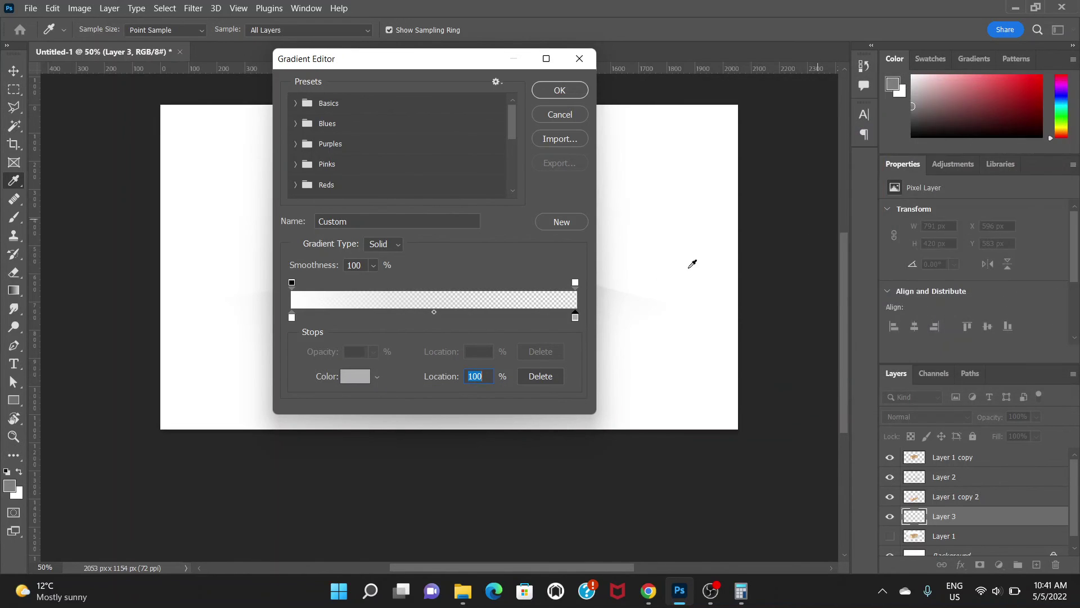
# - Set the gradient's ending opacity stop to 100% and accept the edited gradient
pyautogui.click(574, 284)
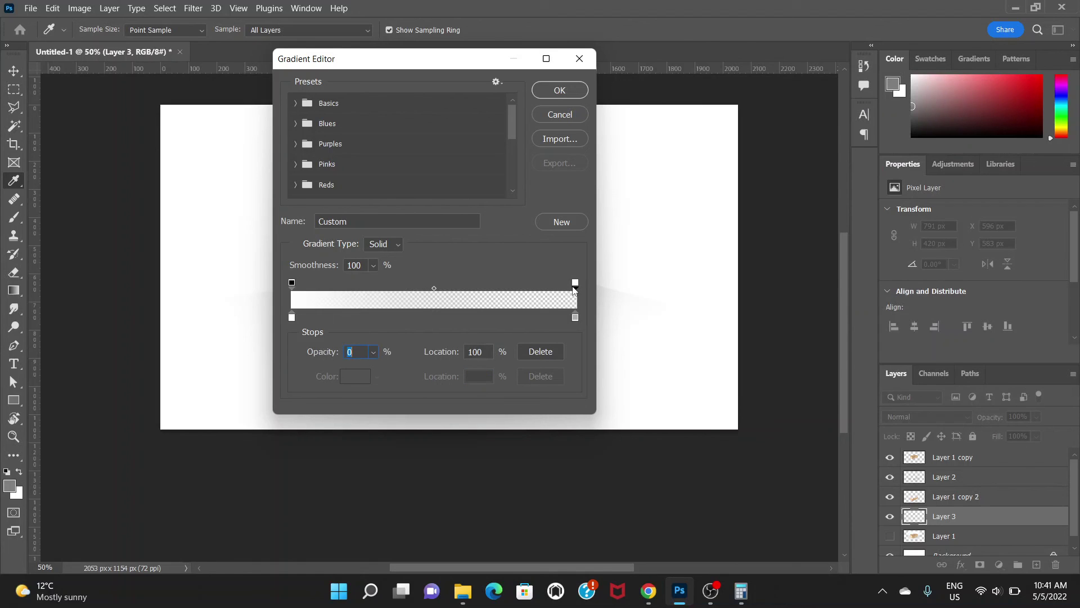
pyautogui.click(373, 352)
pyautogui.moveTo(377, 368); pyautogui.dragTo(450, 370)
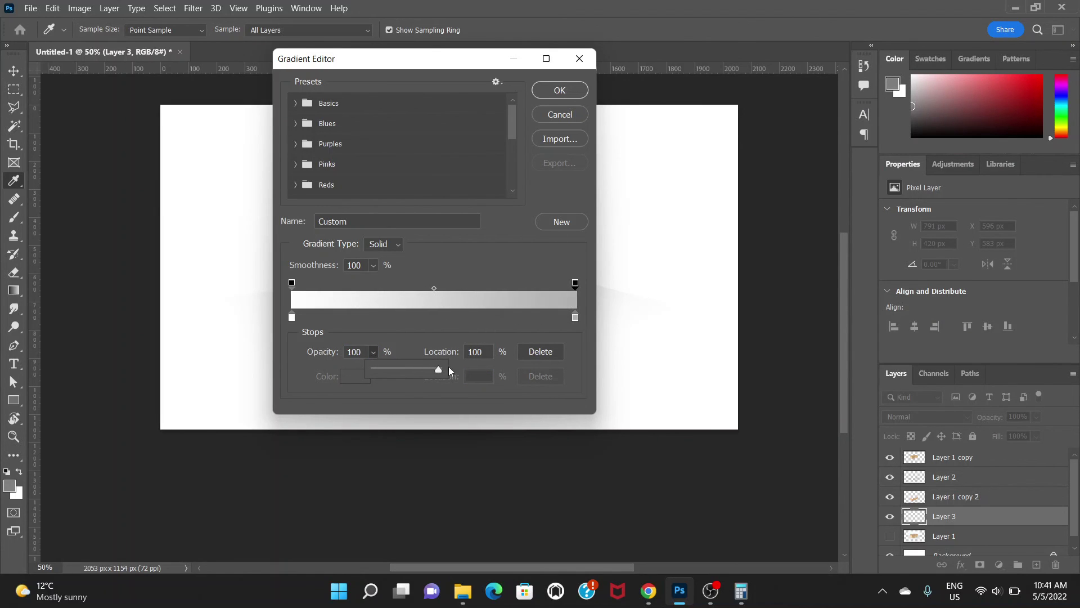
pyautogui.click(560, 91)
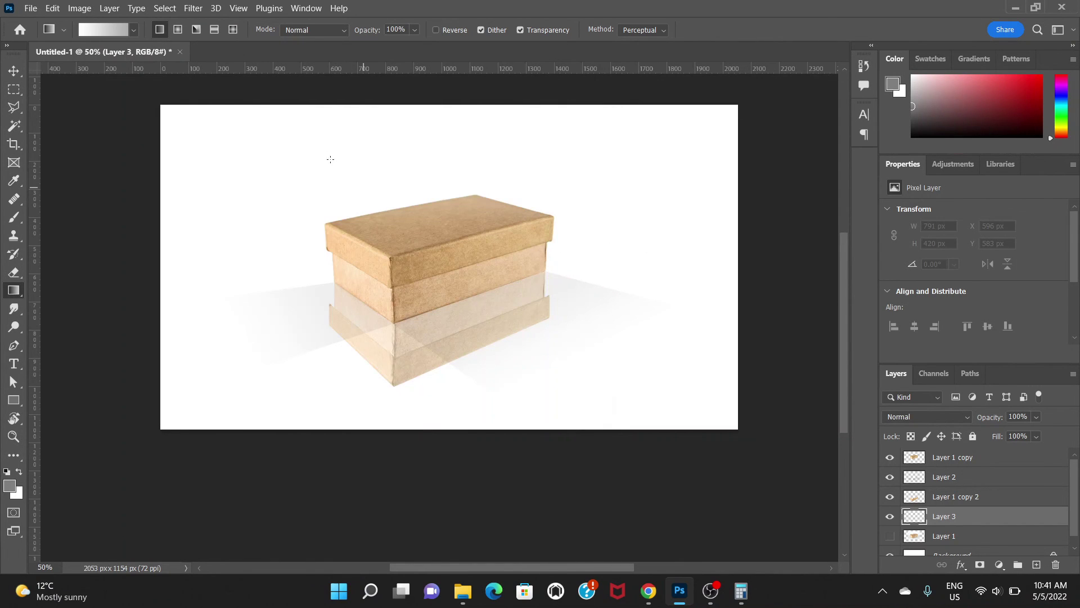
# - Try downward linear gradients of different lengths on Layer 3, running from white above the box to gray below it, and undo them
pyautogui.moveTo(438, 160); pyautogui.dragTo(440, 394)
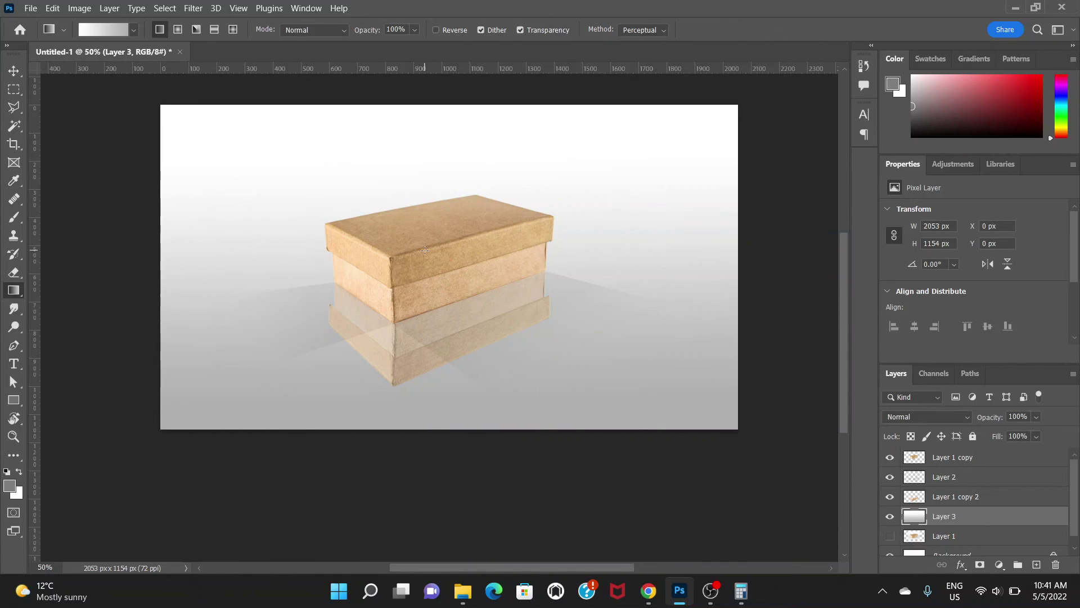
pyautogui.hotkey('ctrl', 'z')
pyautogui.moveTo(444, 189); pyautogui.dragTo(451, 528)
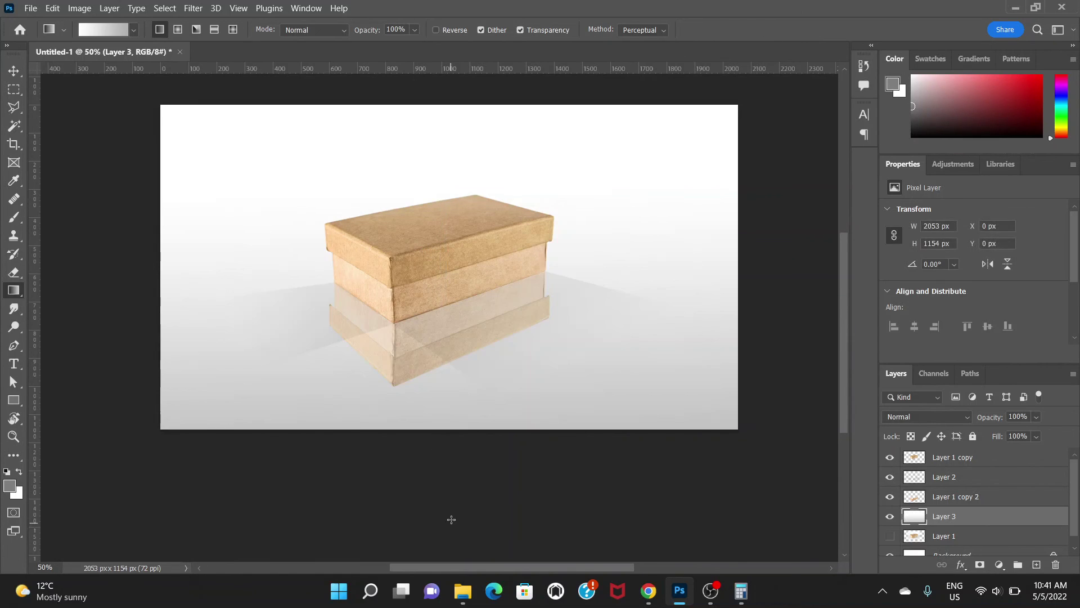
pyautogui.hotkey('ctrl', 'z')
pyautogui.moveTo(424, 133); pyautogui.dragTo(429, 453)
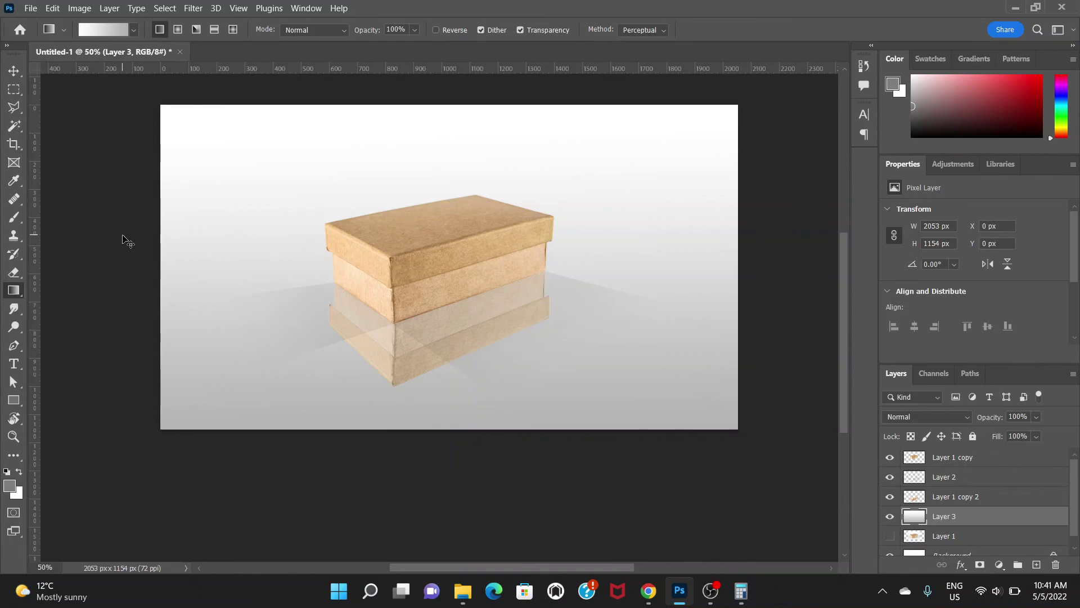
pyautogui.hotkey('ctrl', '-')
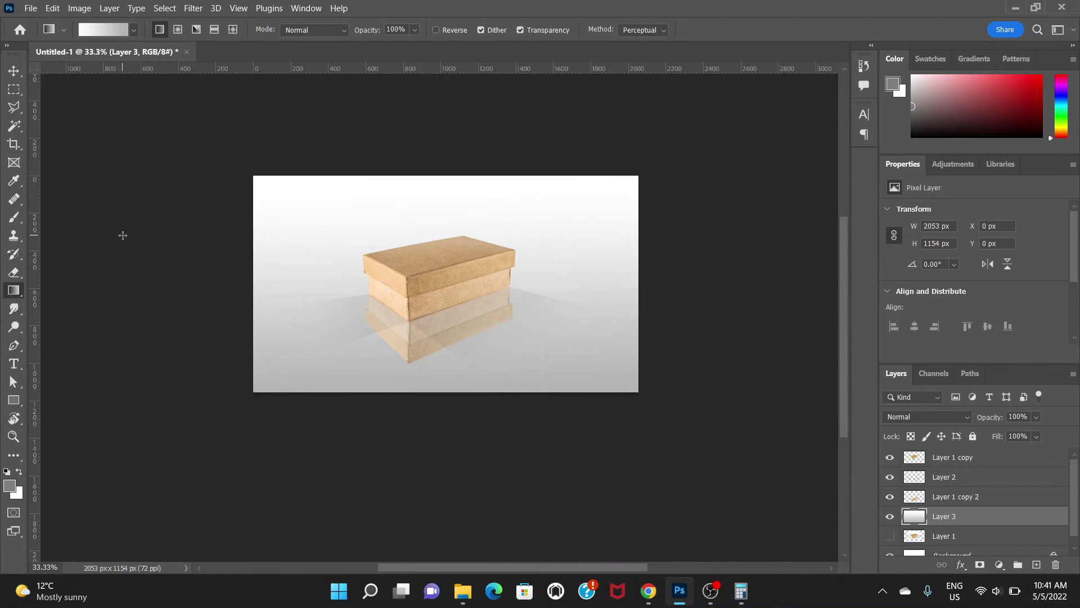
pyautogui.hotkey('ctrl', 'z')
# - Try upward linear gradients of different lengths on Layer 3, with white at the floor and gray above the box, and undo them
pyautogui.moveTo(418, 355); pyautogui.dragTo(423, 226)
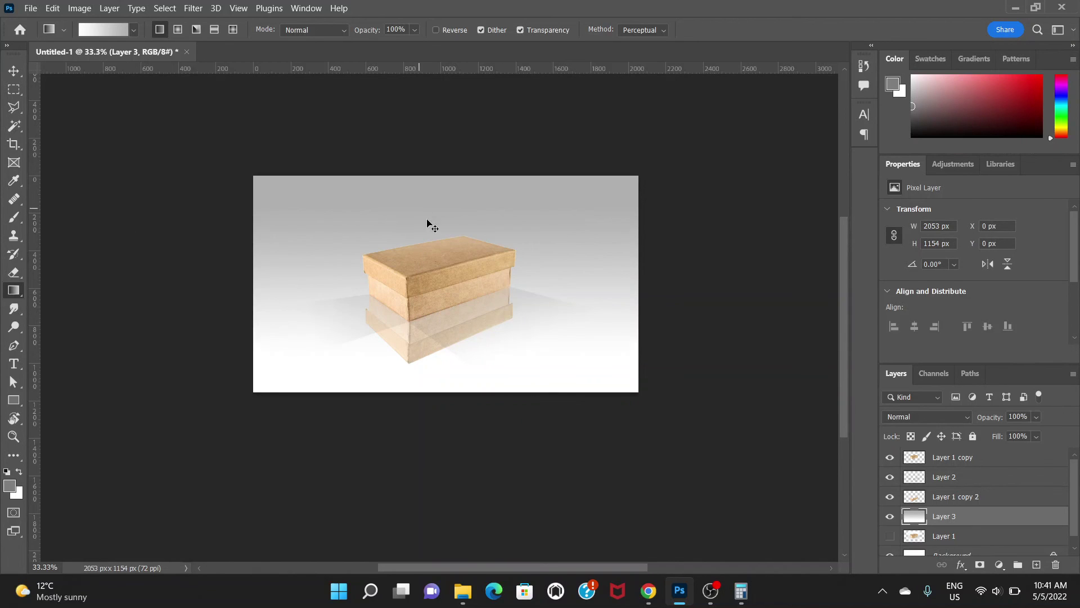
pyautogui.hotkey('ctrl', 'z')
pyautogui.hotkey('ctrl', '+')
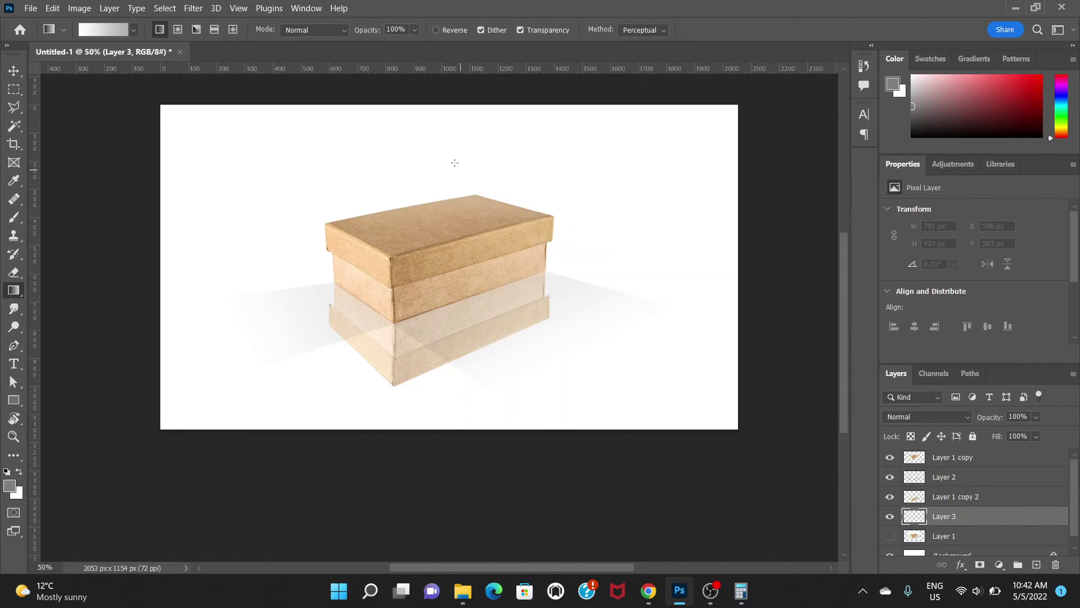
pyautogui.moveTo(463, 393); pyautogui.dragTo(462, 163)
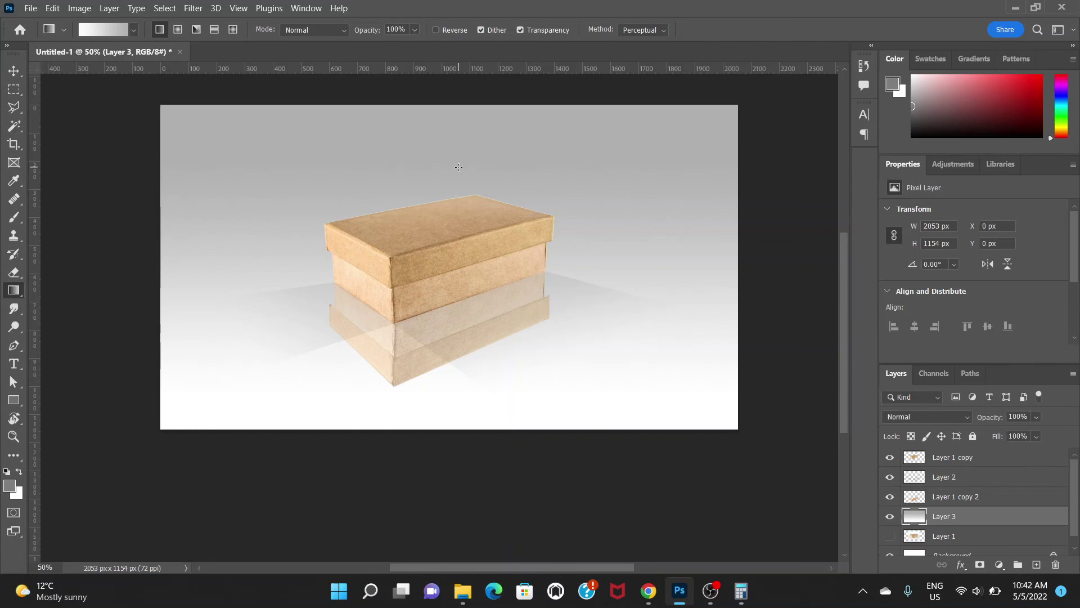
pyautogui.hotkey('ctrl', 'z')
pyautogui.moveTo(462, 284); pyautogui.dragTo(455, 132)
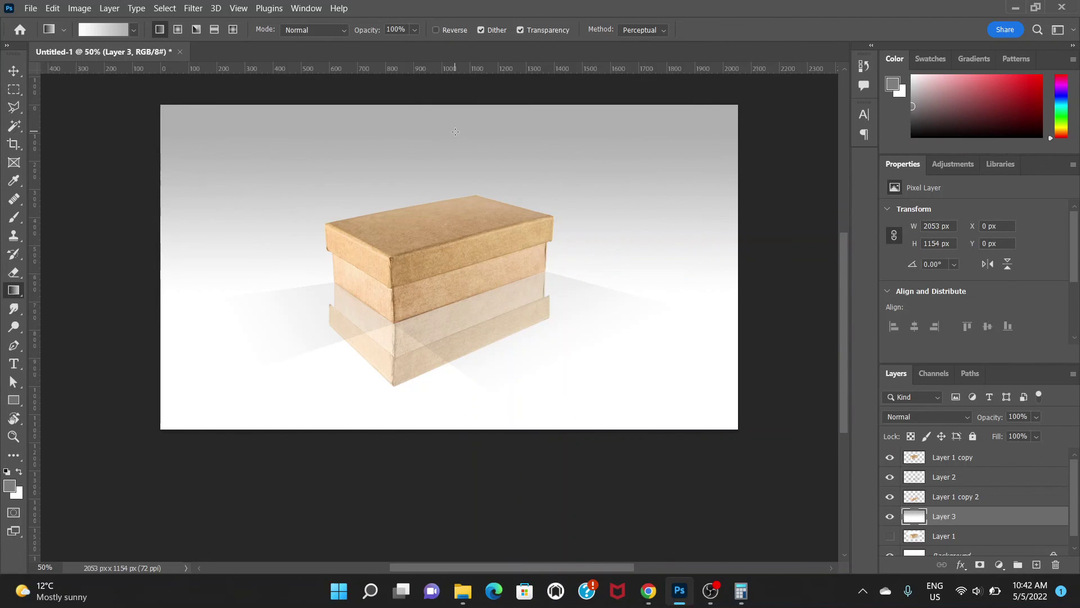
pyautogui.hotkey('ctrl', 'z')
# - Fill Layer 3 with a vertical linear gradient from white near the reflection's lower edge to gray just above the canvas's upper edge
pyautogui.moveTo(494, 378); pyautogui.dragTo(493, 88)
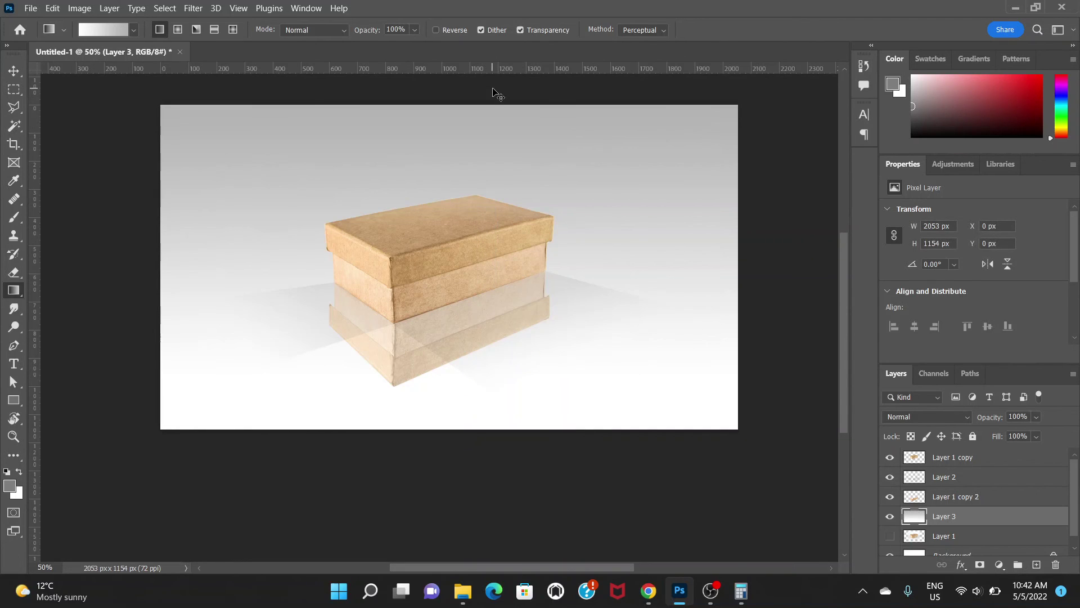
pyautogui.hotkey('ctrl', '-')
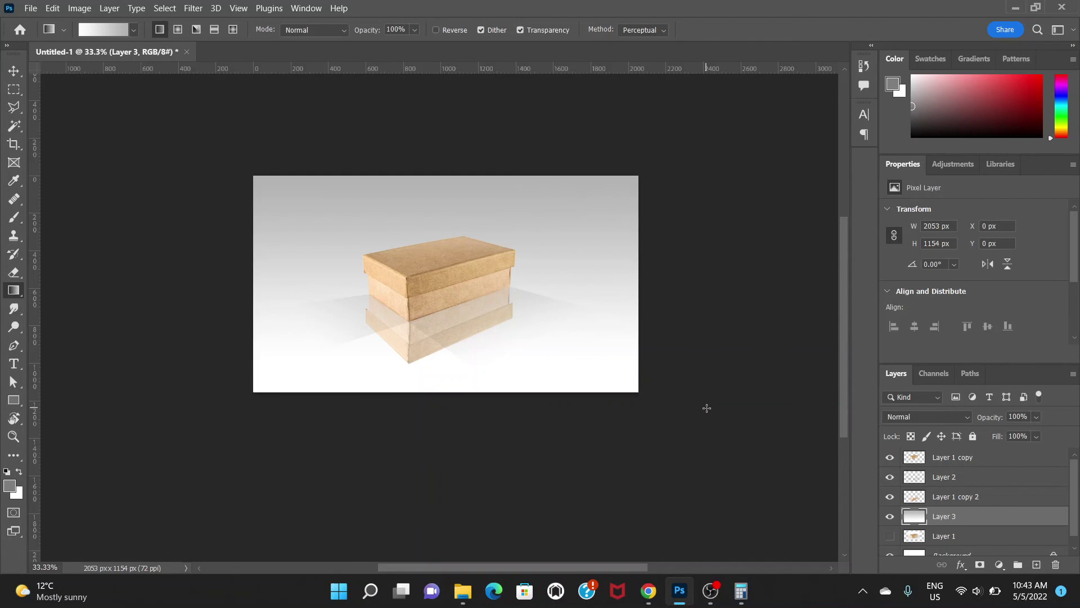
pyautogui.hotkey('ctrl', '+')
# - Lower the gradient background layer's opacity to 76% and switch to the Rectangular Marquee tool
pyautogui.click(1035, 417)
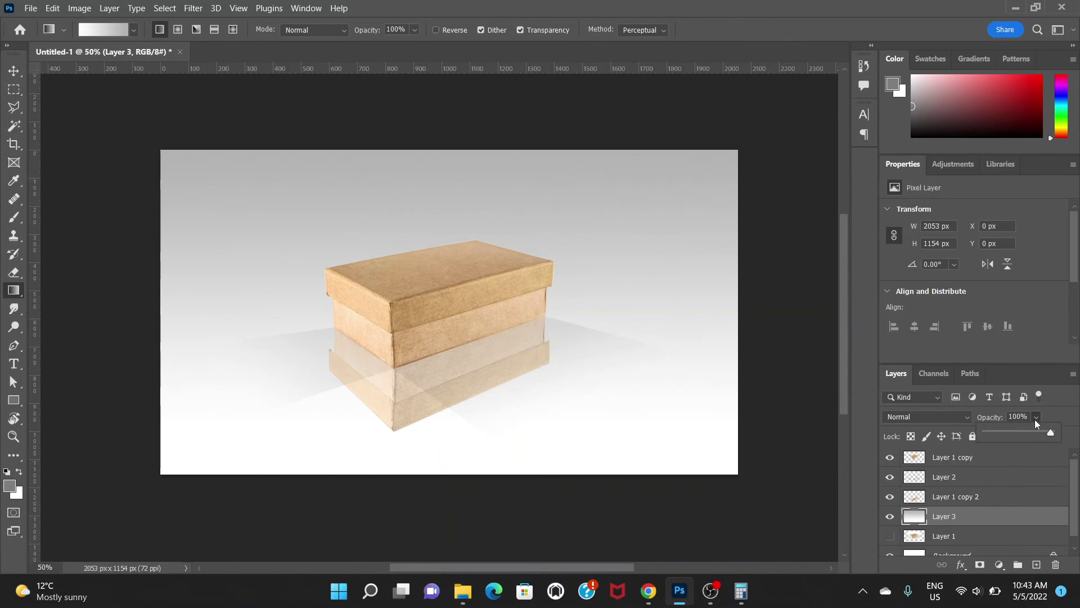
pyautogui.click(1024, 431)
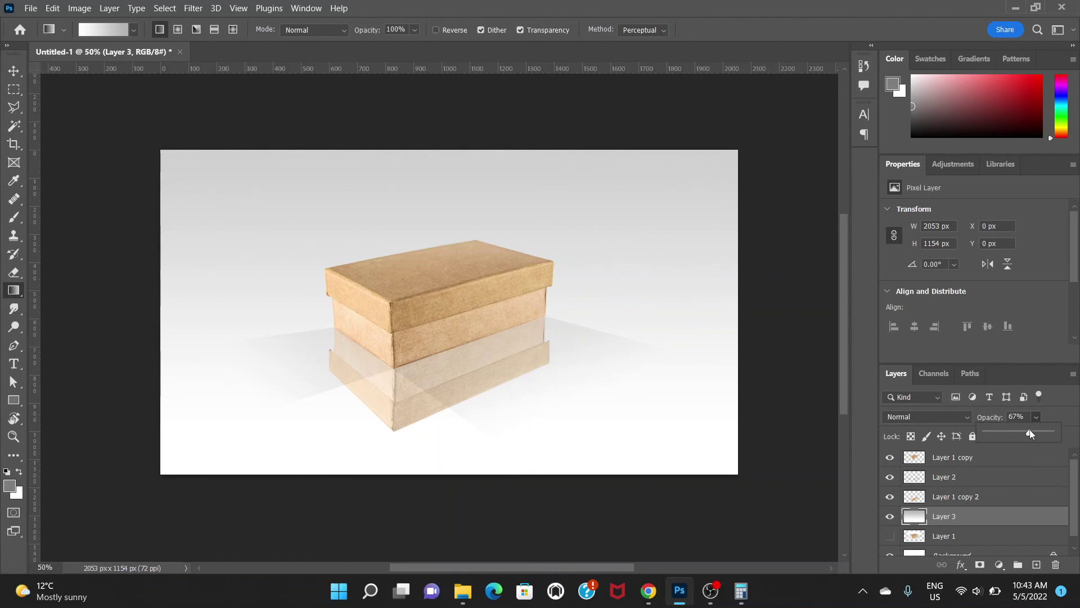
pyautogui.moveTo(1021, 431)
pyautogui.mouseDown()
pyautogui.moveTo(1045, 431)
pyautogui.moveTo(1035, 432)
pyautogui.mouseUp()
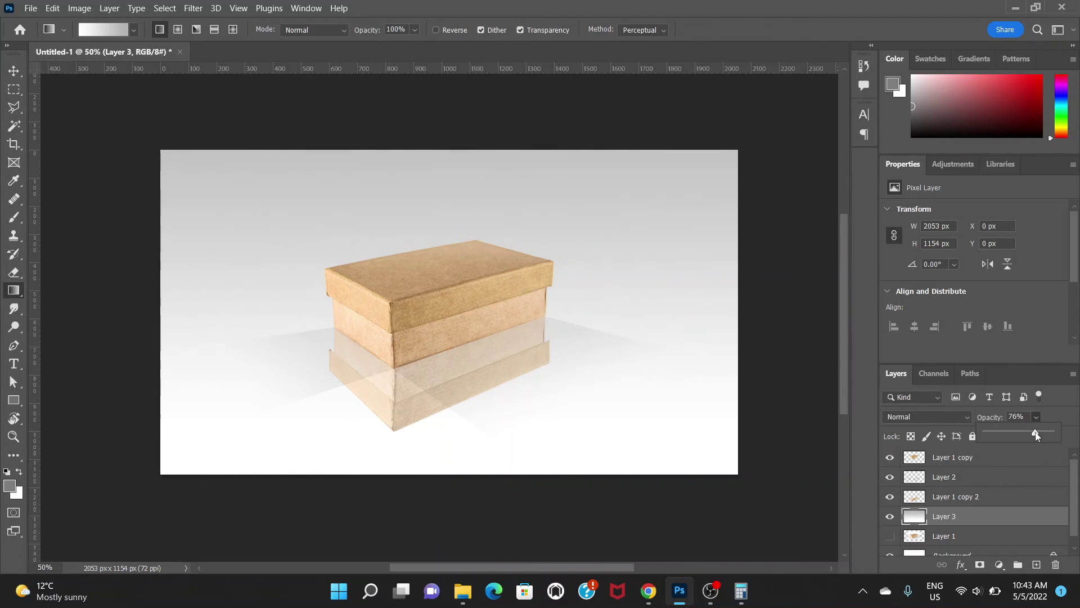
pyautogui.click(14, 89)
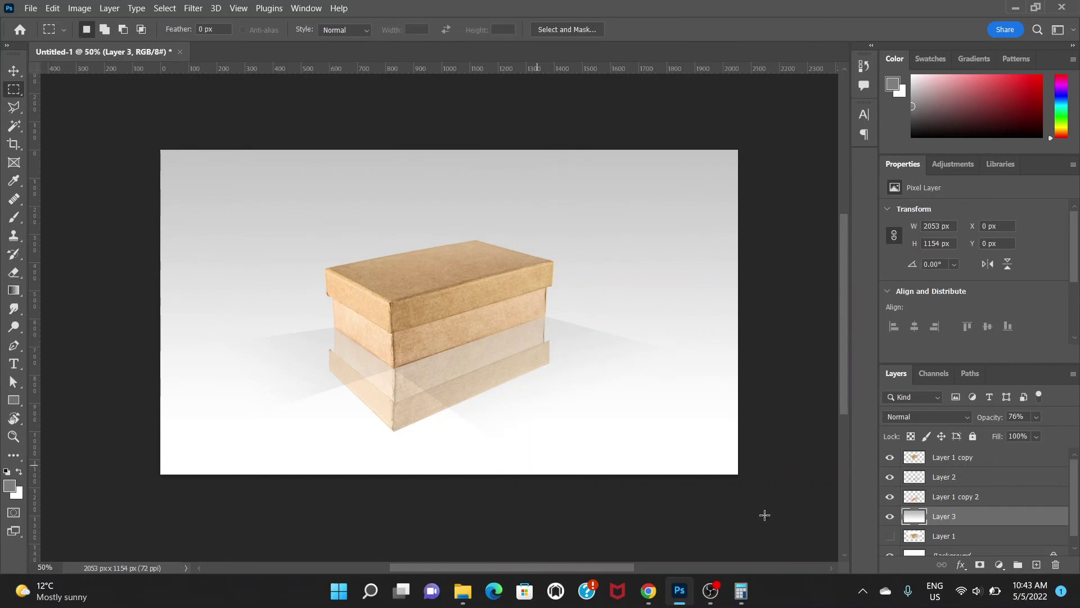
pyautogui.hotkey('ctrl', '+')
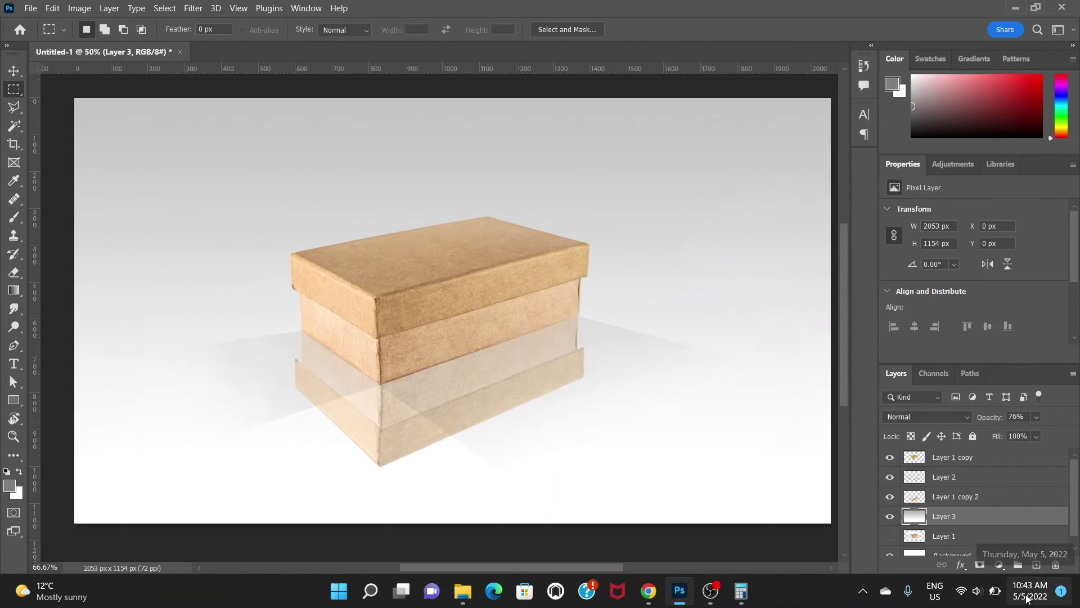